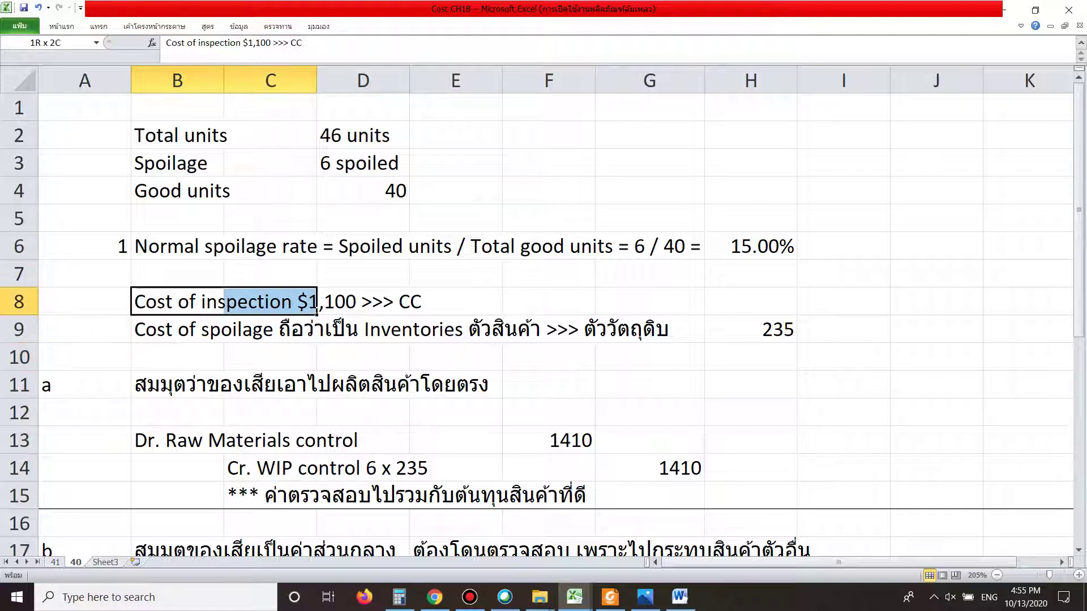
Step: Examine the cost of inspection line in row 8, including its per-unit amount and CC classification
{"action": "left_click", "coordinate": [170, 302]}
{"action": "double_click", "coordinate": [165, 302]}
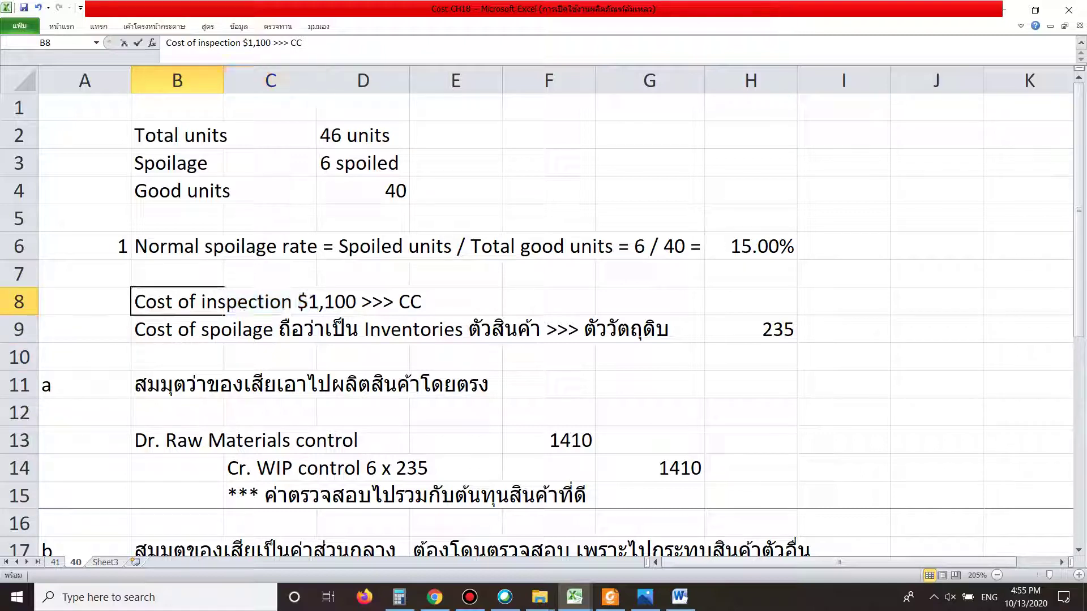
{"action": "left_click_drag", "start_coordinate": [166, 302], "coordinate": [269, 302]}
{"action": "left_click", "coordinate": [265, 301]}
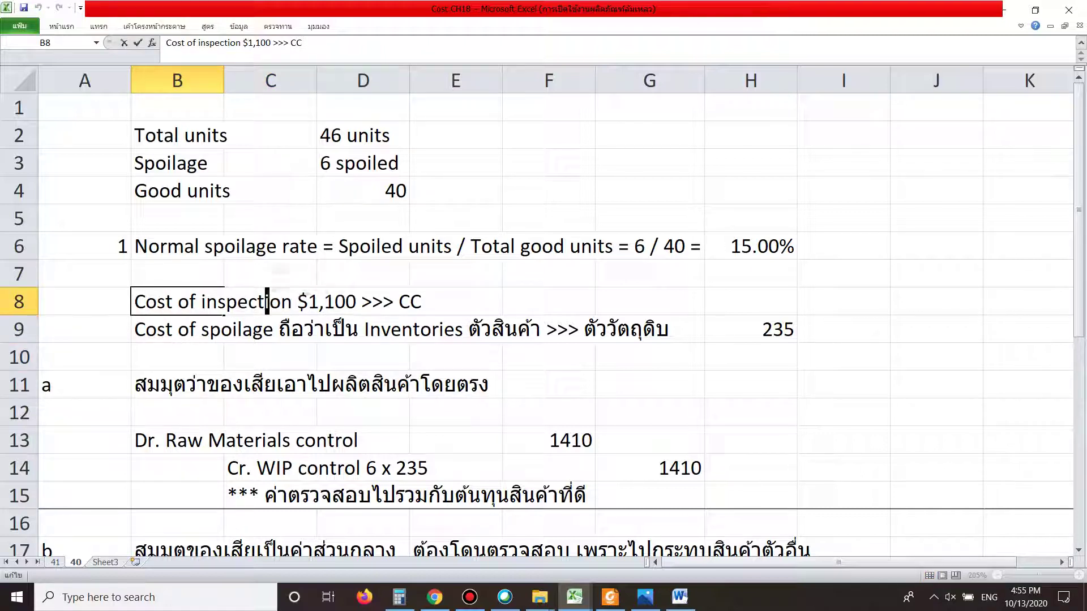
{"action": "left_click_drag", "start_coordinate": [372, 302], "coordinate": [421, 302]}
{"action": "left_click", "coordinate": [422, 302]}
{"action": "left_click_drag", "start_coordinate": [227, 302], "coordinate": [393, 302]}
{"action": "left_click", "coordinate": [393, 302]}
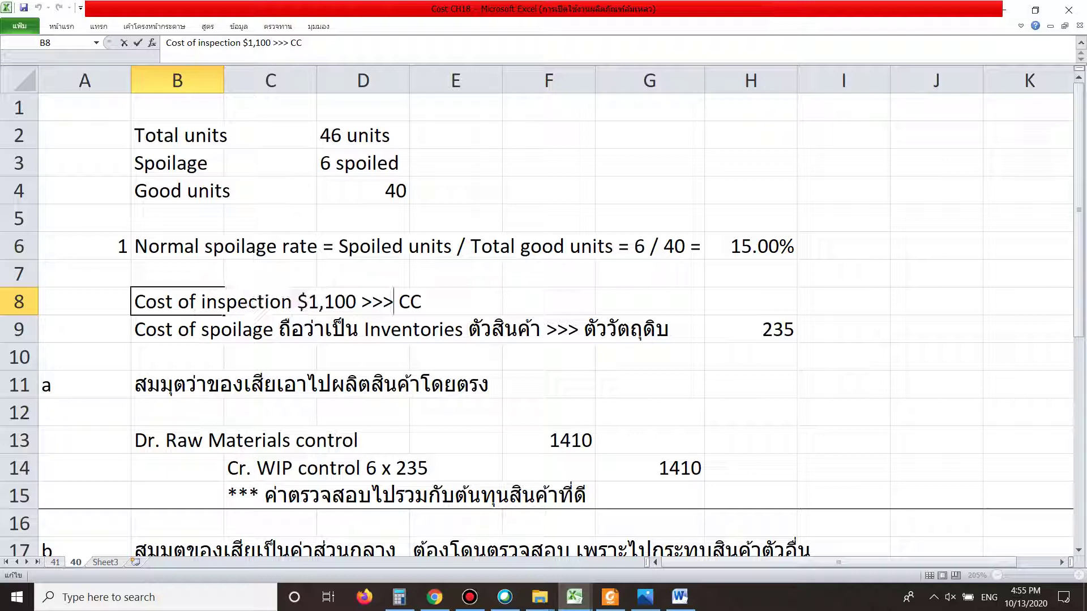
{"action": "left_click", "coordinate": [549, 274]}
{"action": "left_click_drag", "start_coordinate": [229, 302], "coordinate": [430, 302]}
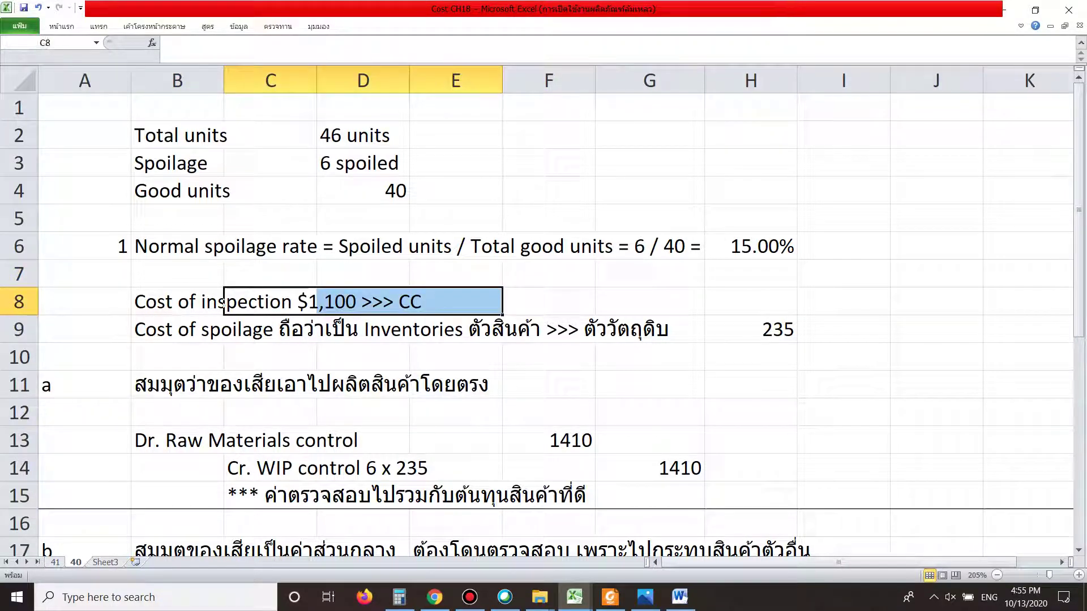
{"action": "left_click", "coordinate": [456, 356]}
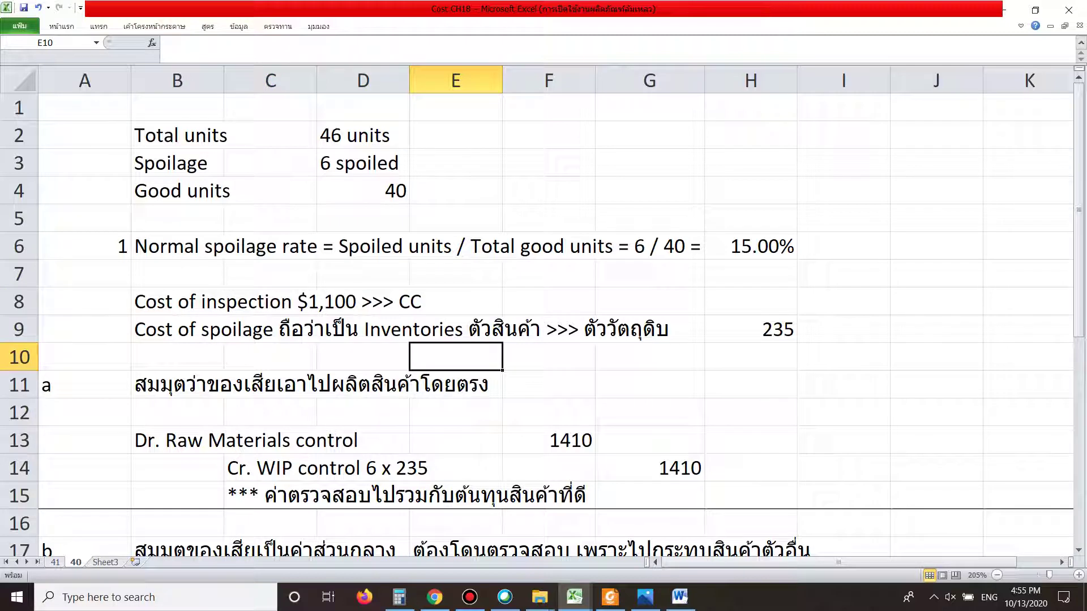
Step: Examine the cost of spoilage line in row 9, its inventory classification and the amount in H9
{"action": "double_click", "coordinate": [192, 330]}
{"action": "left_click_drag", "start_coordinate": [165, 330], "coordinate": [263, 329]}
{"action": "left_click", "coordinate": [263, 330]}
{"action": "left_click_drag", "start_coordinate": [331, 329], "coordinate": [469, 330]}
{"action": "left_click", "coordinate": [469, 329]}
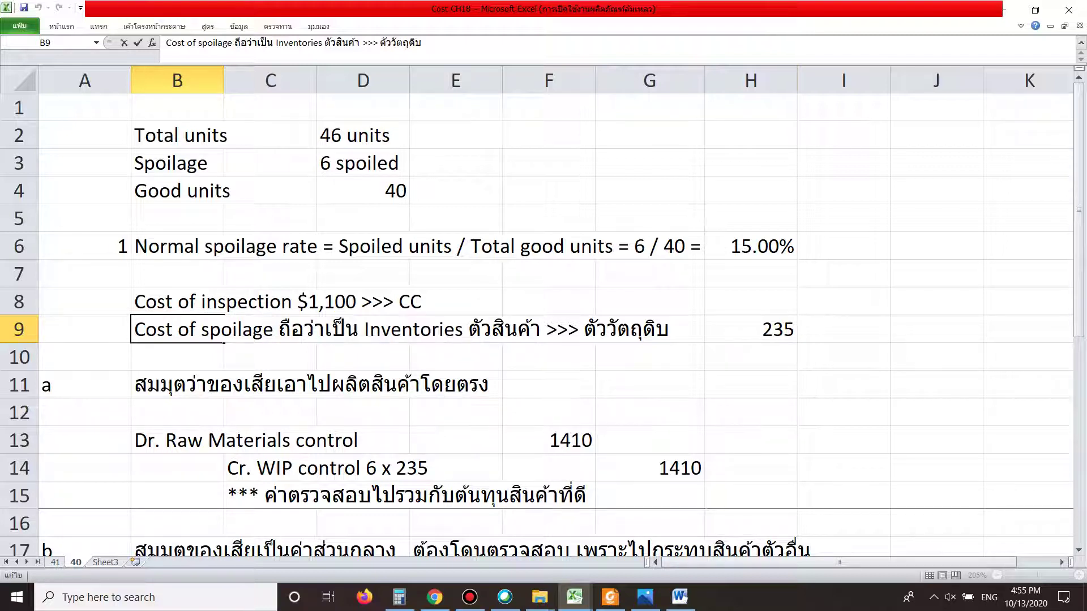
{"action": "left_click", "coordinate": [751, 329]}
{"action": "left_click", "coordinate": [844, 329]}
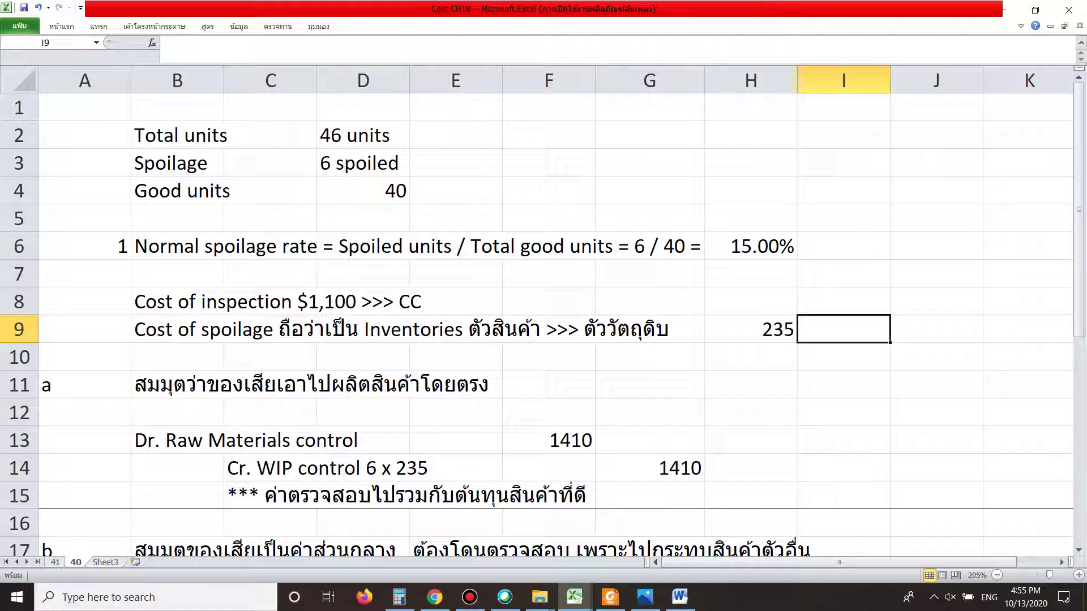
Step: Switch to Chrome to read problem 18-40 on spoilage in job costing, and return to the Excel worksheet
{"action": "left_click", "coordinate": [610, 597]}
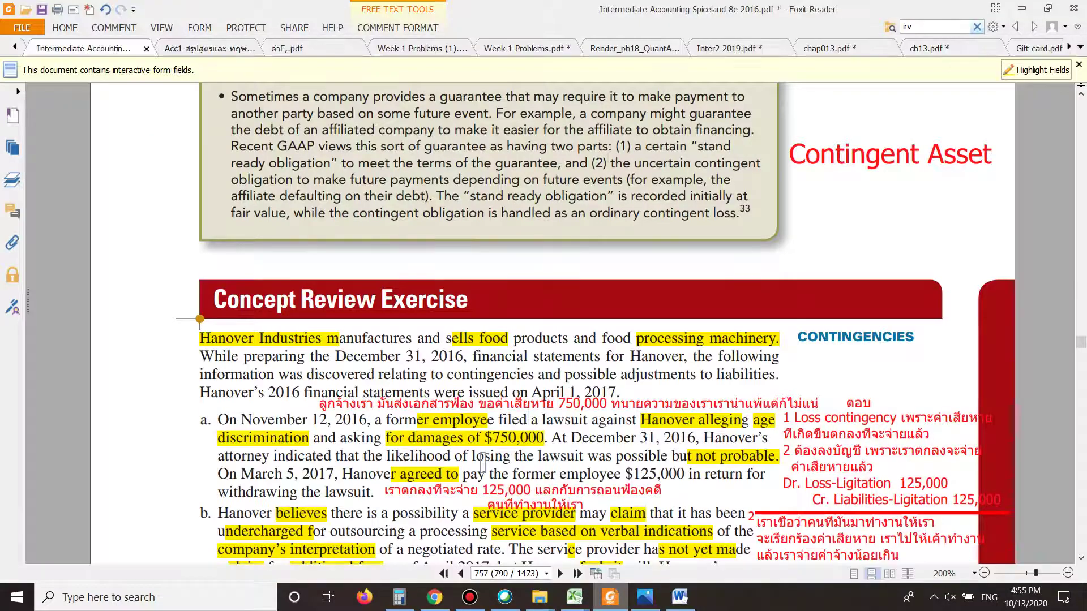
{"action": "key", "text": "alt+Tab"}
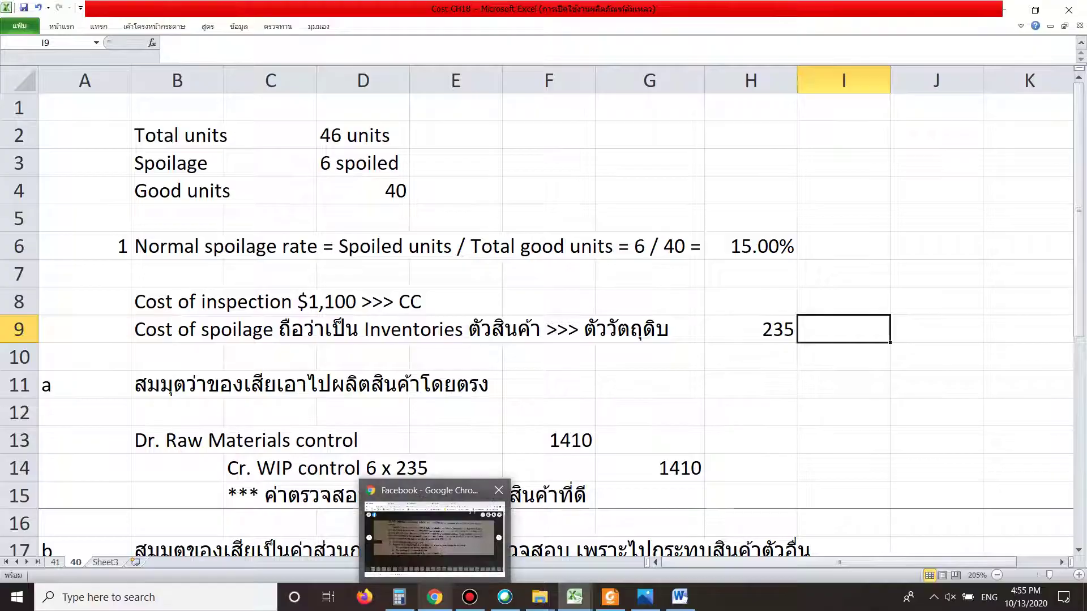
{"action": "left_click", "coordinate": [434, 597]}
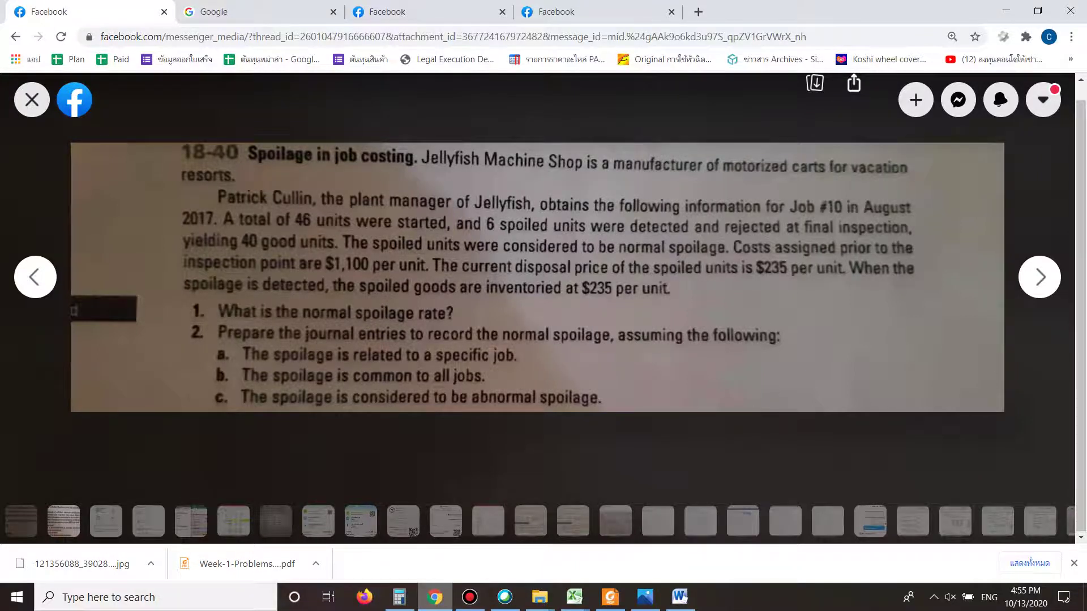
{"action": "left_click", "coordinate": [434, 597]}
{"action": "left_click", "coordinate": [455, 439]}
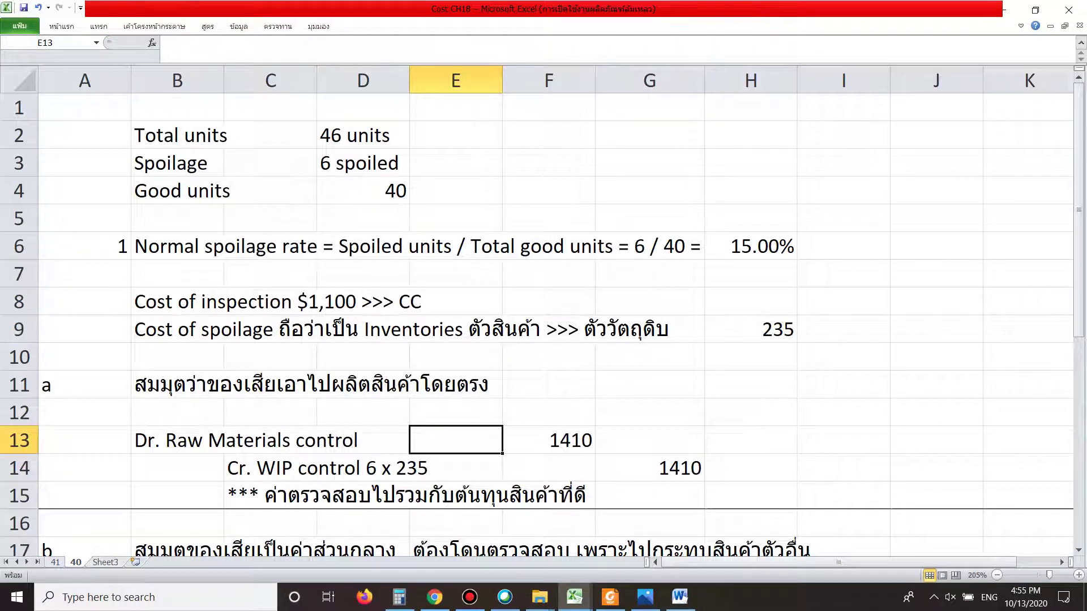
Step: Examine the case a assumption in row 11 about spoilage relating directly to a specific job
{"action": "left_click", "coordinate": [177, 412]}
{"action": "double_click", "coordinate": [207, 385]}
{"action": "left_click_drag", "start_coordinate": [207, 385], "coordinate": [457, 385]}
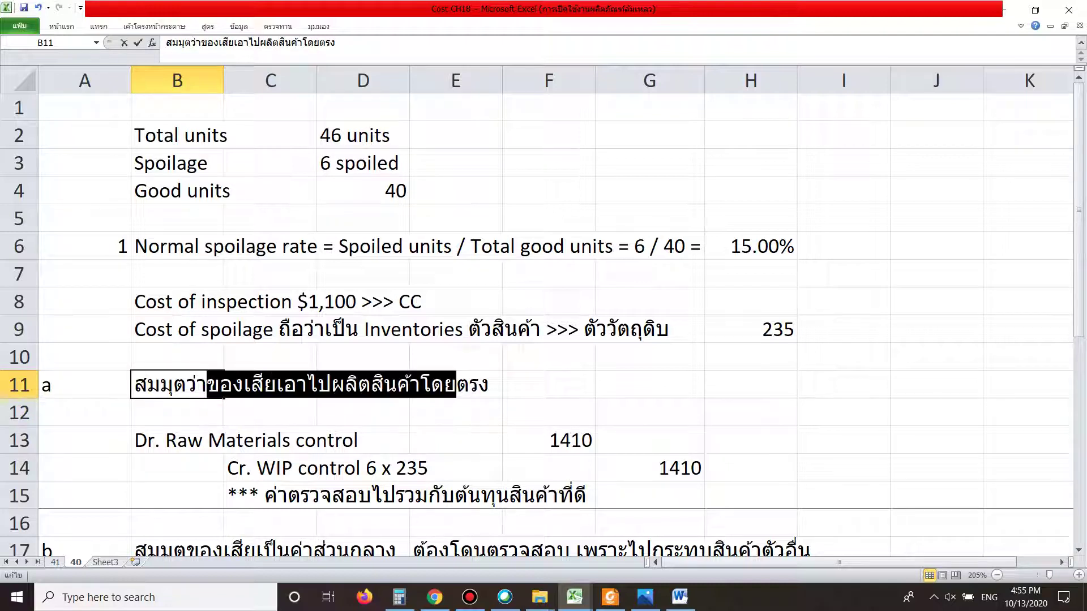
{"action": "left_click", "coordinate": [456, 440]}
{"action": "left_click_drag", "start_coordinate": [549, 385], "coordinate": [178, 358]}
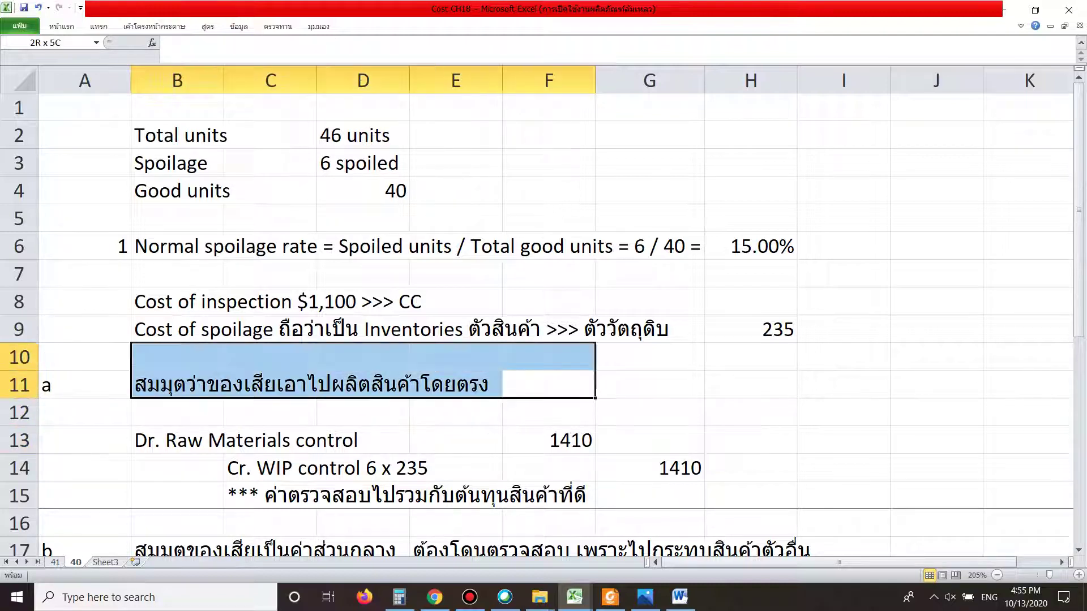
{"action": "left_click", "coordinate": [178, 440]}
{"action": "left_click", "coordinate": [177, 412]}
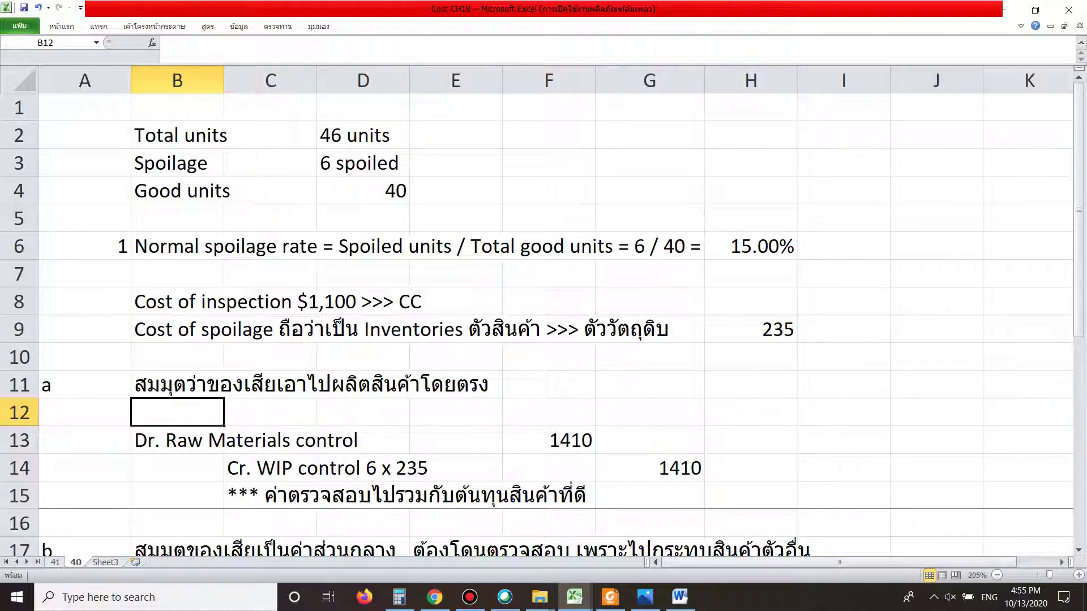
{"action": "left_click", "coordinate": [649, 357]}
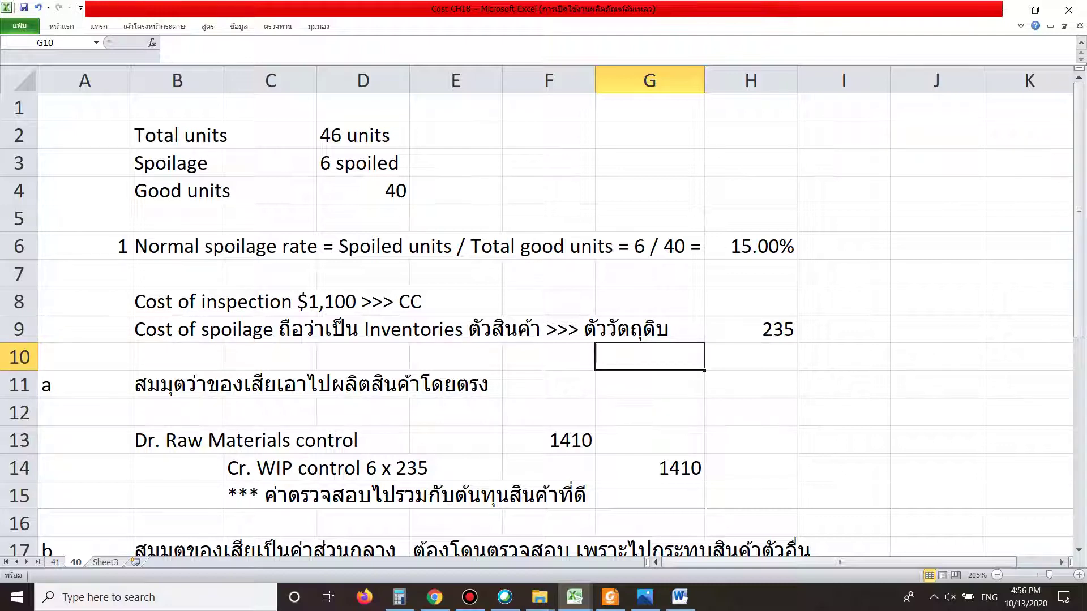
{"action": "left_click", "coordinate": [456, 273]}
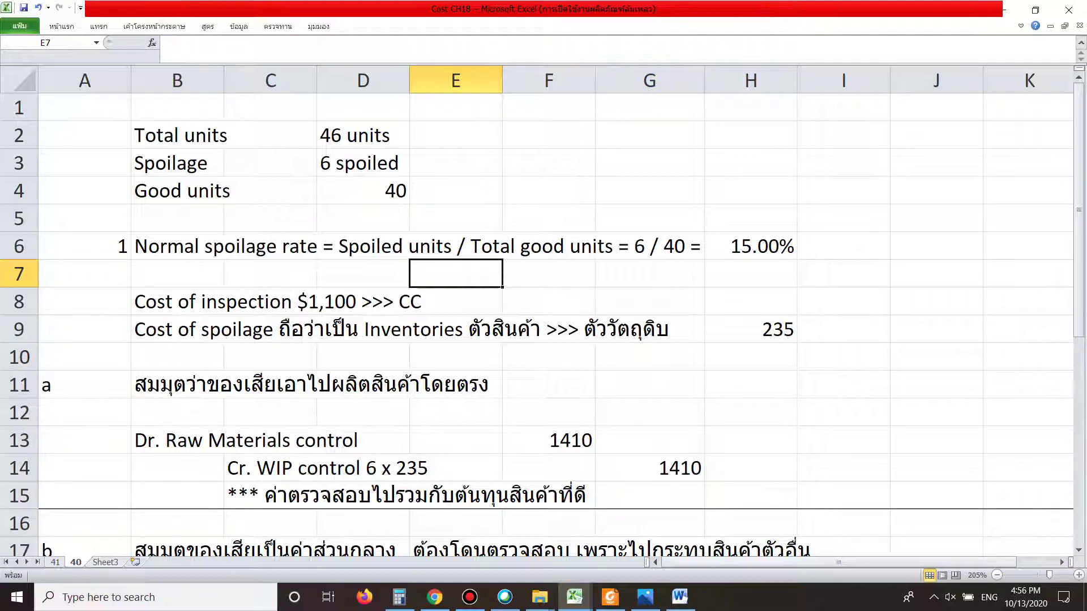
Step: Review the case a journal entry in rows 13 and 14, comparing the WIP control credit with the Raw Materials control debit
{"action": "left_click_drag", "start_coordinate": [306, 468], "coordinate": [793, 468]}
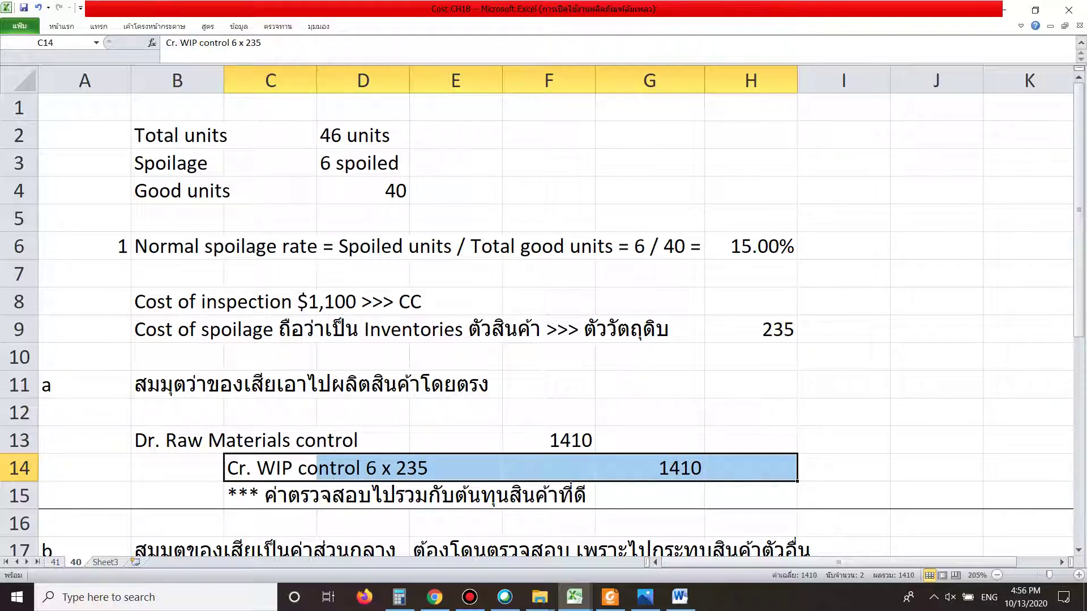
{"action": "left_click_drag", "start_coordinate": [169, 441], "coordinate": [571, 441]}
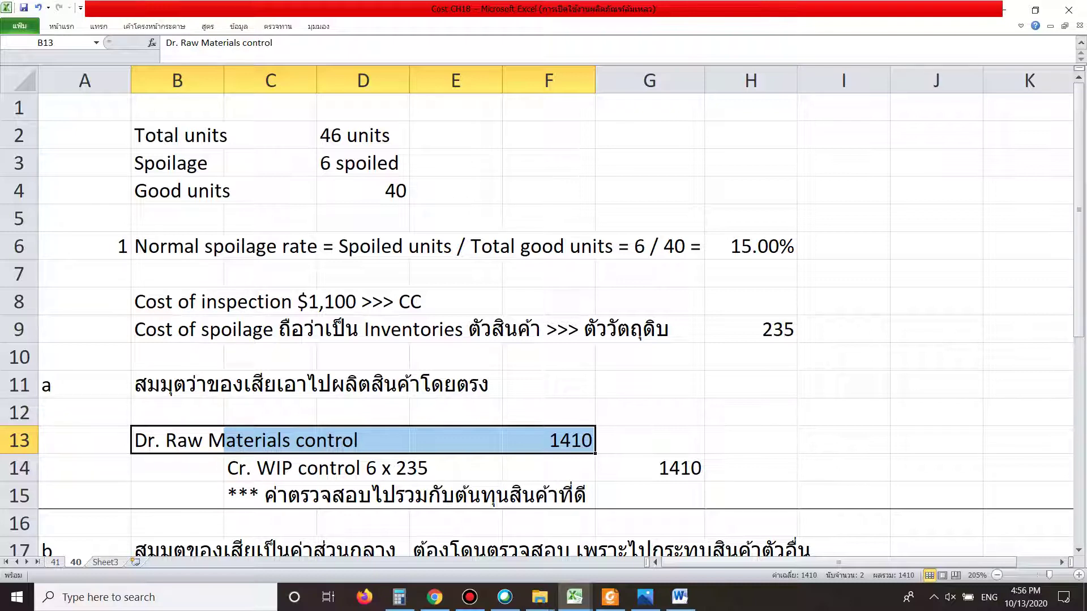
{"action": "left_click", "coordinate": [363, 412]}
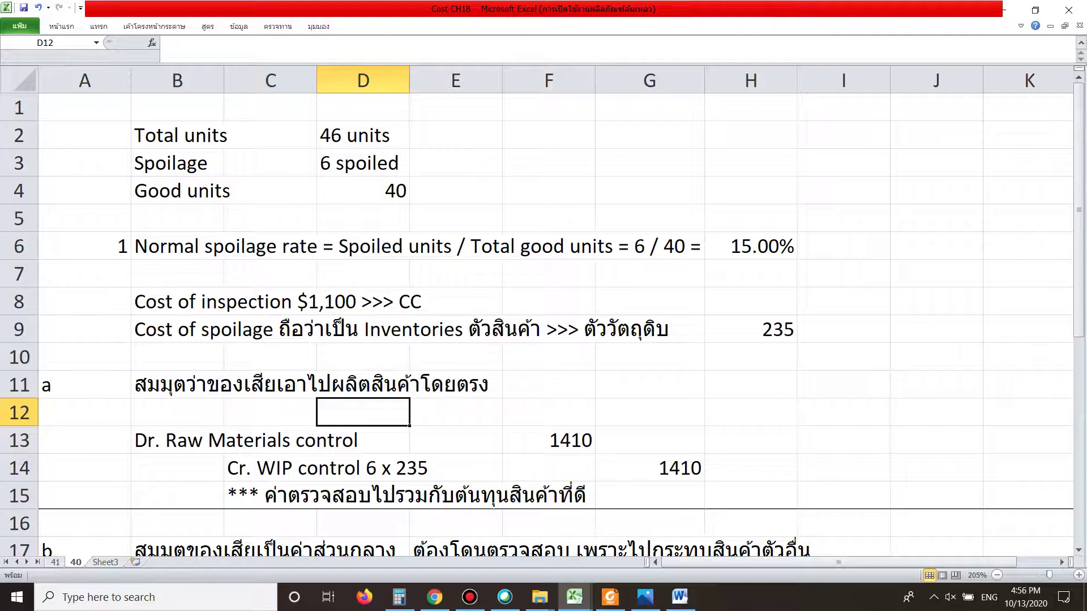
{"action": "left_click_drag", "start_coordinate": [177, 385], "coordinate": [456, 385]}
{"action": "left_click", "coordinate": [456, 385]}
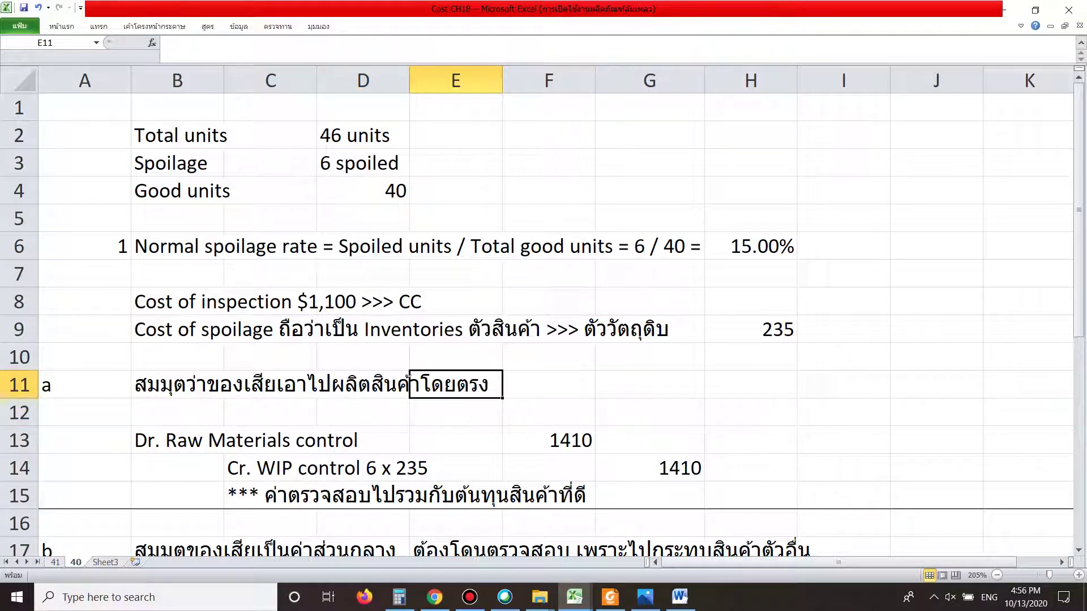
{"action": "left_click_drag", "start_coordinate": [306, 468], "coordinate": [651, 440]}
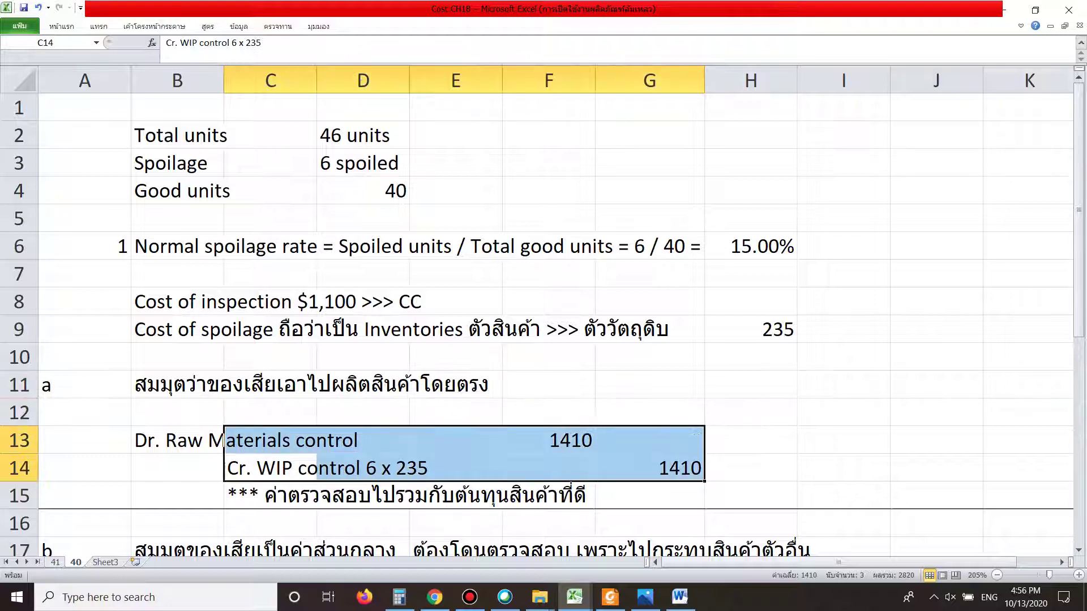
{"action": "left_click", "coordinate": [649, 384]}
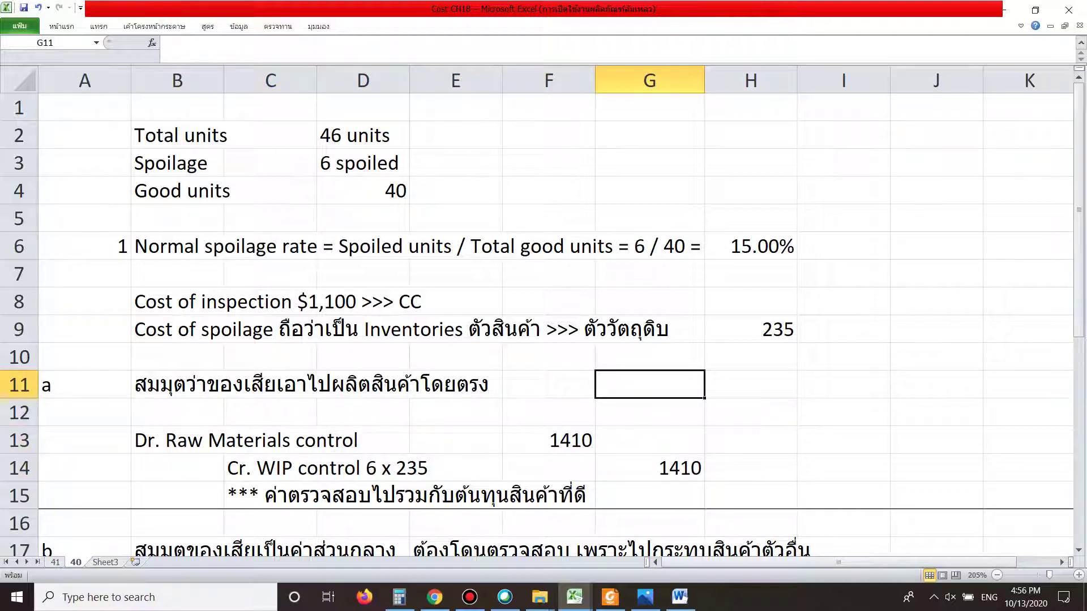
Step: Compare the inspection cost line in row 8 with the case a note in C15 on its treatment
{"action": "left_click_drag", "start_coordinate": [177, 302], "coordinate": [751, 301]}
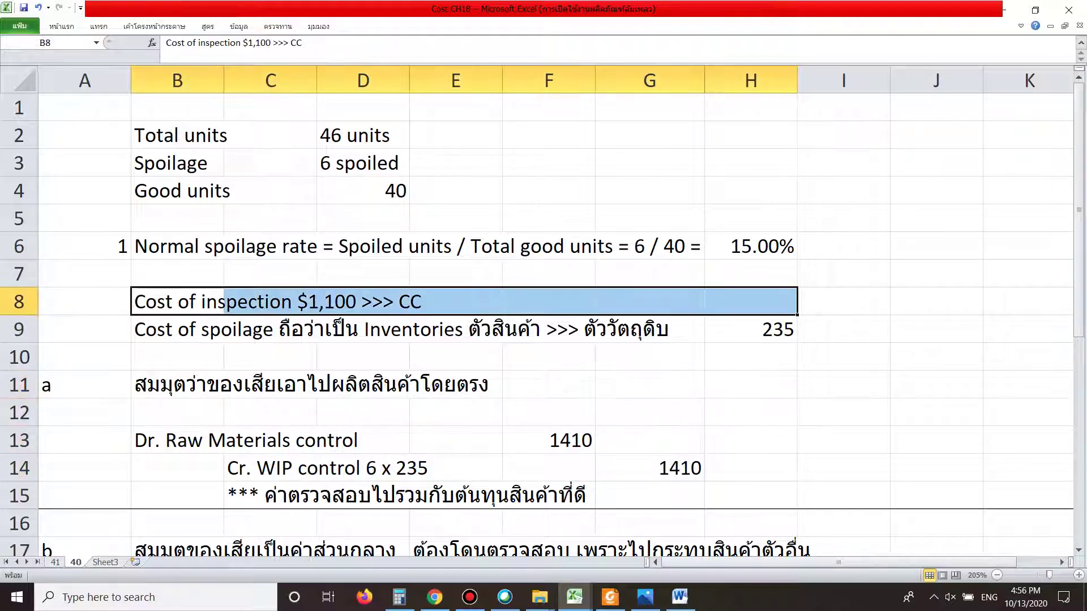
{"action": "left_click", "coordinate": [750, 302]}
{"action": "left_click_drag", "start_coordinate": [170, 301], "coordinate": [487, 301]}
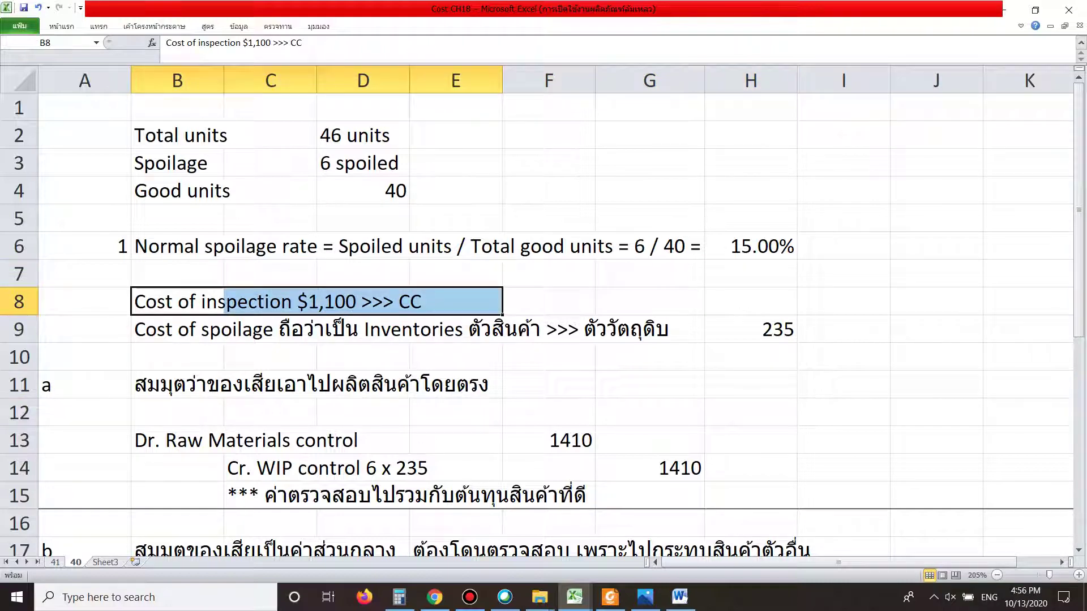
{"action": "double_click", "coordinate": [259, 495]}
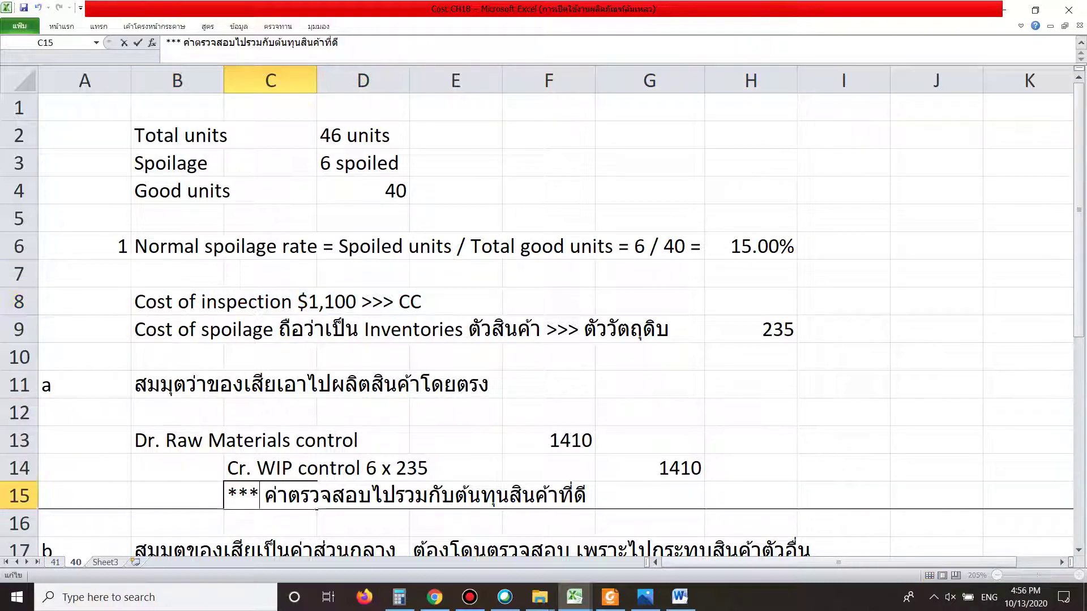
{"action": "left_click_drag", "start_coordinate": [586, 495], "coordinate": [428, 495]}
{"action": "left_click", "coordinate": [650, 495]}
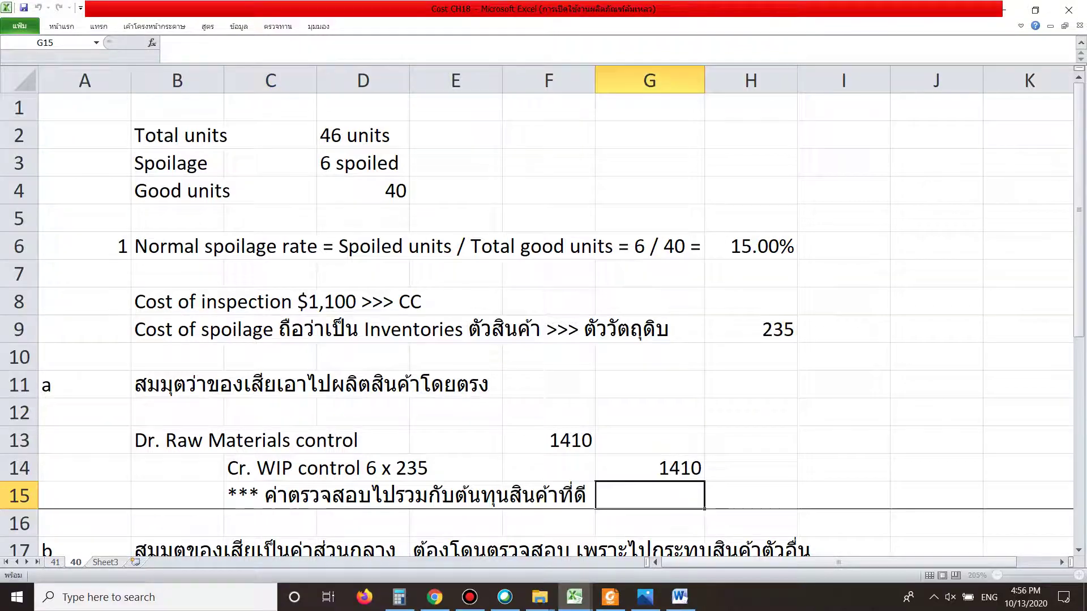
{"action": "left_click", "coordinate": [410, 468]}
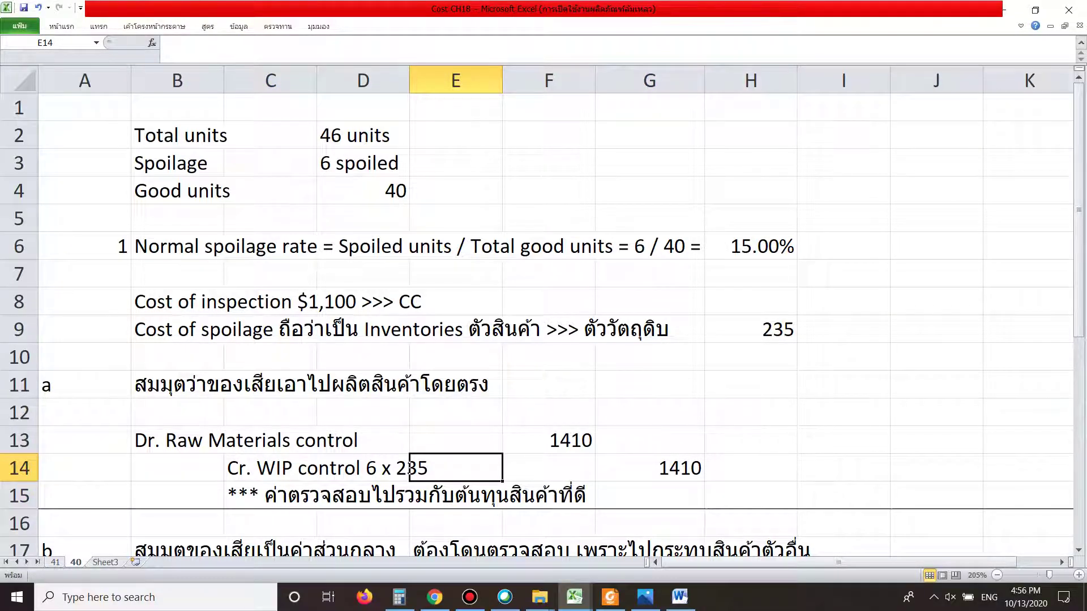
{"action": "key", "text": "F12"}
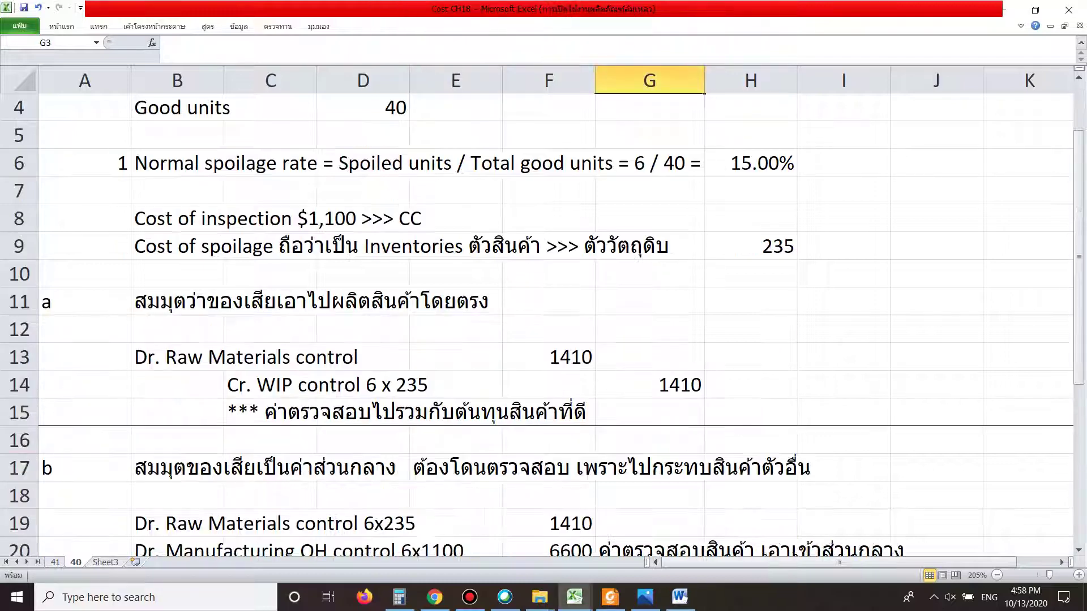
Step: Examine the case b assumption in row 17 about spoilage being common to all jobs
{"action": "left_click", "coordinate": [363, 412]}
{"action": "scroll", "coordinate": [543, 311], "scroll_direction": "down", "scroll_amount": 2}
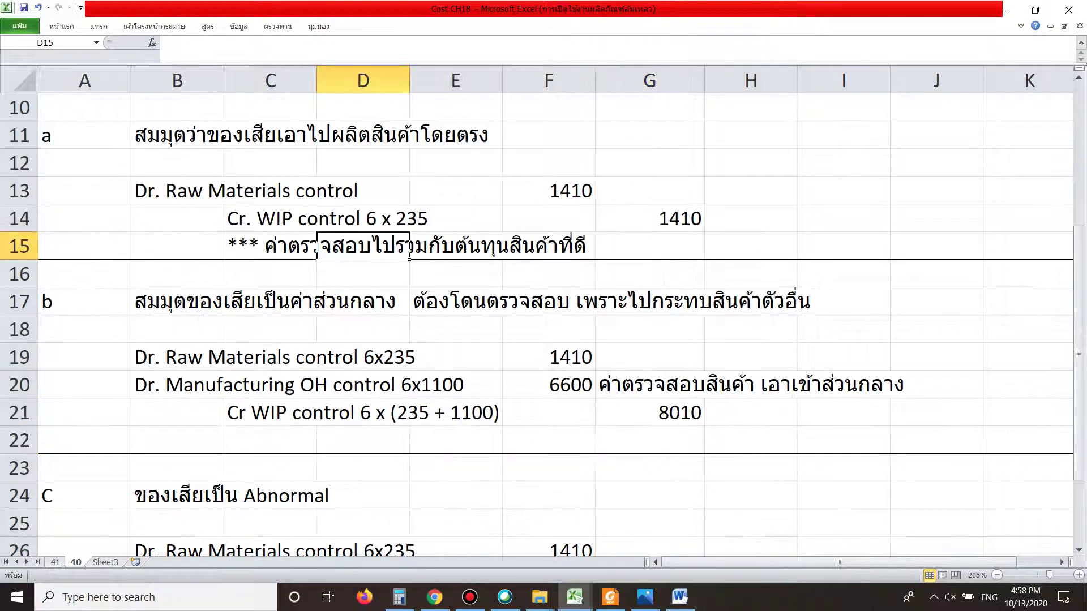
{"action": "scroll", "coordinate": [544, 312], "scroll_direction": "up", "scroll_amount": 1}
{"action": "left_click_drag", "start_coordinate": [215, 387], "coordinate": [404, 391]}
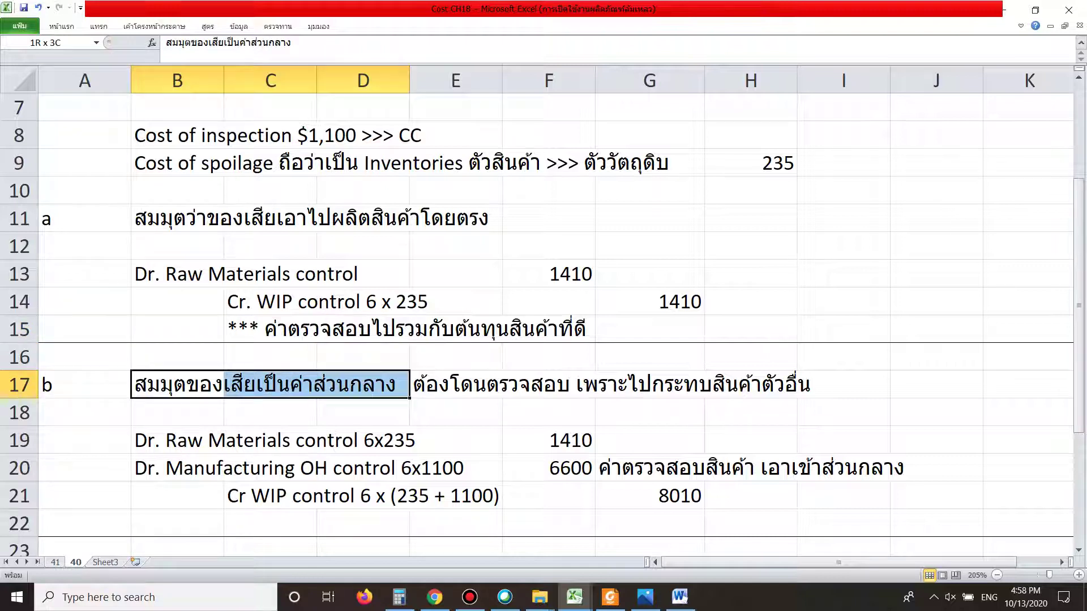
{"action": "left_click", "coordinate": [317, 387]}
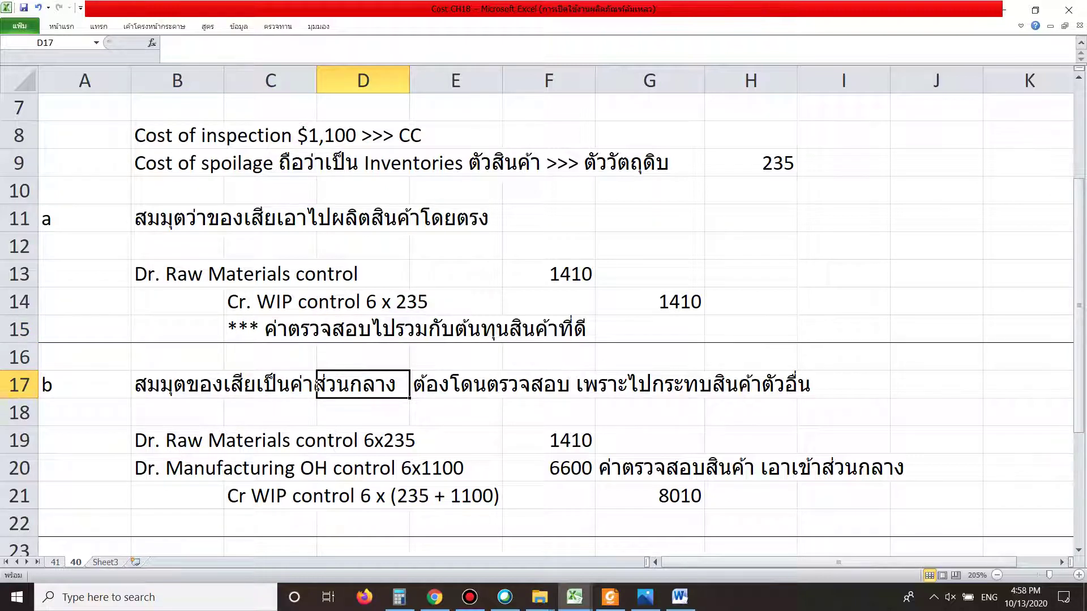
{"action": "left_click", "coordinate": [455, 412]}
Step: Review the case b WIP control credit in row 21 against the row 17 assumption and inspect the formula in G21
{"action": "left_click_drag", "start_coordinate": [266, 496], "coordinate": [651, 495]}
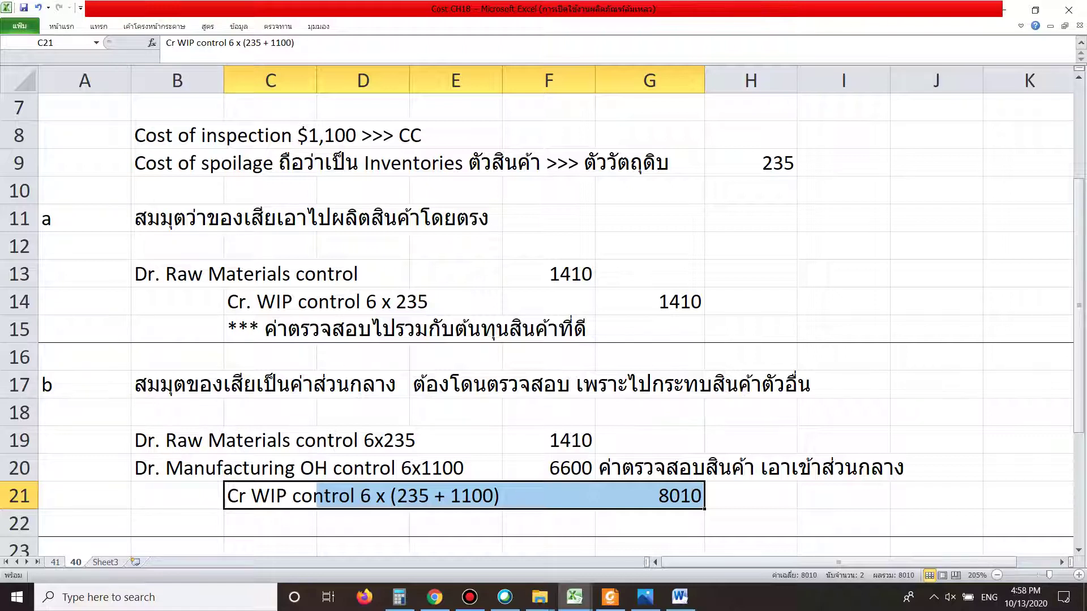
{"action": "left_click", "coordinate": [363, 523]}
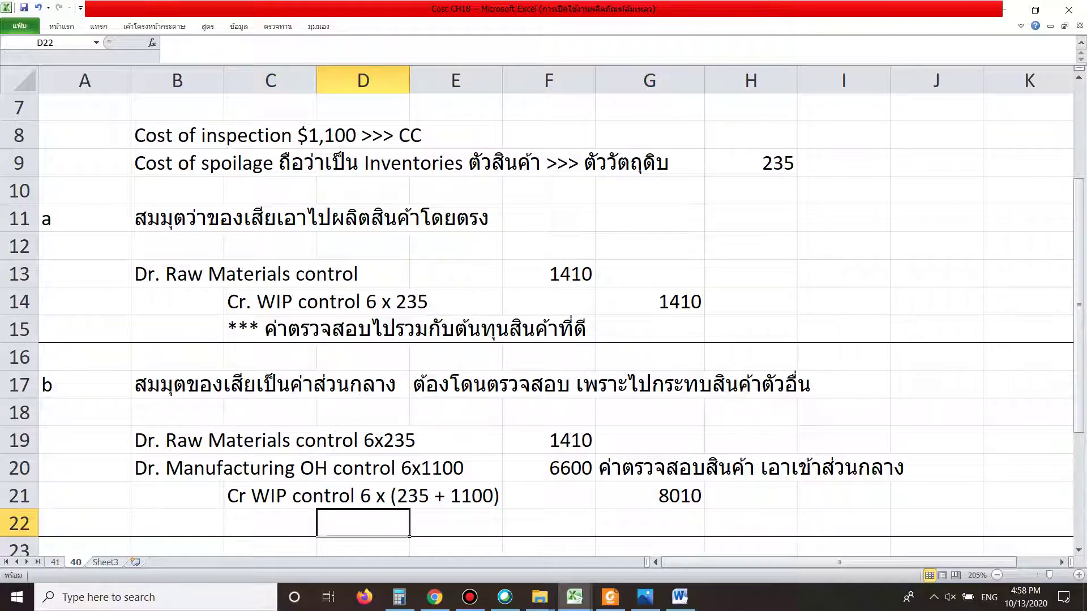
{"action": "left_click_drag", "start_coordinate": [177, 384], "coordinate": [549, 384]}
{"action": "left_click", "coordinate": [548, 385]}
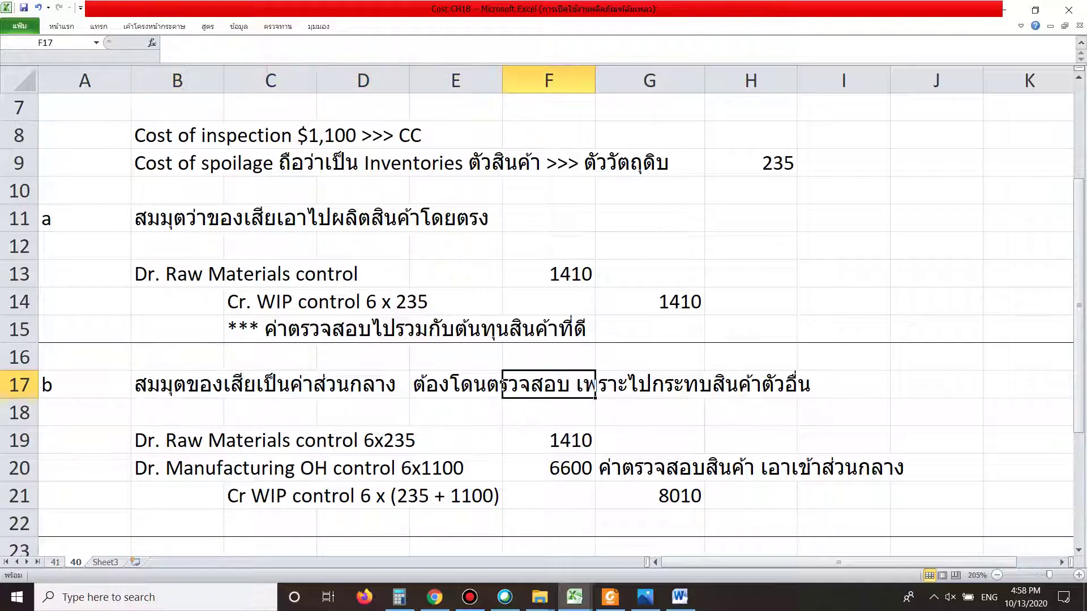
{"action": "left_click", "coordinate": [649, 496]}
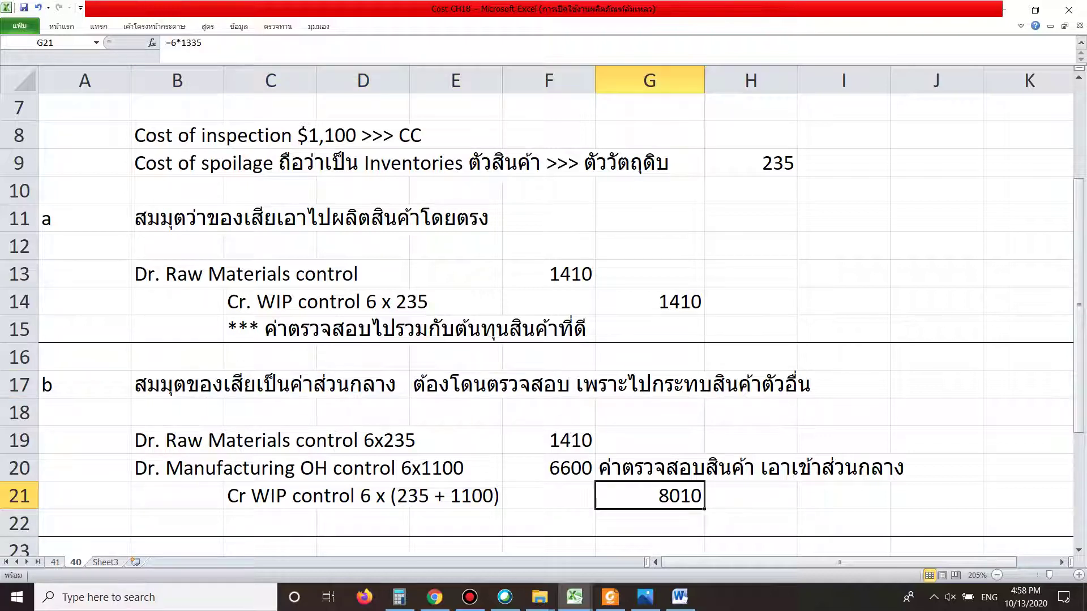
Step: Compare the case b Manufacturing OH control debit in row 20 with the WIP control credit in row 21
{"action": "left_click_drag", "start_coordinate": [177, 468], "coordinate": [548, 468]}
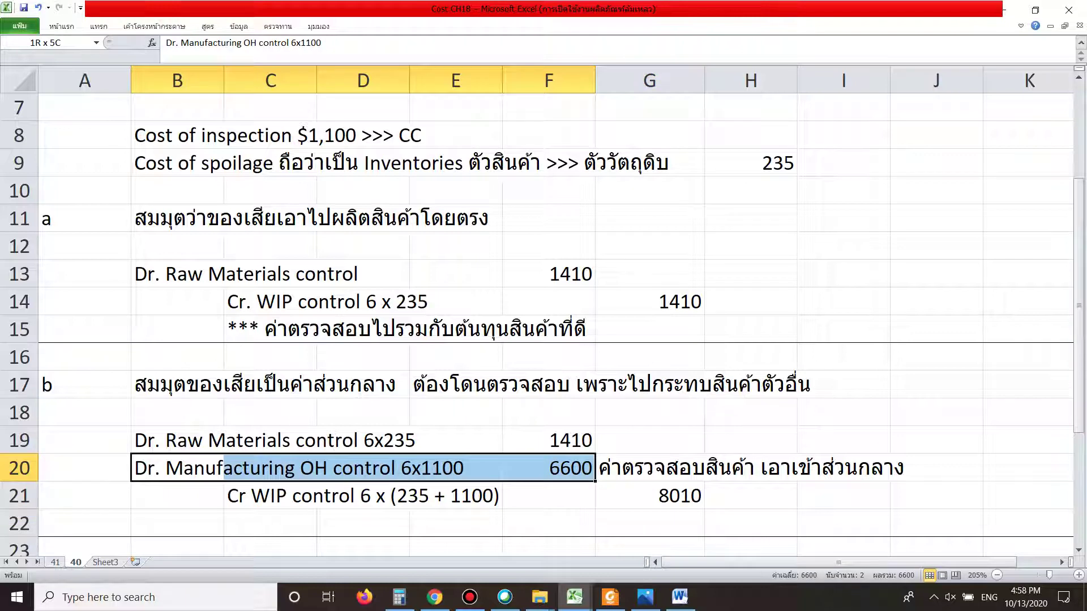
{"action": "left_click", "coordinate": [549, 468]}
{"action": "left_click_drag", "start_coordinate": [270, 496], "coordinate": [650, 496]}
{"action": "left_click", "coordinate": [649, 496]}
{"action": "left_click_drag", "start_coordinate": [177, 468], "coordinate": [548, 468]}
{"action": "left_click", "coordinate": [549, 496]}
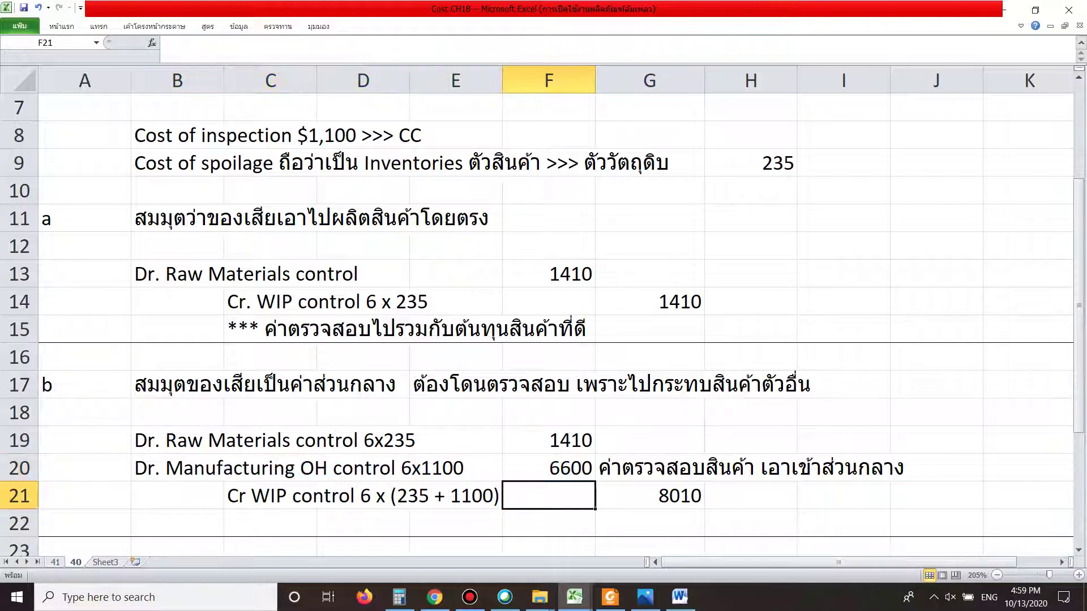
{"action": "left_click", "coordinate": [315, 496]}
Step: Review the case b Raw Materials control and Manufacturing OH control debits in rows 19 and 20 against the row 17 assumption
{"action": "left_click_drag", "start_coordinate": [177, 441], "coordinate": [549, 440]}
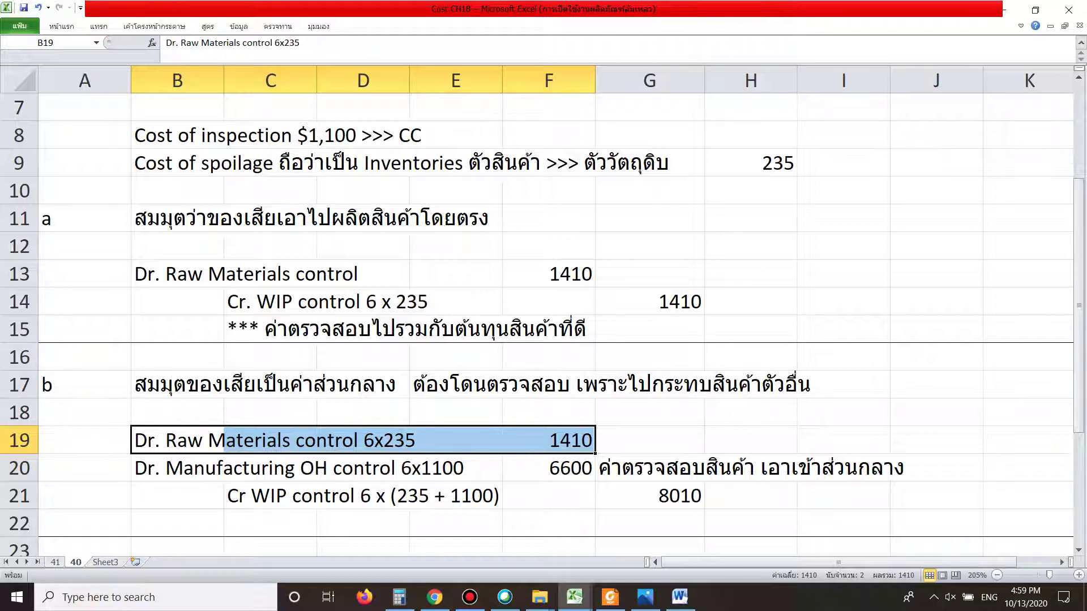
{"action": "left_click", "coordinate": [549, 496]}
{"action": "left_click", "coordinate": [410, 468]}
{"action": "left_click", "coordinate": [318, 385]}
{"action": "left_click_drag", "start_coordinate": [225, 468], "coordinate": [566, 468]}
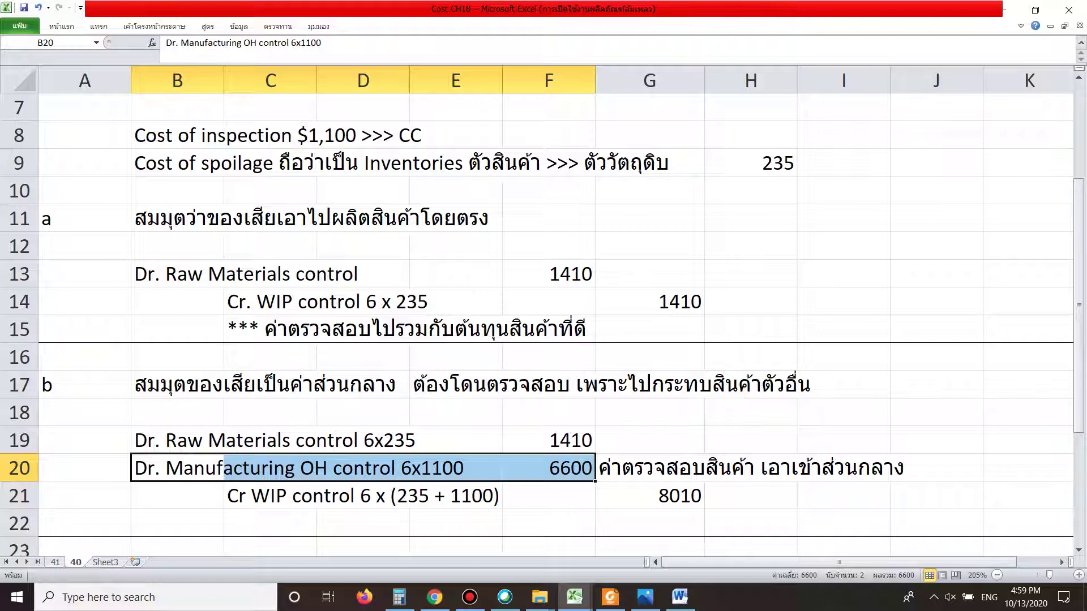
{"action": "left_click", "coordinate": [549, 468]}
Step: Examine the case c heading in row 24 about abnormal spoilage
{"action": "scroll", "coordinate": [544, 317], "scroll_direction": "down", "scroll_amount": 3}
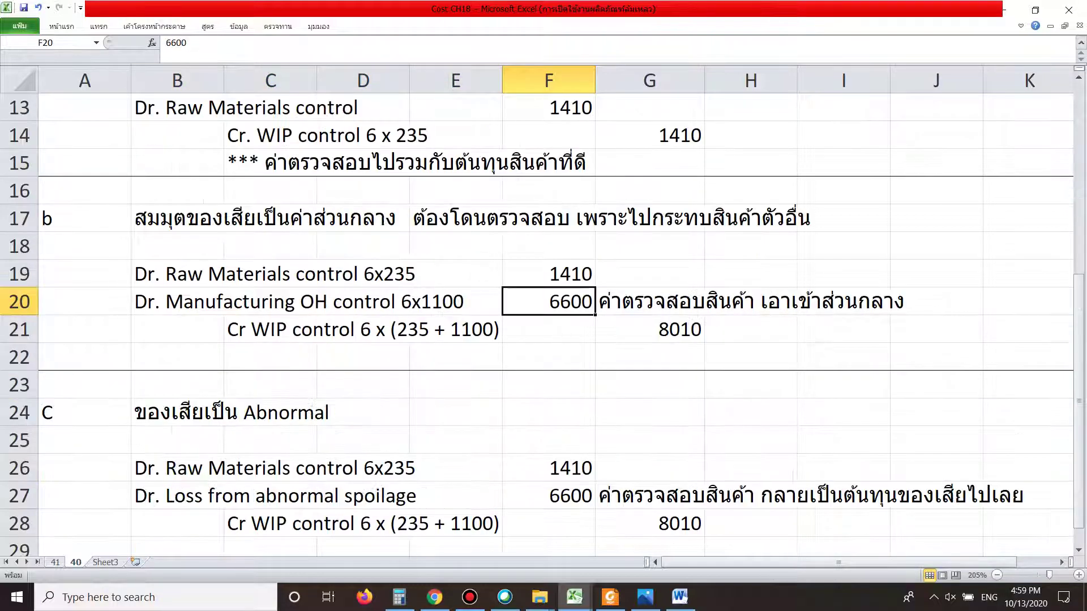
{"action": "scroll", "coordinate": [544, 317], "scroll_direction": "up", "scroll_amount": 1}
{"action": "scroll", "coordinate": [544, 317], "scroll_direction": "down", "scroll_amount": 1}
{"action": "left_click_drag", "start_coordinate": [177, 329], "coordinate": [319, 330]}
{"action": "left_click", "coordinate": [318, 330]}
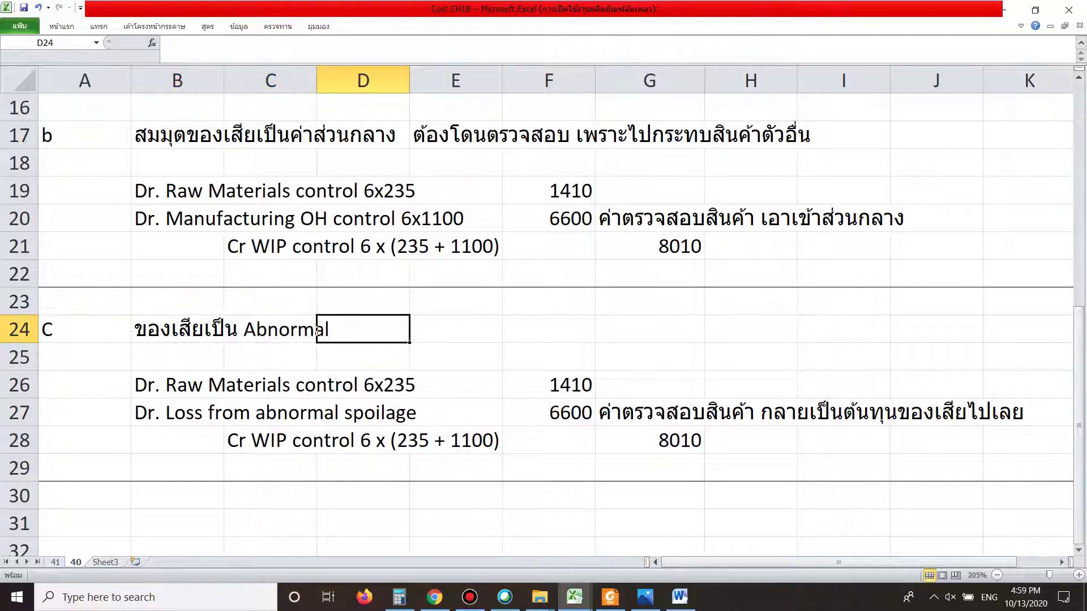
Step: Compare the case c Loss from abnormal spoilage debit in row 27 with the case b entry
{"action": "scroll", "coordinate": [543, 317], "scroll_direction": "up", "scroll_amount": 1}
{"action": "scroll", "coordinate": [543, 317], "scroll_direction": "down", "scroll_amount": 1}
{"action": "left_click", "coordinate": [456, 495]}
{"action": "left_click_drag", "start_coordinate": [177, 412], "coordinate": [549, 413]}
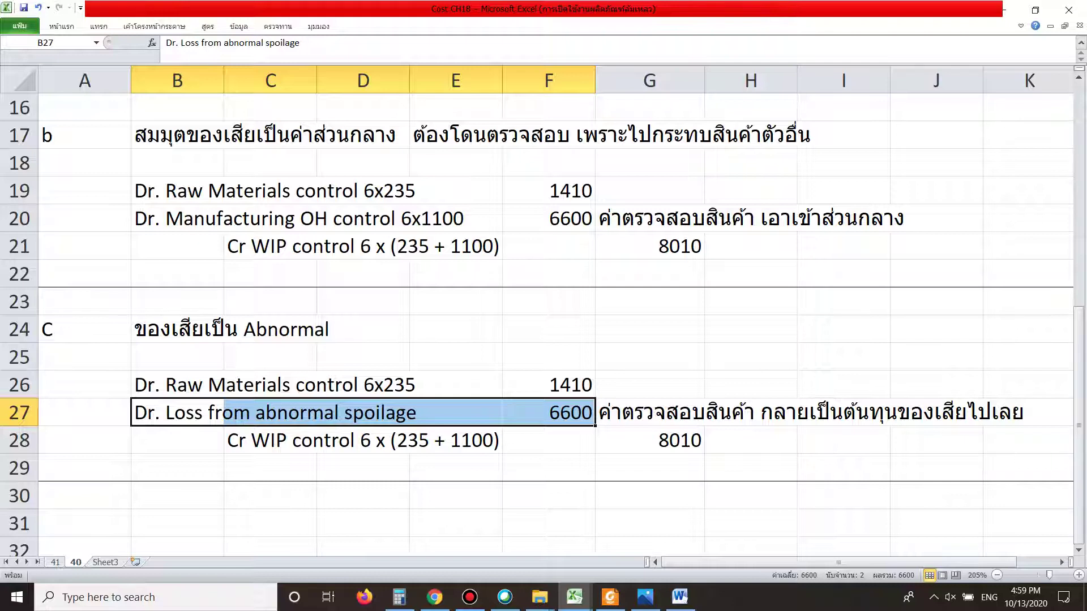
Step: Review the case c Raw Materials control debit in row 26 and its amount in F26
{"action": "left_click", "coordinate": [456, 356]}
{"action": "left_click_drag", "start_coordinate": [177, 385], "coordinate": [456, 385]}
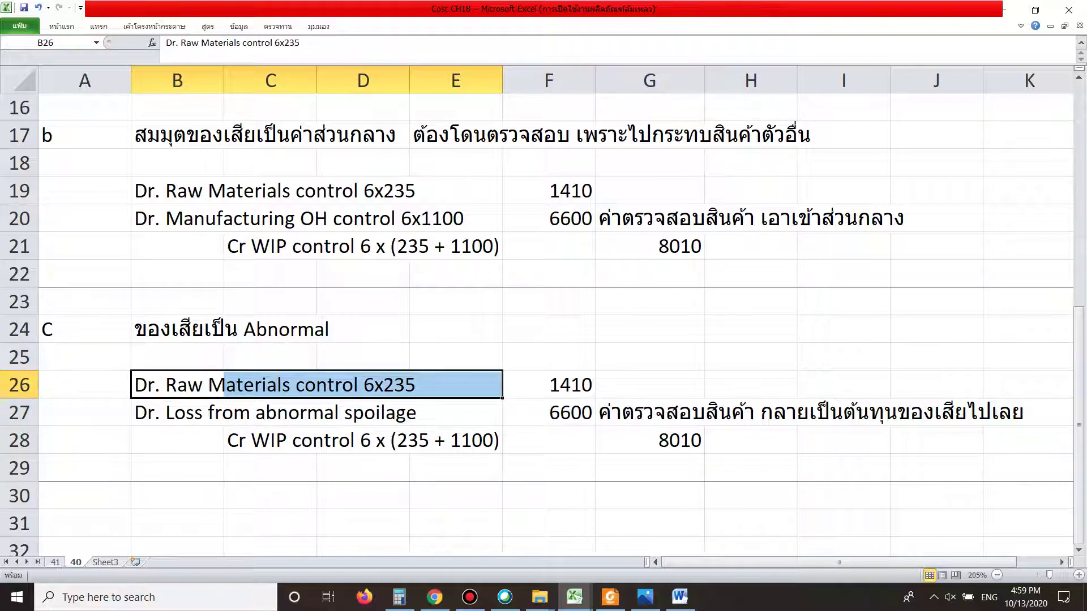
{"action": "left_click", "coordinate": [549, 385]}
{"action": "left_click", "coordinate": [742, 356]}
{"action": "scroll", "coordinate": [733, 377], "scroll_direction": "up", "scroll_amount": 1}
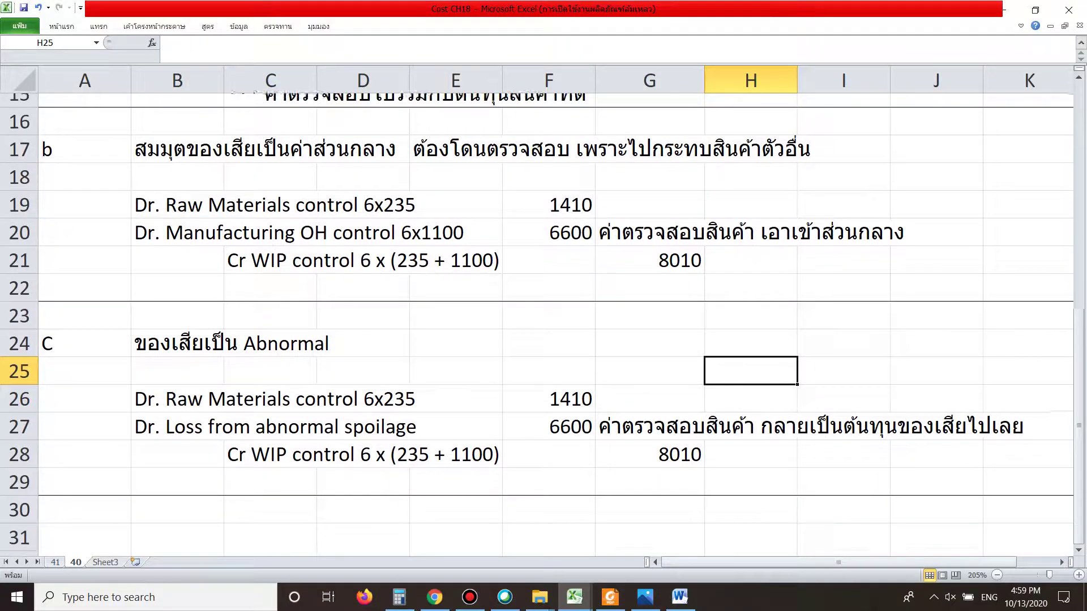
{"action": "scroll", "coordinate": [733, 376], "scroll_direction": "up", "scroll_amount": 1}
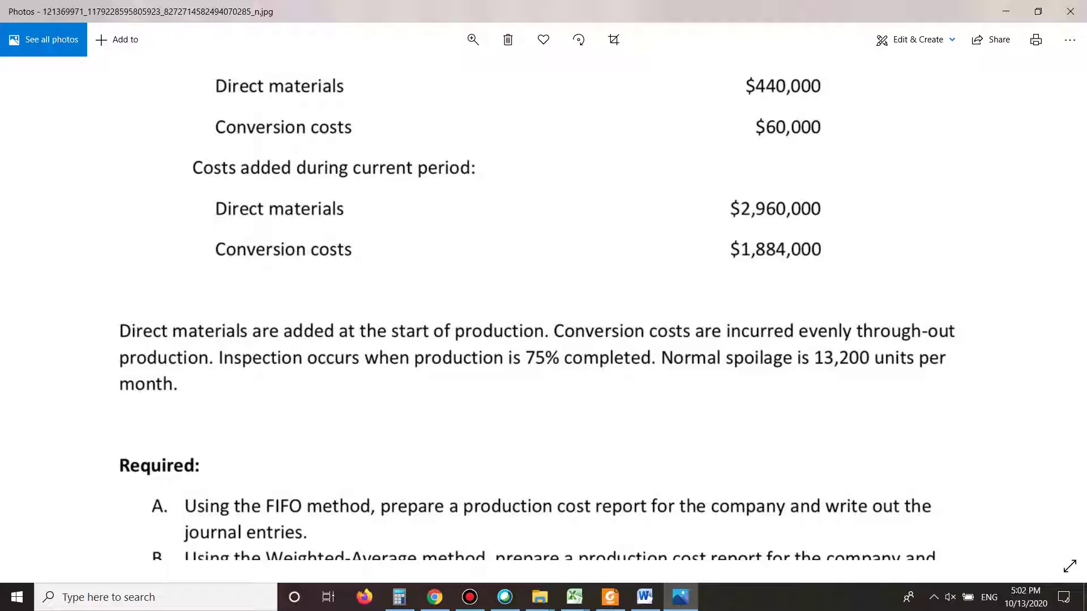
Step: Switch to the Cost CH18 workbook in Excel and review the DM percentages for WIP Begin, WIP end and Spoilage on Sheet3
{"action": "left_click", "coordinate": [574, 596]}
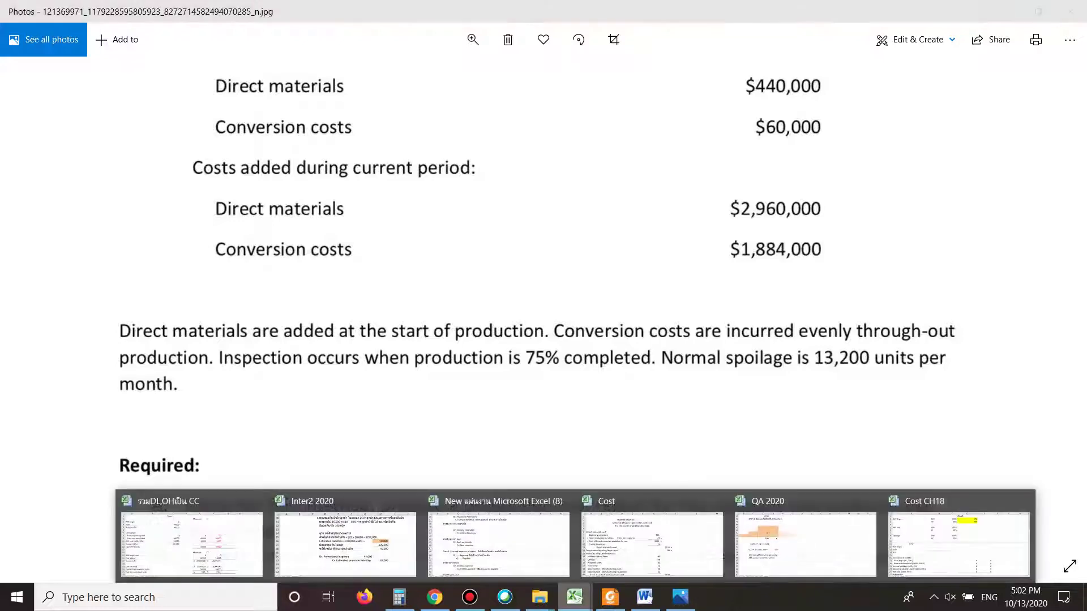
{"action": "left_click", "coordinate": [963, 532]}
{"action": "scroll", "coordinate": [543, 312], "scroll_direction": "up", "scroll_amount": 2, "text": "ctrl"}
{"action": "left_click_drag", "start_coordinate": [880, 562], "coordinate": [832, 562]}
{"action": "scroll", "coordinate": [544, 323], "scroll_direction": "up", "scroll_amount": 1}
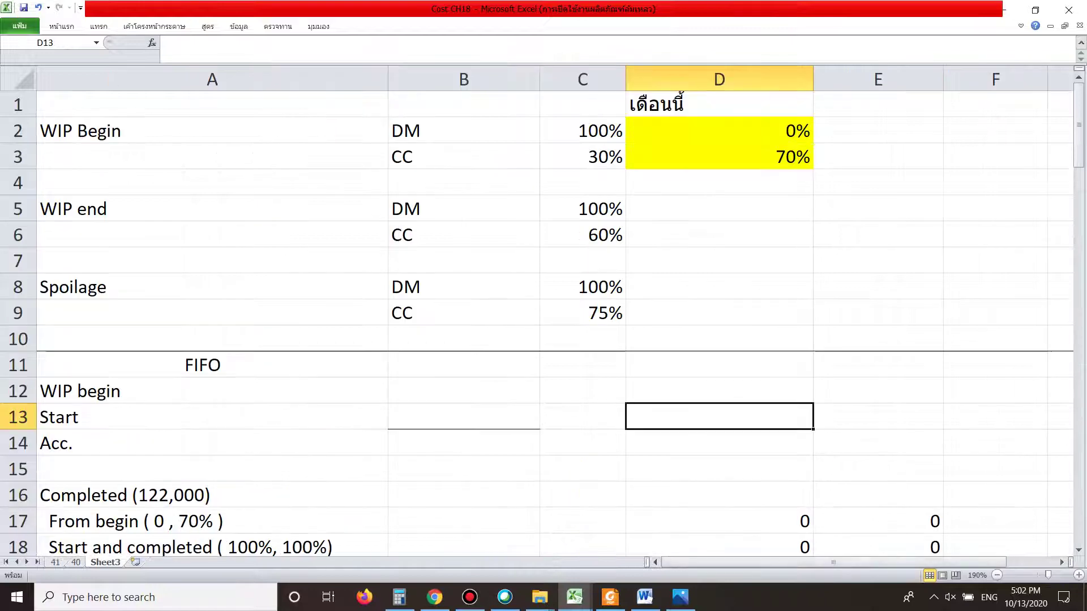
{"action": "left_click_drag", "start_coordinate": [463, 131], "coordinate": [582, 131]}
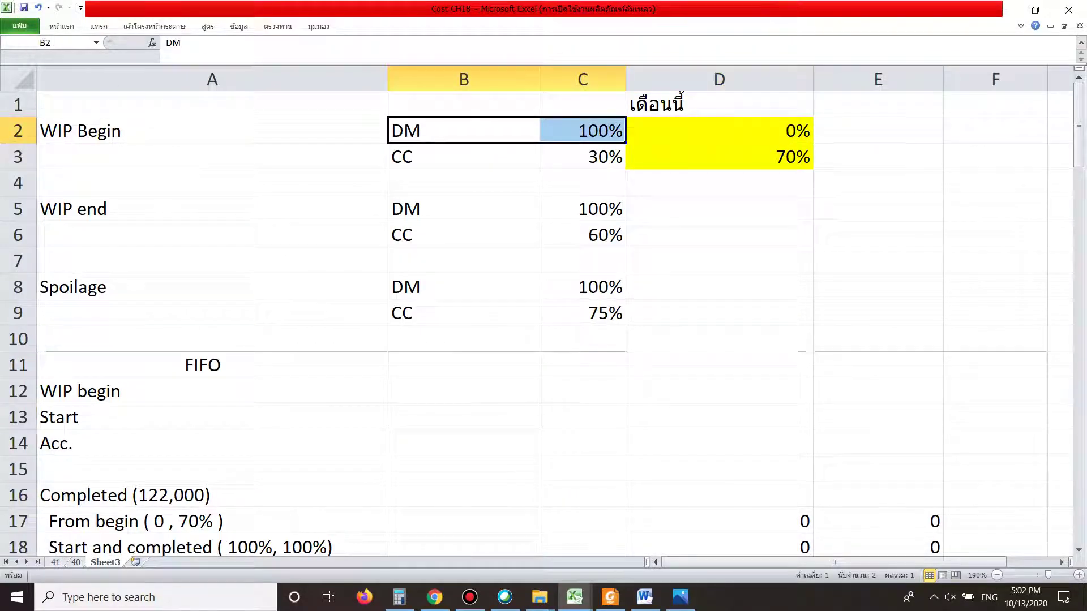
{"action": "left_click_drag", "start_coordinate": [430, 209], "coordinate": [583, 209], "text": "ctrl"}
{"action": "left_click_drag", "start_coordinate": [430, 287], "coordinate": [583, 287], "text": "ctrl"}
{"action": "left_click", "coordinate": [583, 261]}
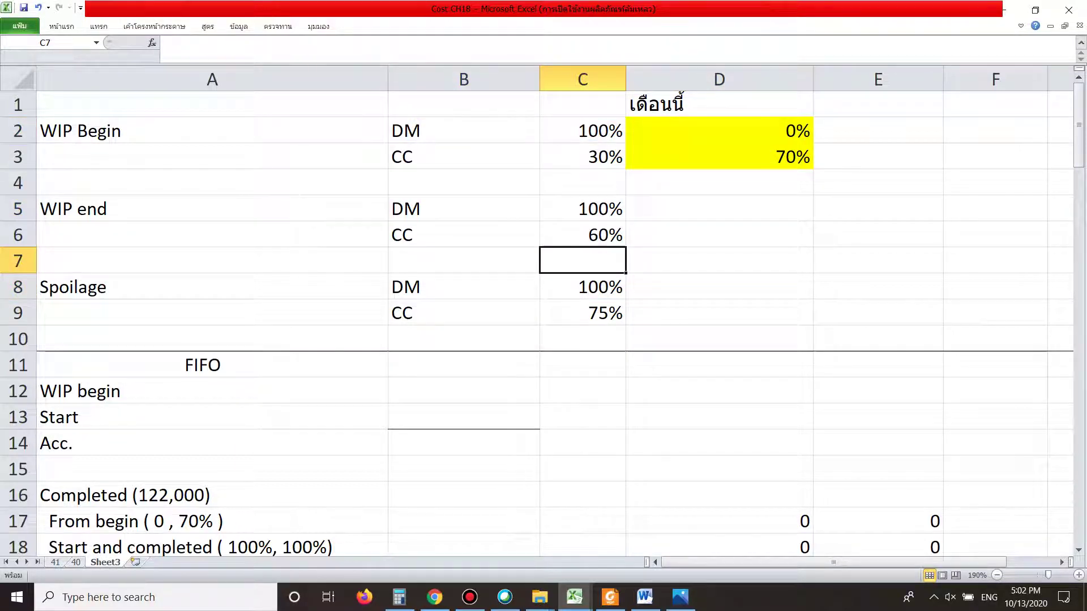
Step: Switch to the problem image in Photos and review the physical units and their completion percentages
{"action": "left_click", "coordinate": [610, 597]}
{"action": "left_click", "coordinate": [610, 597]}
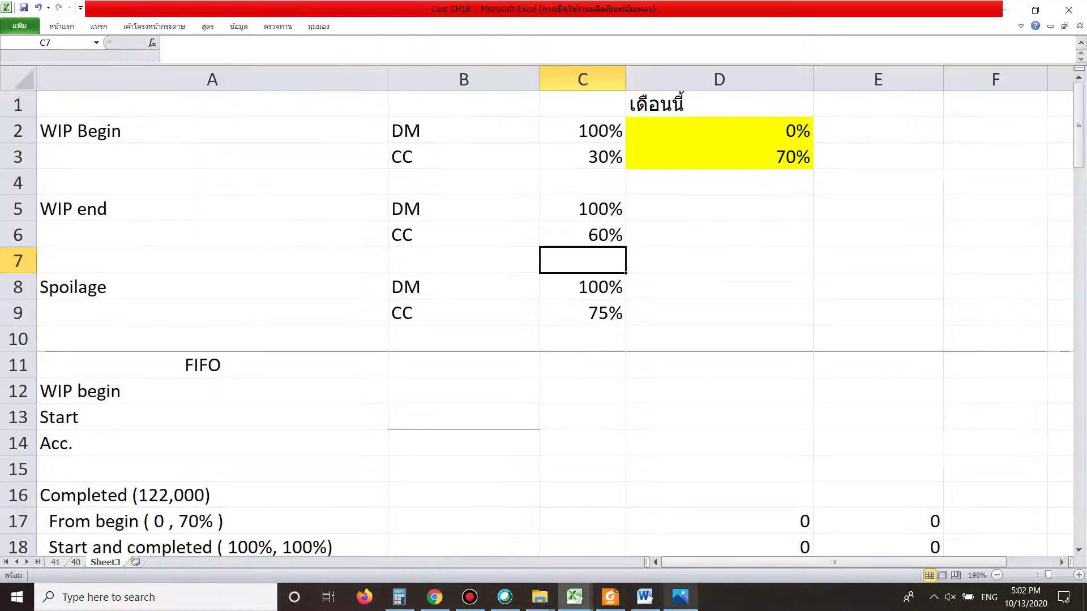
{"action": "left_click", "coordinate": [680, 597]}
{"action": "scroll", "coordinate": [543, 309], "scroll_direction": "up", "scroll_amount": 4}
{"action": "scroll", "coordinate": [544, 305], "scroll_direction": "up", "scroll_amount": 1}
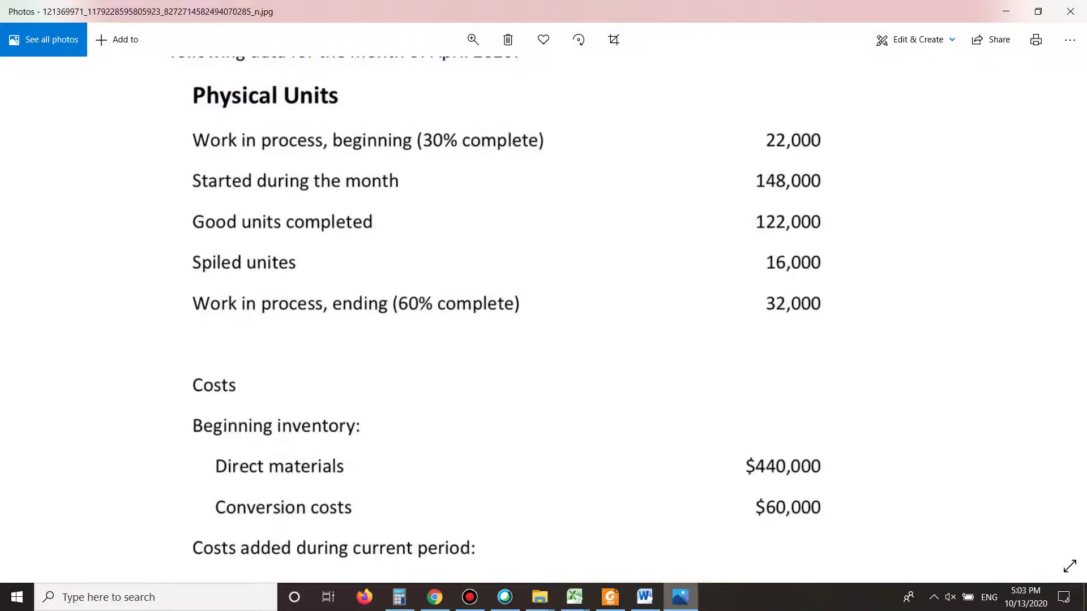
Step: Return to the Excel worksheet and examine the Spoilage conversion cost percentage in C9
{"action": "left_click", "coordinate": [680, 597]}
{"action": "left_click", "coordinate": [463, 391]}
{"action": "left_click", "coordinate": [463, 313]}
{"action": "left_click", "coordinate": [583, 313]}
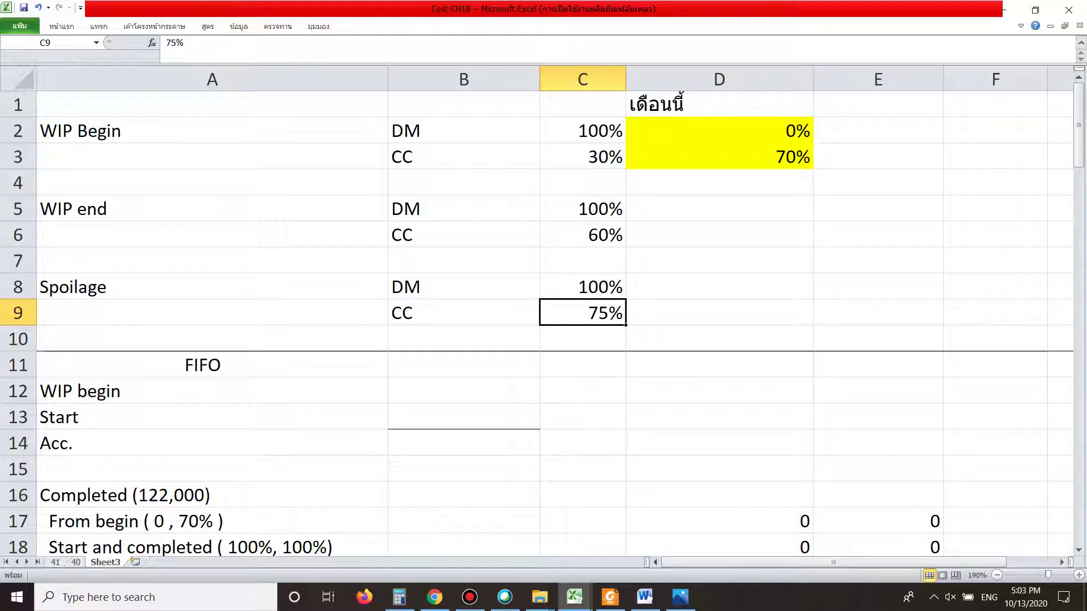
{"action": "left_click", "coordinate": [719, 365]}
{"action": "left_click", "coordinate": [583, 313]}
{"action": "left_click", "coordinate": [719, 287]}
{"action": "left_click", "coordinate": [719, 338]}
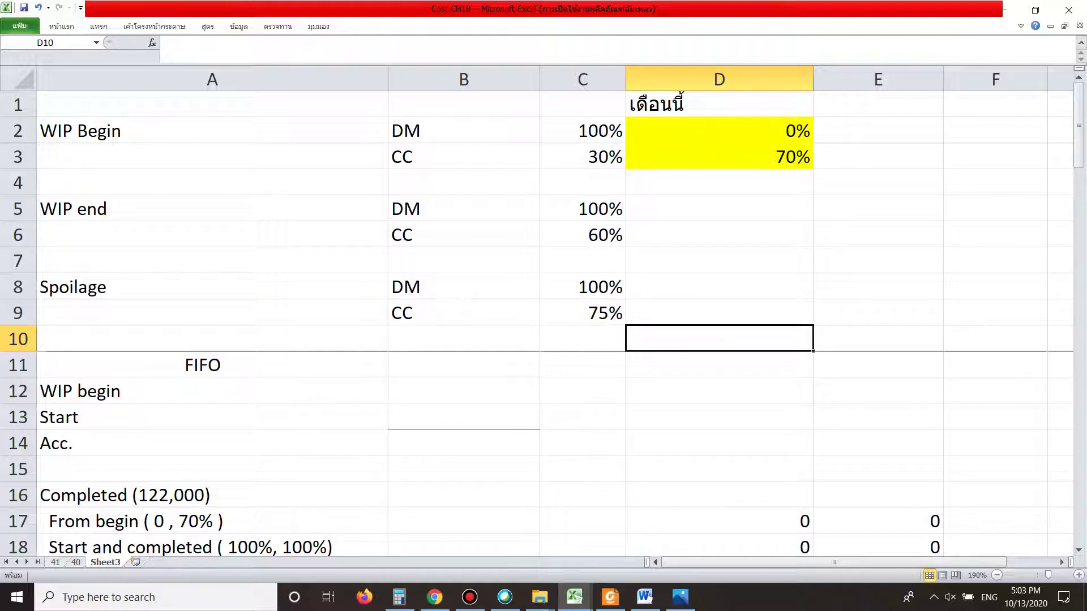
Step: Compare the WIP Begin completion percentages in C2:C3 with this month's percentages in D2:D3
{"action": "left_click", "coordinate": [583, 131]}
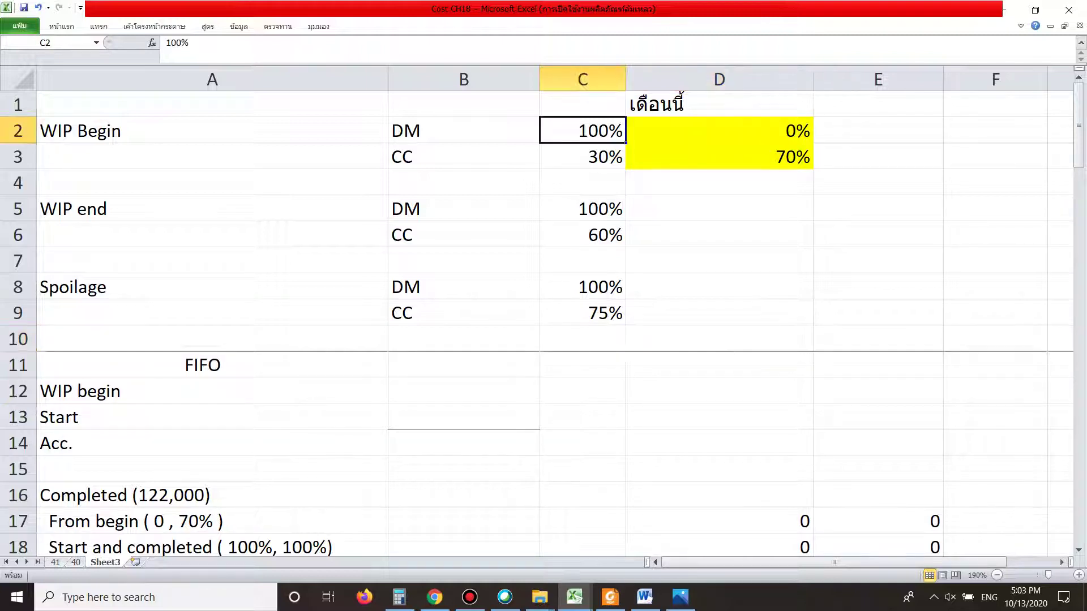
{"action": "left_click_drag", "start_coordinate": [583, 157], "coordinate": [582, 131]}
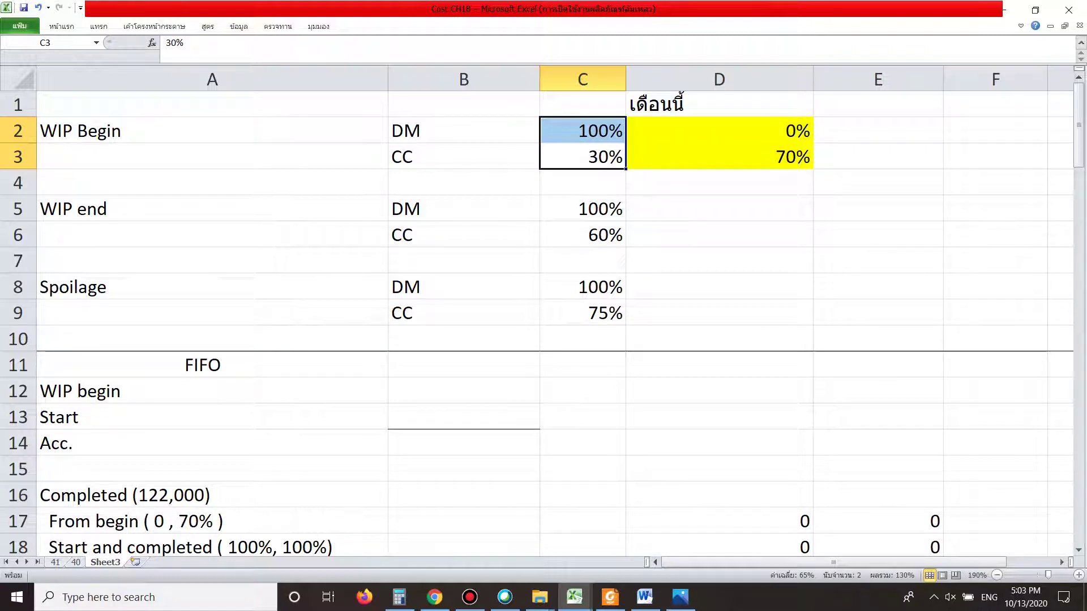
{"action": "left_click", "coordinate": [719, 131]}
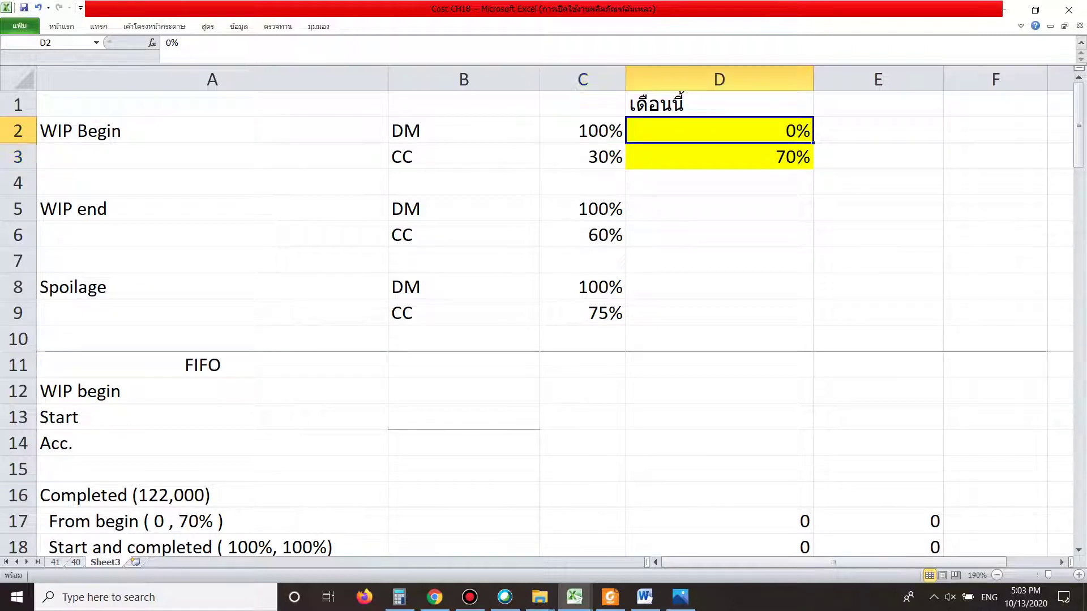
{"action": "left_click", "coordinate": [719, 156]}
{"action": "left_click", "coordinate": [719, 234]}
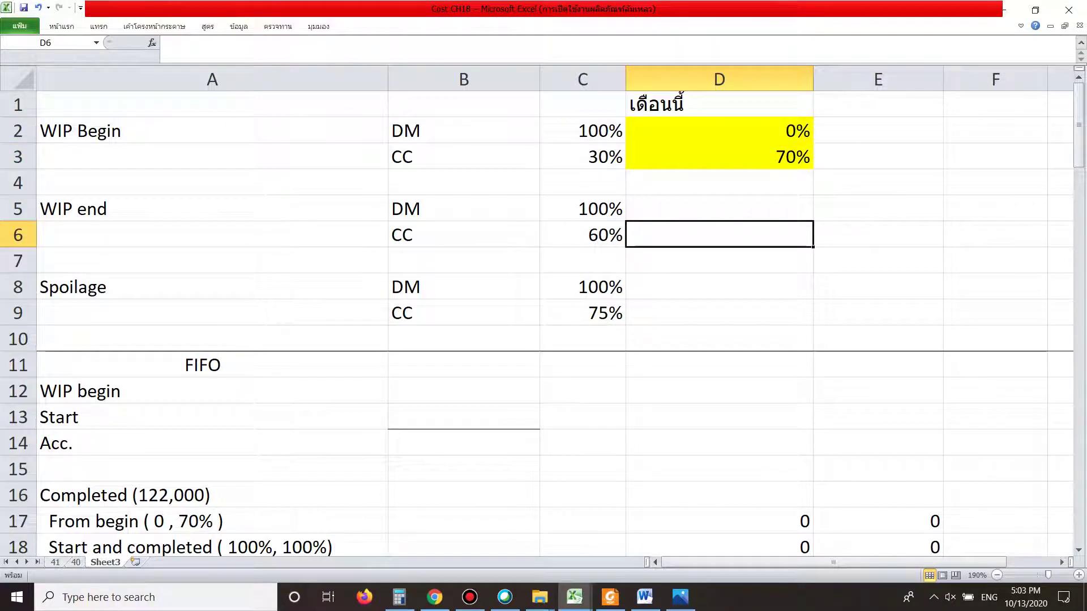
{"action": "scroll", "coordinate": [719, 235], "scroll_direction": "up", "scroll_amount": 1}
{"action": "left_click_drag", "start_coordinate": [843, 562], "coordinate": [795, 562]}
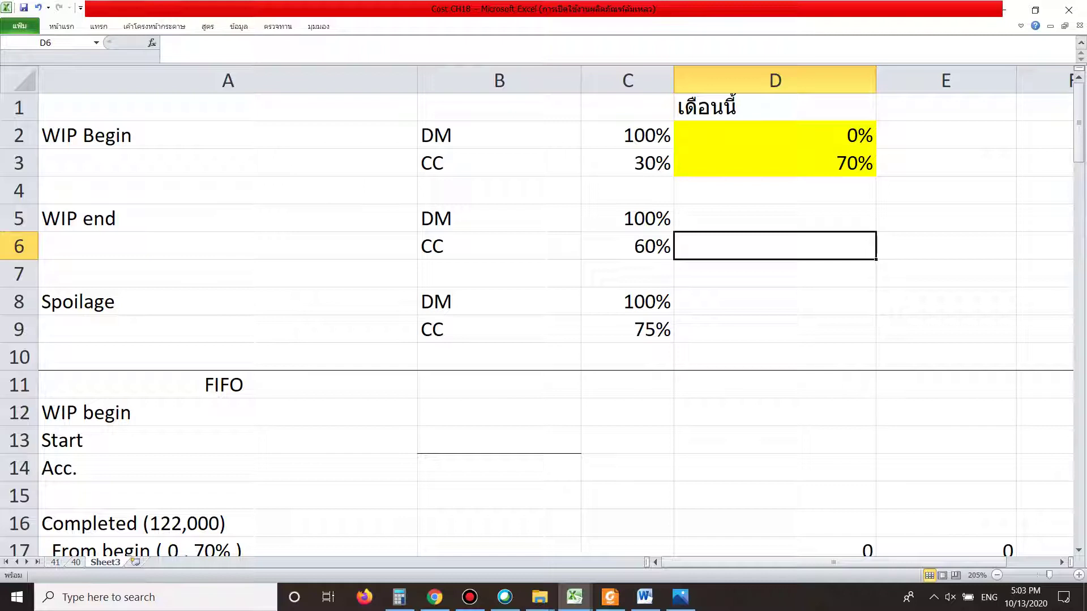
Step: Review the WIP end conversion cost percentage in C6 and the FIFO section heading in A11
{"action": "mouse_move", "coordinate": [608, 9]}
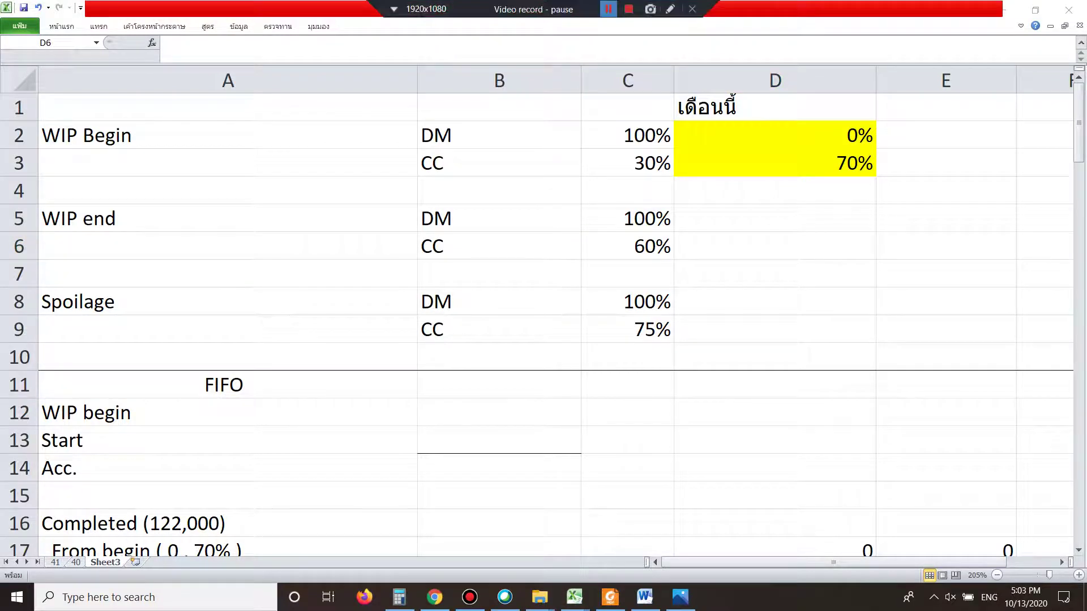
{"action": "left_click", "coordinate": [627, 247]}
{"action": "left_click", "coordinate": [627, 356]}
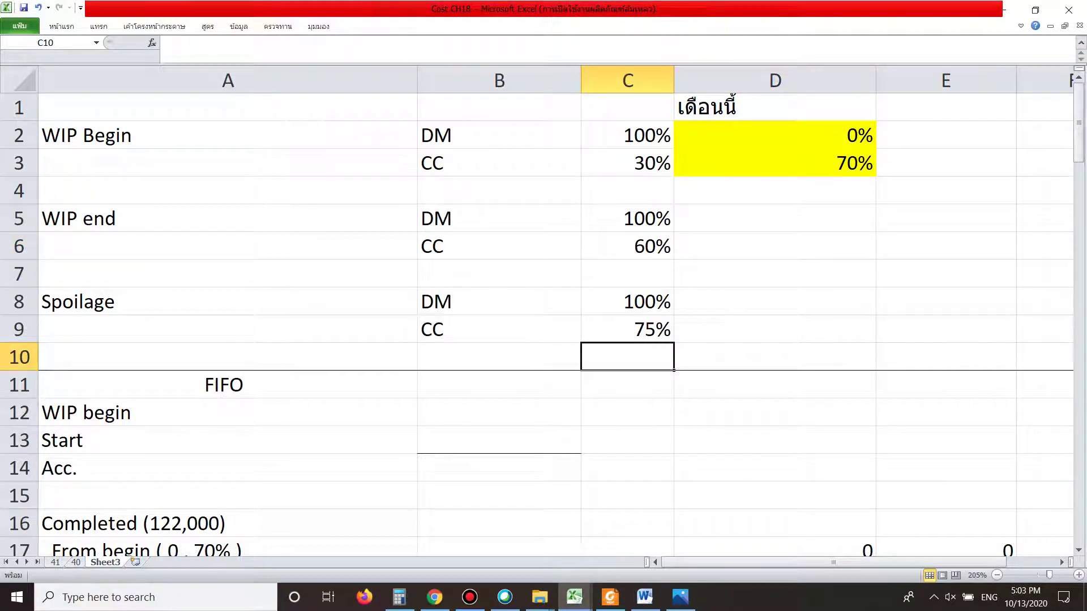
{"action": "left_click", "coordinate": [227, 384]}
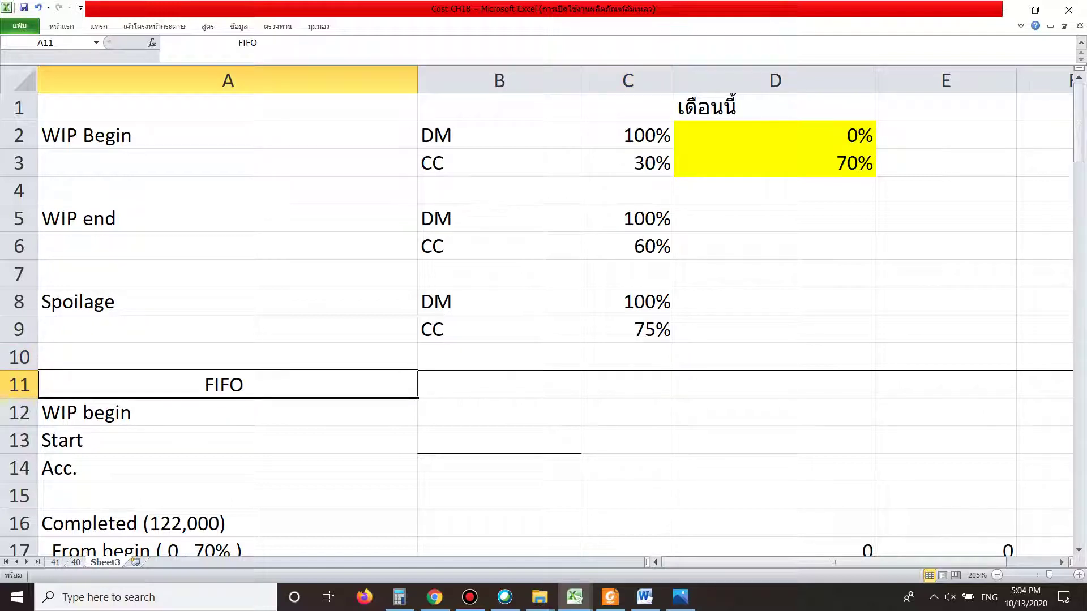
Step: Enter the problem's 22,000 beginning WIP units in B12 and 148,000 started units in B13 of the FIFO section
{"action": "left_click", "coordinate": [680, 597]}
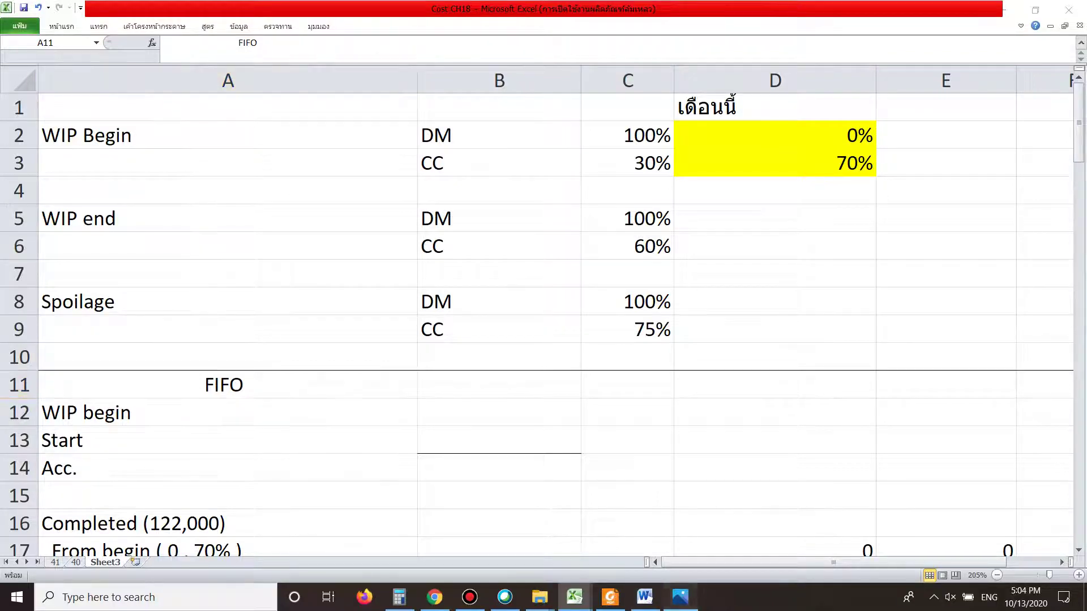
{"action": "key", "text": "alt+Tab"}
{"action": "left_click", "coordinate": [499, 412]}
{"action": "type", "text": "22,000"}
{"action": "key", "text": "Return"}
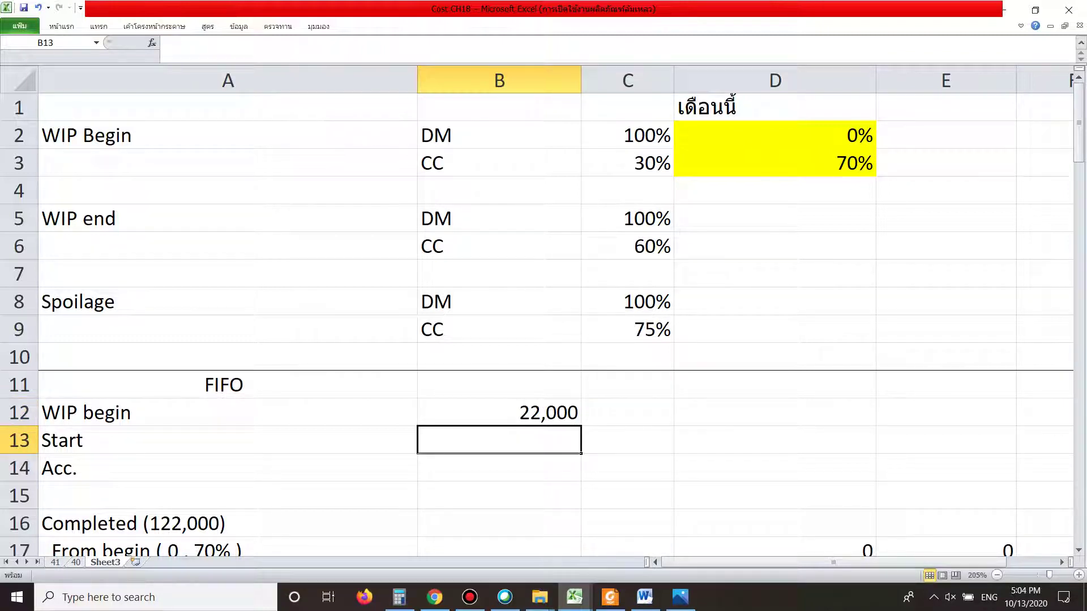
{"action": "type", "text": "148000"}
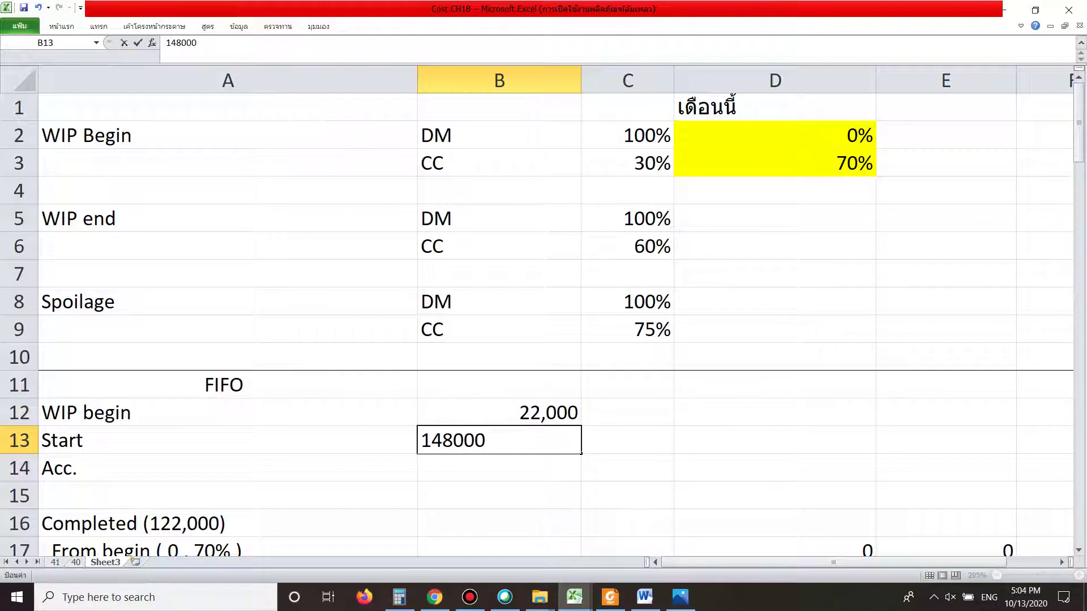
{"action": "key", "text": "Return"}
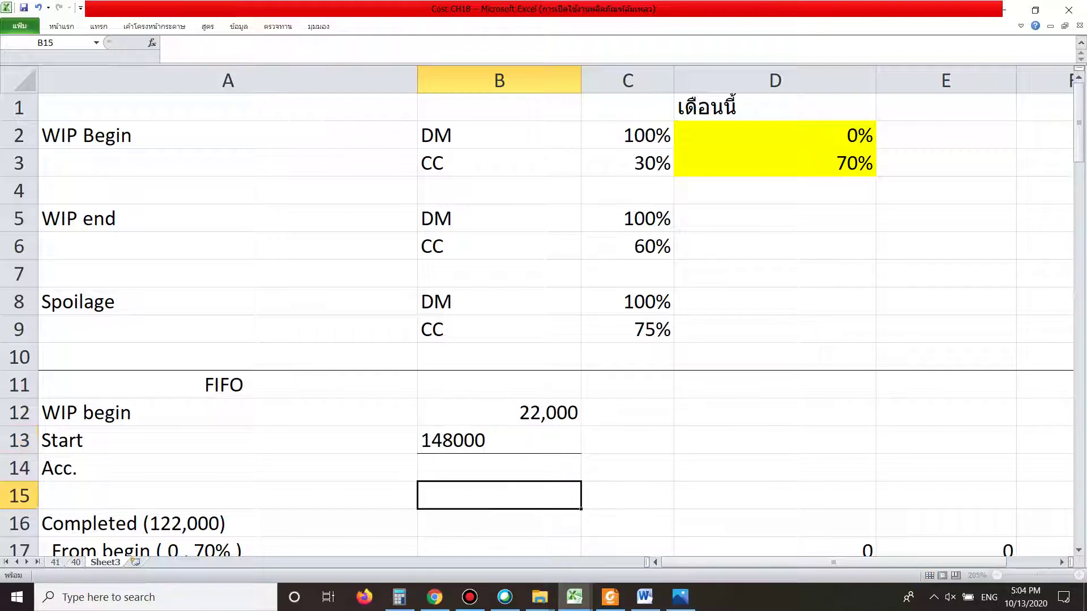
Step: Total the units to account for in B14 with =B12+B13
{"action": "type", "text": "=B12+B13"}
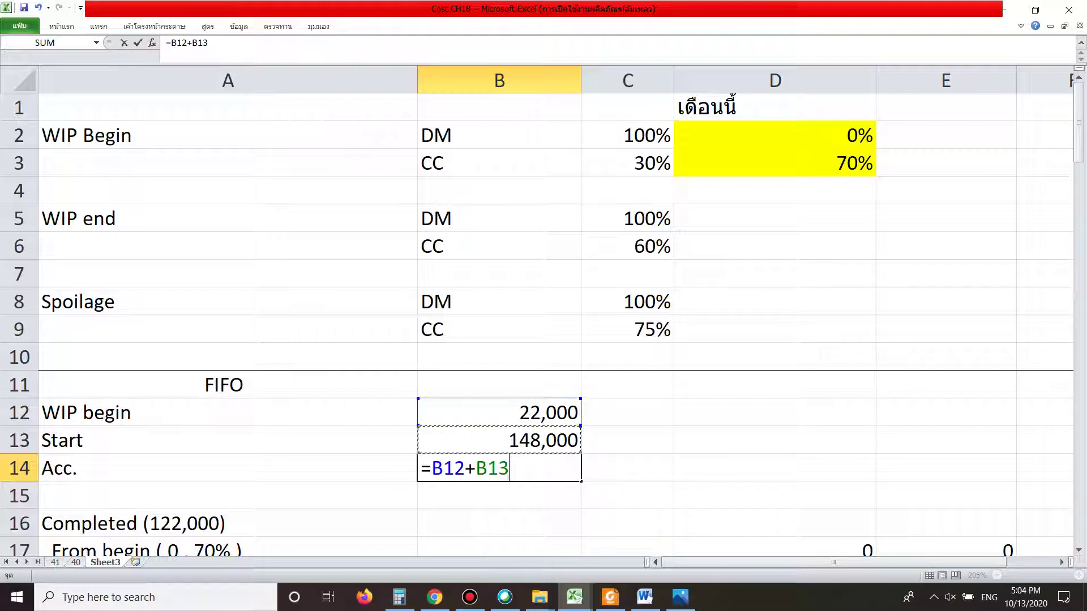
{"action": "key", "text": "Return"}
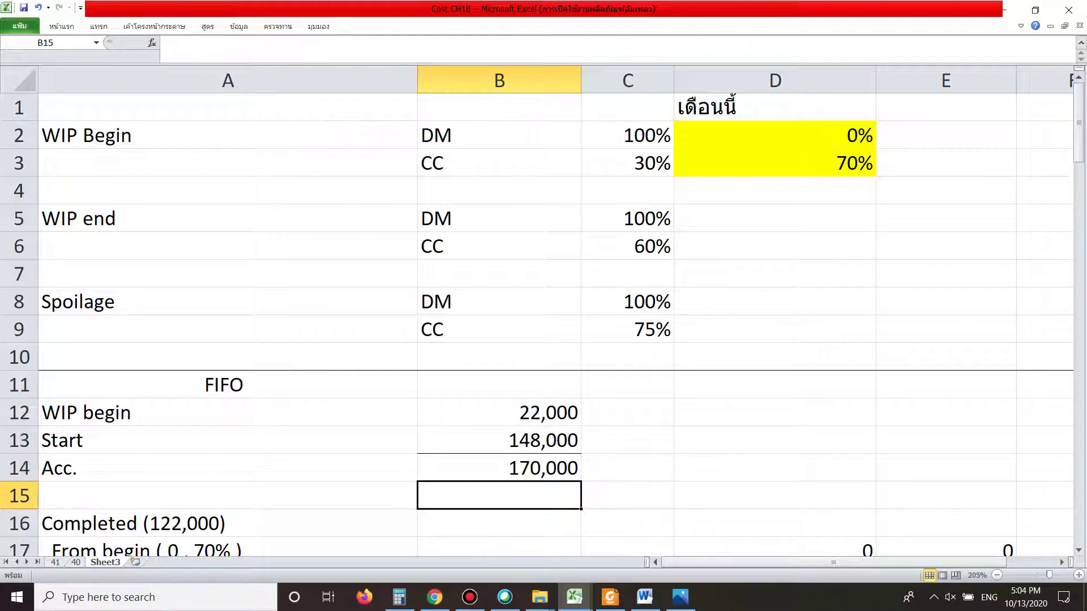
{"action": "left_click", "coordinate": [627, 440]}
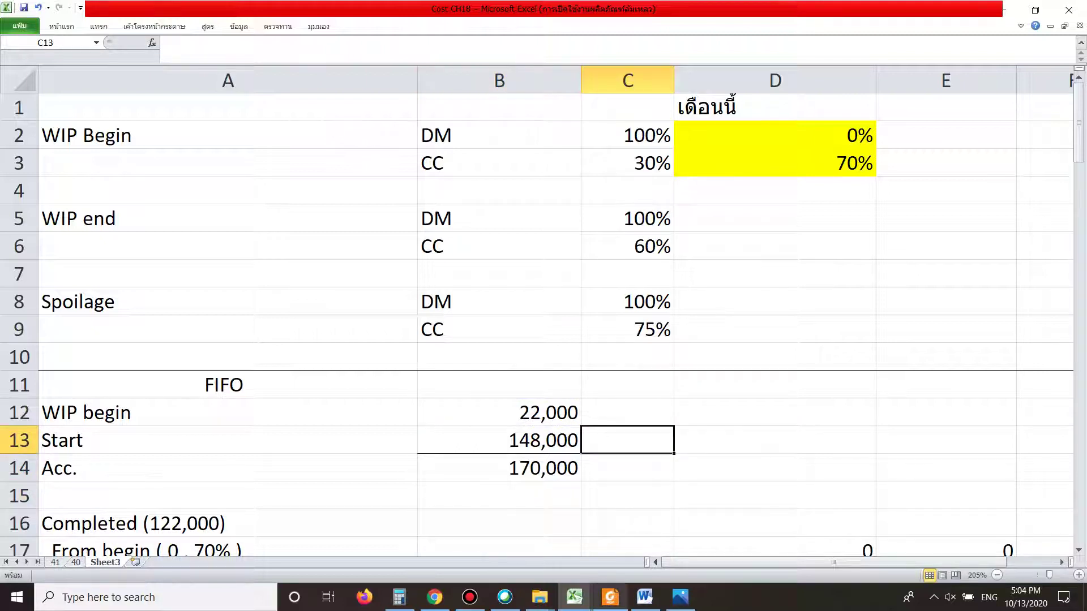
Step: Switch to the problem image in Photos and read the completed, spoiled and ending work-in-process units
{"action": "left_click", "coordinate": [681, 597]}
{"action": "scroll", "coordinate": [544, 306], "scroll_direction": "down", "scroll_amount": 5}
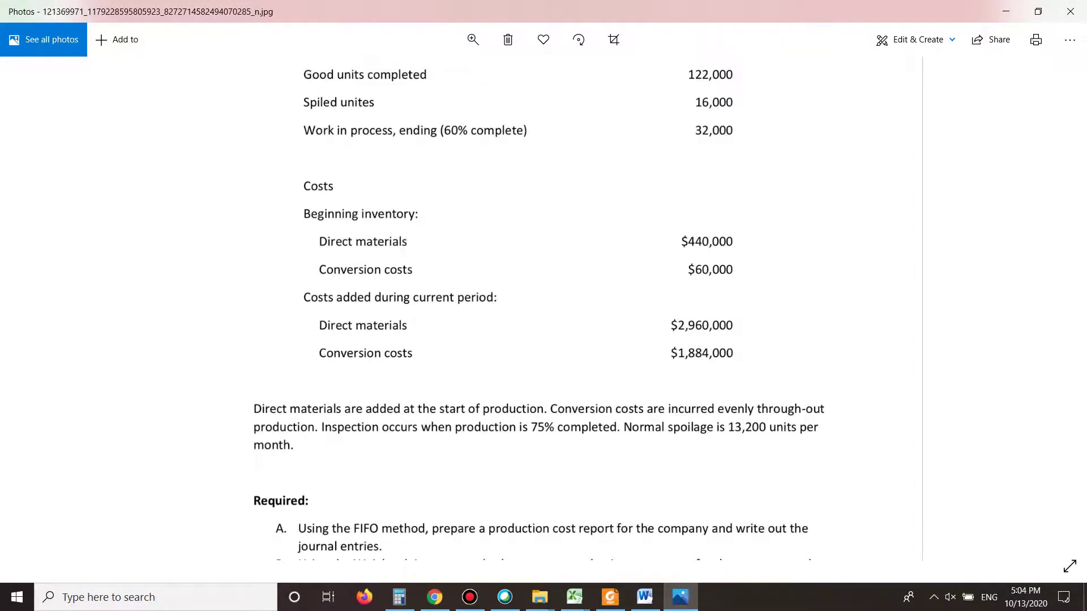
{"action": "scroll", "coordinate": [544, 306], "scroll_direction": "up", "scroll_amount": 3}
{"action": "scroll", "coordinate": [543, 305], "scroll_direction": "down", "scroll_amount": 2}
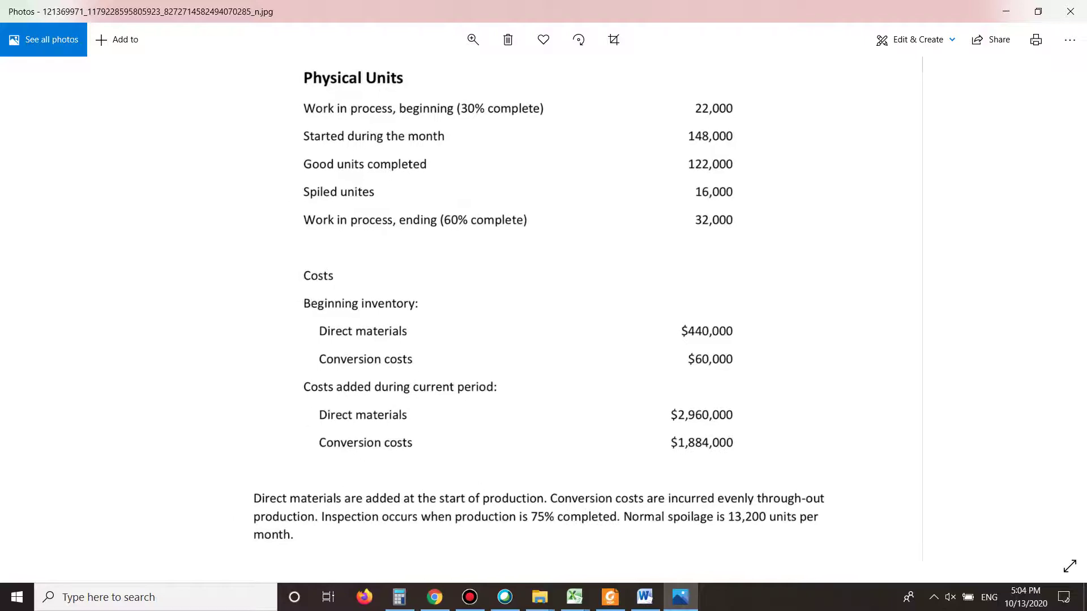
Step: Return to the Cost CH18 workbook and review the units to account for in B14 and the completed-unit labels in A16:A18
{"action": "left_click", "coordinate": [610, 597]}
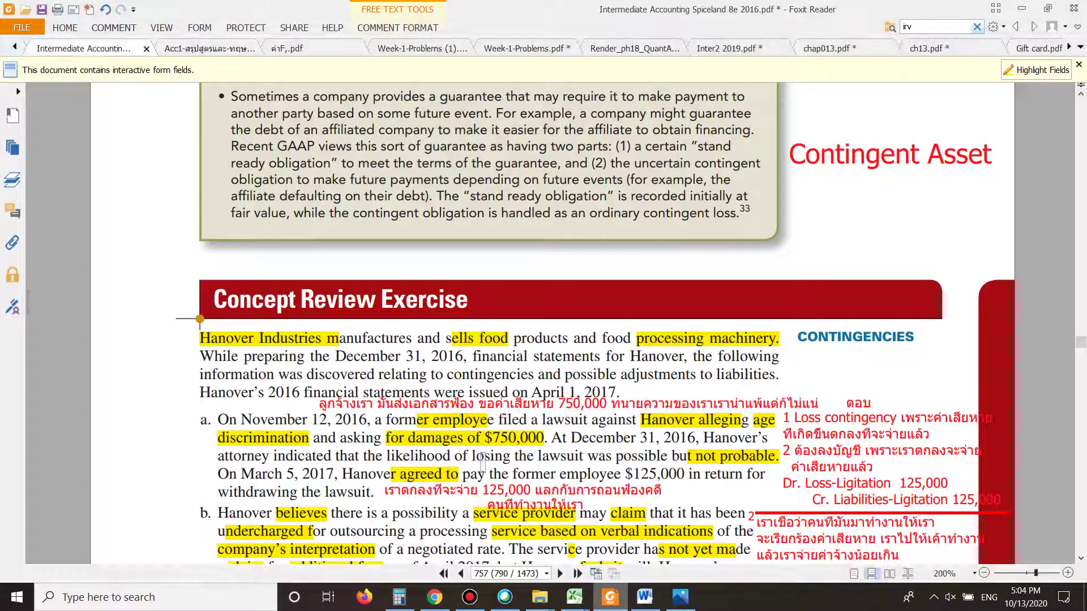
{"action": "key", "text": "alt+Tab"}
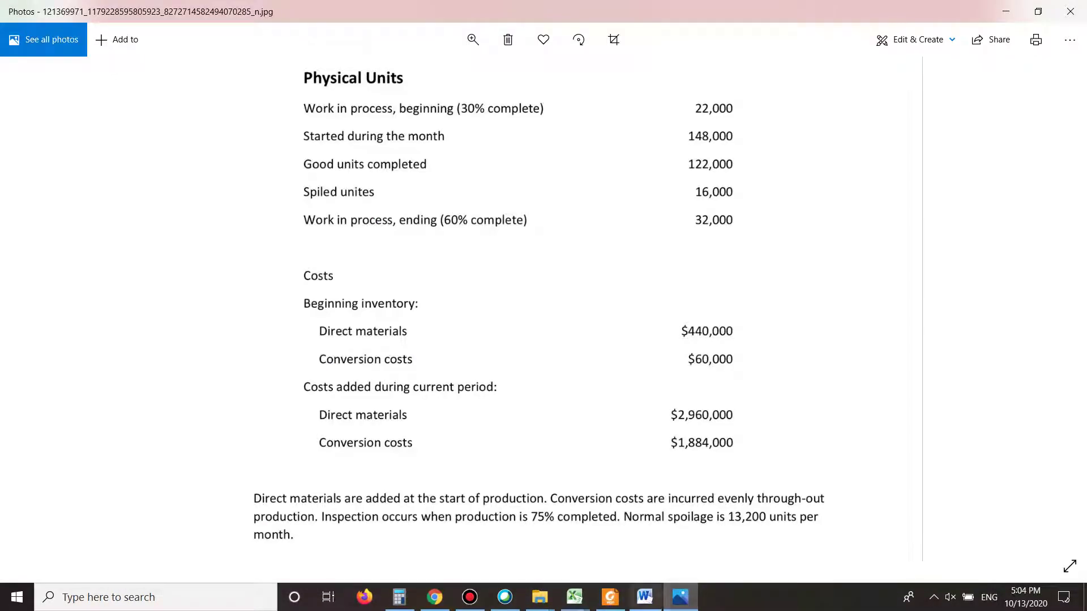
{"action": "key", "text": "alt+Tab"}
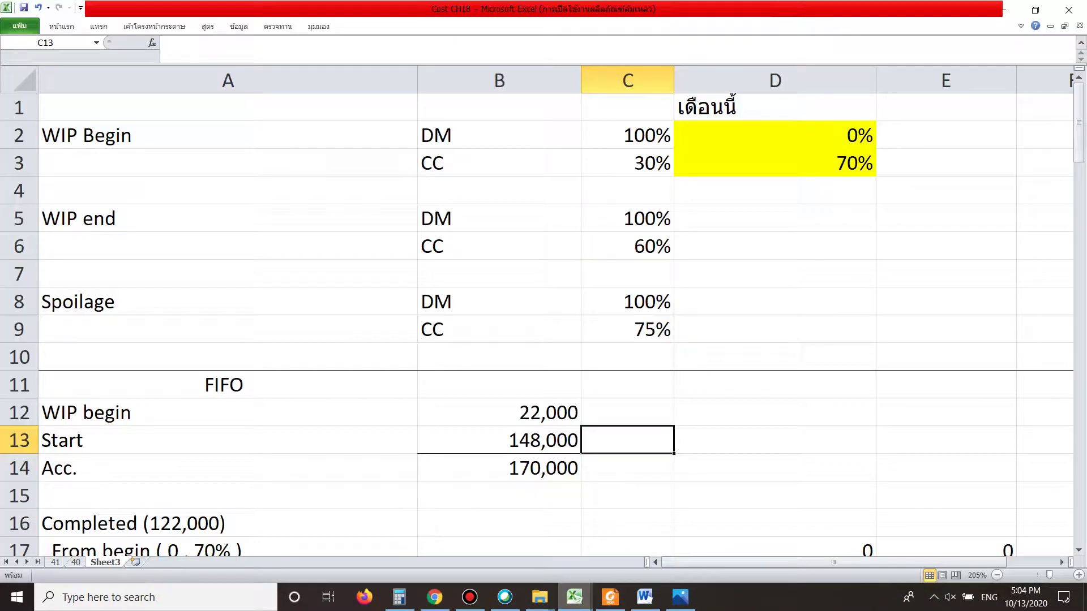
{"action": "left_click", "coordinate": [499, 468]}
{"action": "scroll", "coordinate": [498, 468], "scroll_direction": "down", "scroll_amount": 2}
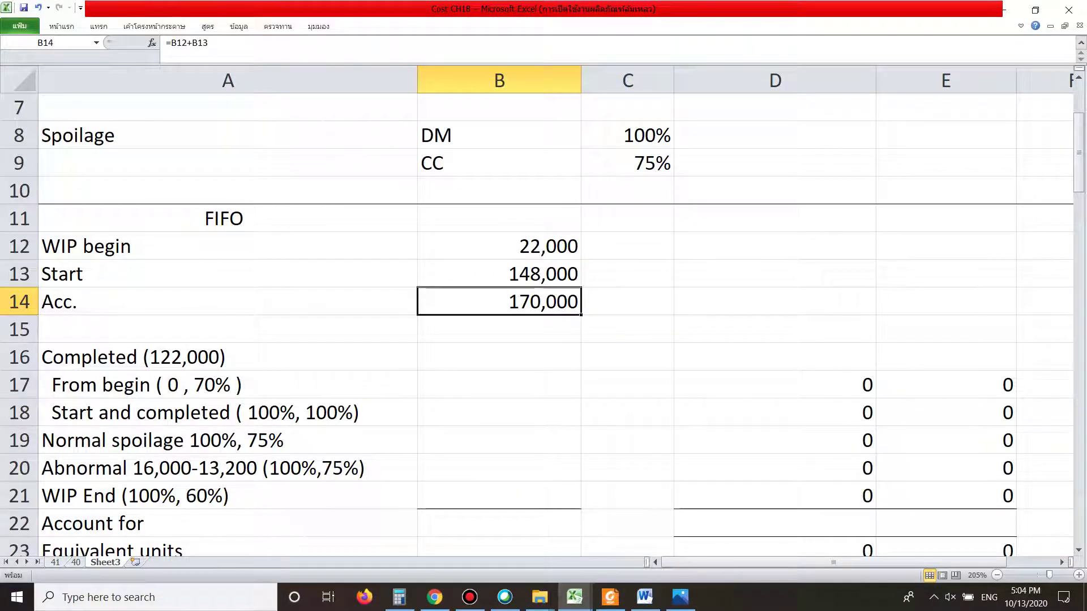
{"action": "double_click", "coordinate": [172, 357]}
{"action": "mouse_move", "coordinate": [226, 357]}
{"action": "left_mouse_down"}
{"action": "mouse_move", "coordinate": [97, 357]}
{"action": "mouse_move", "coordinate": [226, 357]}
{"action": "left_mouse_up"}
{"action": "left_click", "coordinate": [228, 413]}
{"action": "left_click", "coordinate": [227, 385]}
{"action": "left_click", "coordinate": [227, 357]}
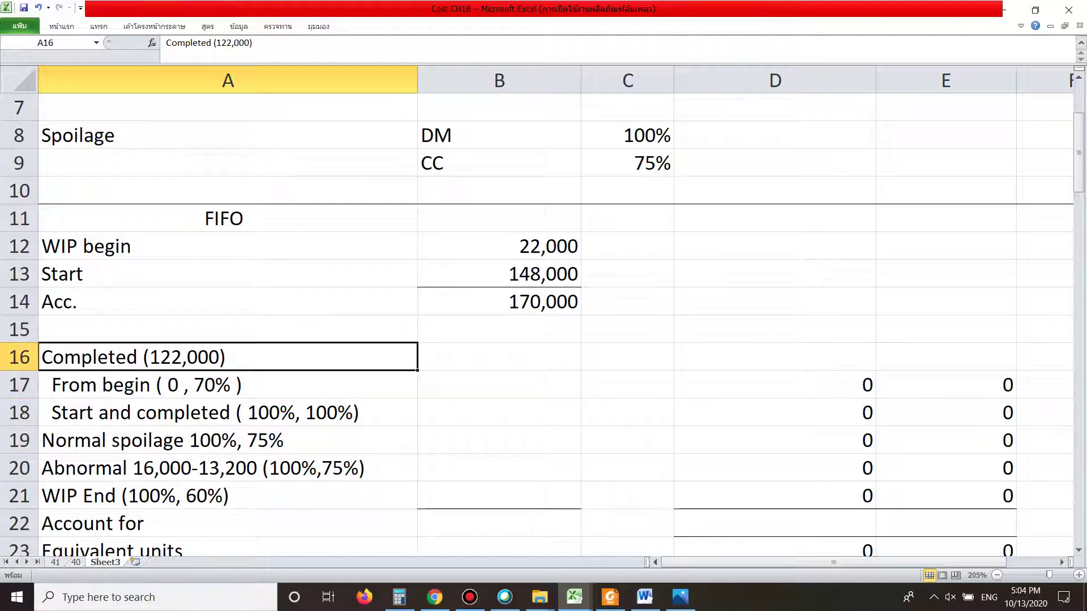
Step: Enter 22,000 units completed from beginning inventory in B17 and 100,000 started-and-completed units in B18
{"action": "left_click", "coordinate": [499, 385]}
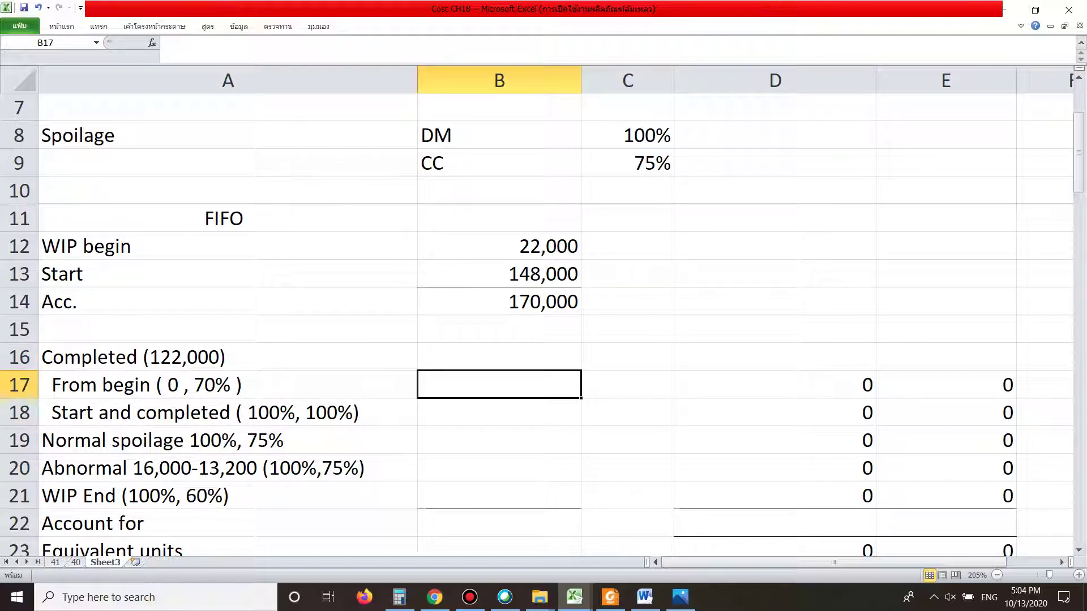
{"action": "type", "text": "22000"}
{"action": "left_click", "coordinate": [227, 384]}
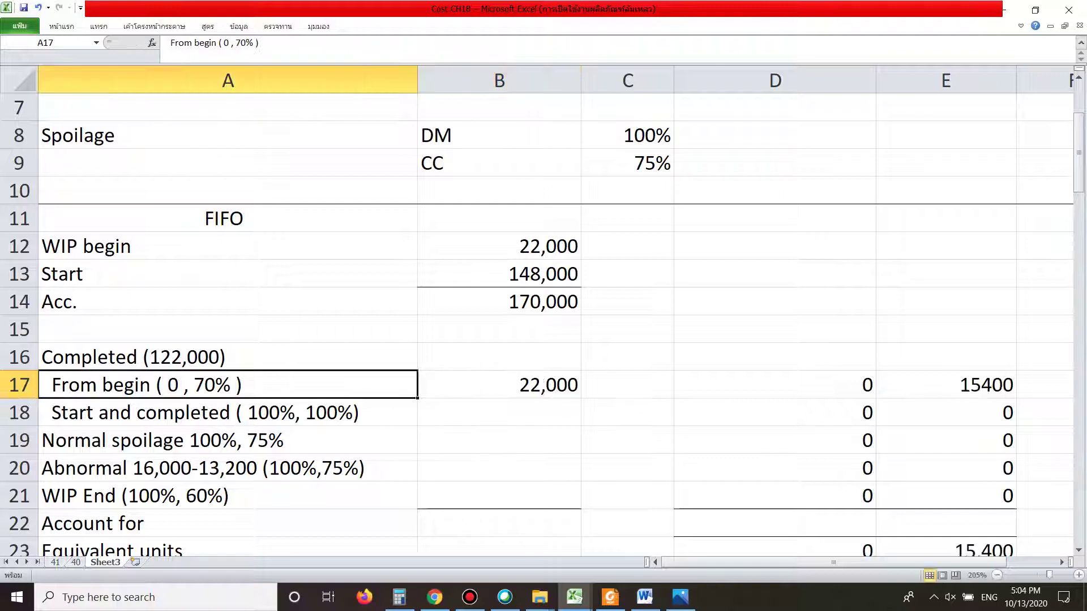
{"action": "left_click", "coordinate": [227, 413]}
{"action": "left_click", "coordinate": [499, 412]}
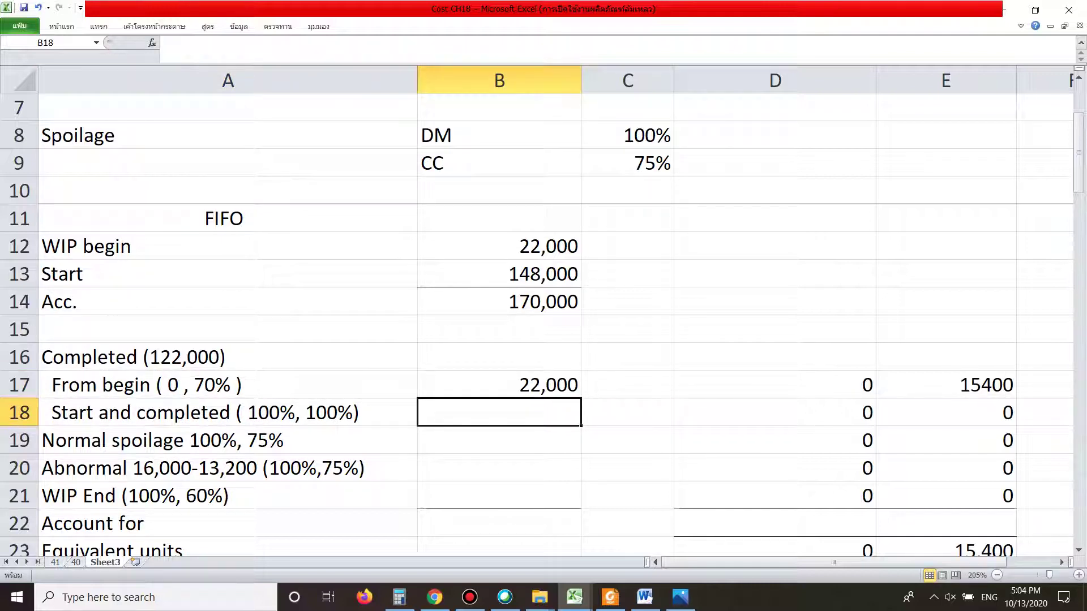
{"action": "type", "text": "100000"}
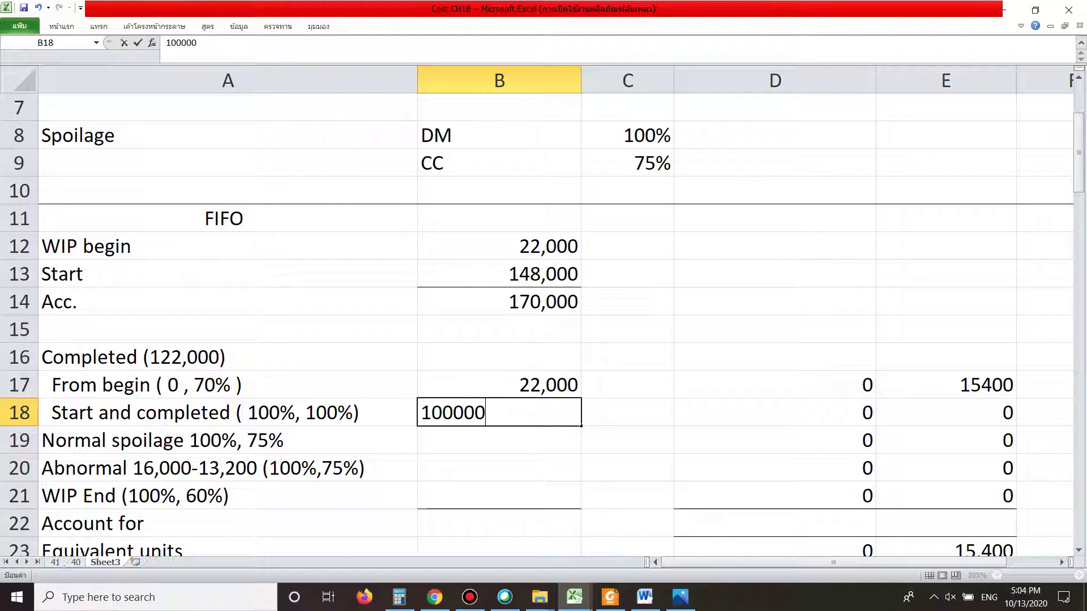
{"action": "left_click", "coordinate": [499, 469]}
{"action": "left_click", "coordinate": [499, 412]}
{"action": "left_click", "coordinate": [499, 385]}
{"action": "left_click", "coordinate": [498, 413]}
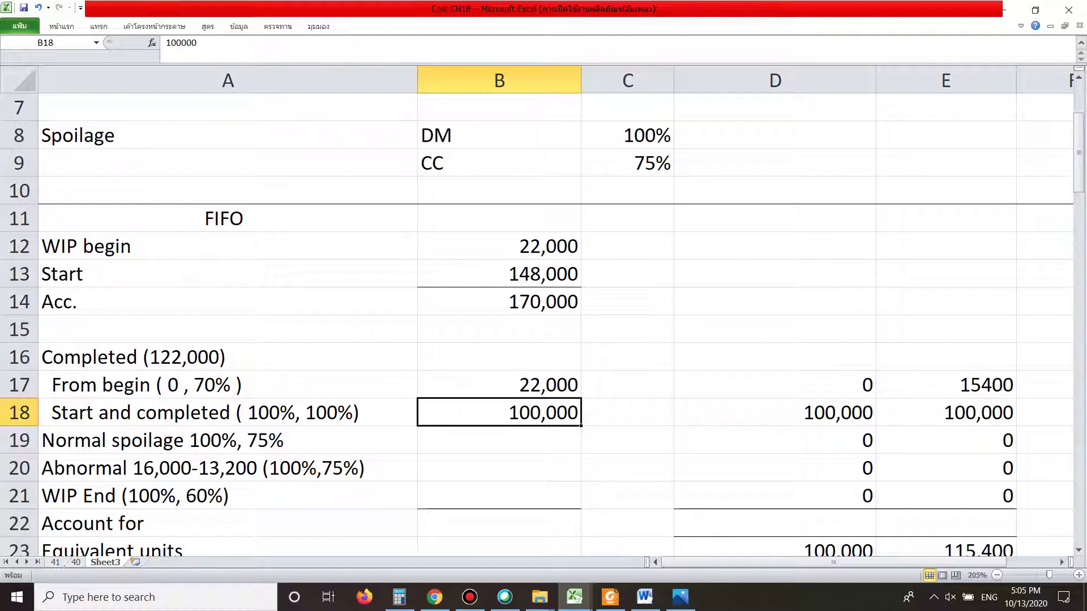
Step: Check the normal spoilage in the Photos problem image, then enter 13,200 in B19 of the Cost CH18 workbook
{"action": "left_click", "coordinate": [228, 440]}
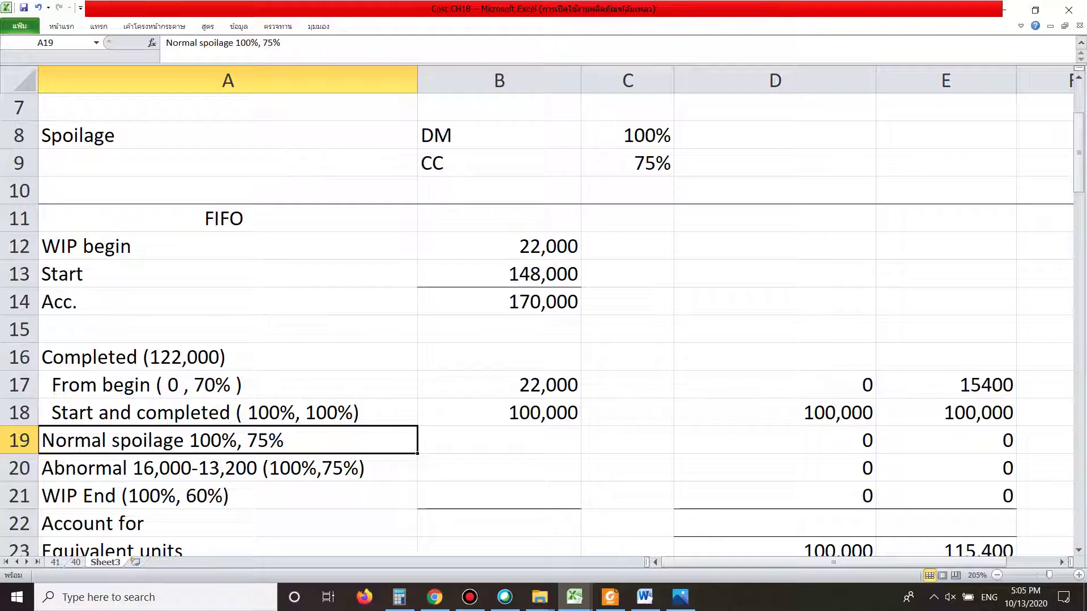
{"action": "left_click", "coordinate": [680, 597]}
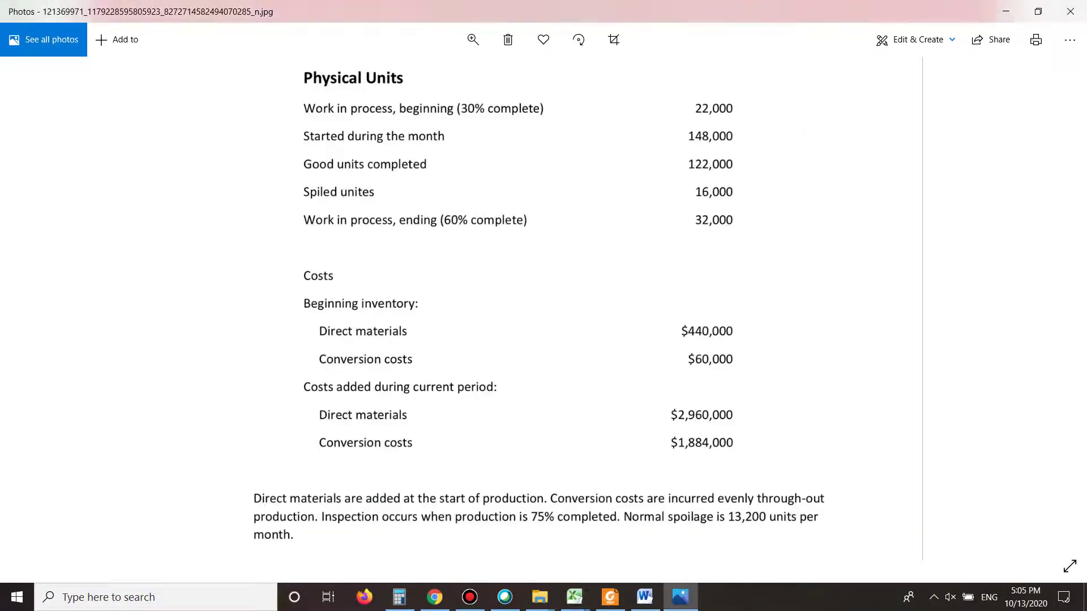
{"action": "scroll", "coordinate": [543, 309], "scroll_direction": "up", "scroll_amount": 2}
{"action": "scroll", "coordinate": [543, 308], "scroll_direction": "down", "scroll_amount": 2}
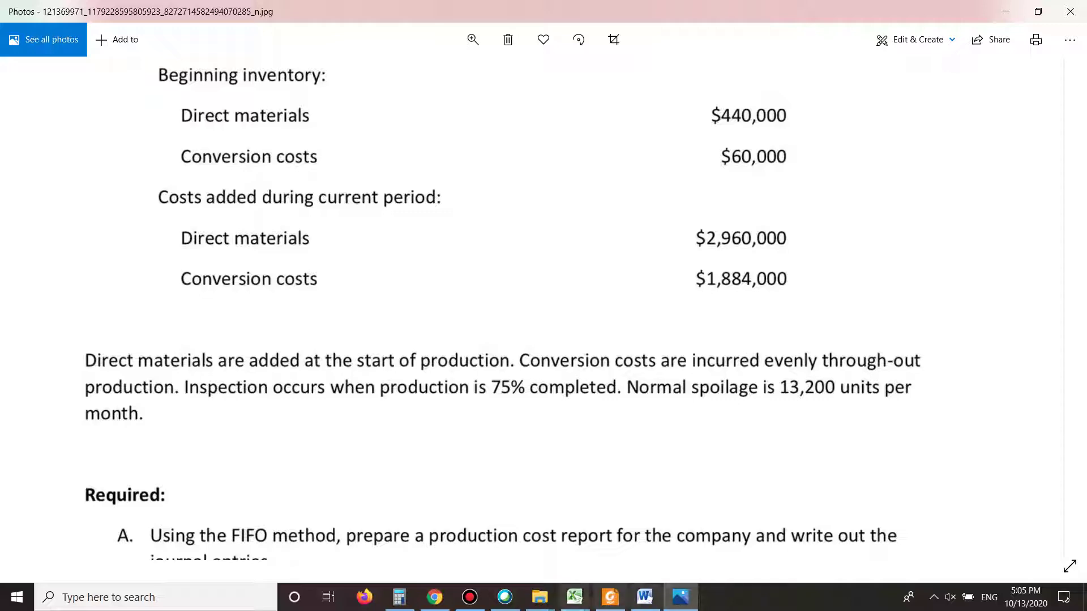
{"action": "left_click", "coordinate": [609, 597]}
{"action": "left_click", "coordinate": [610, 597]}
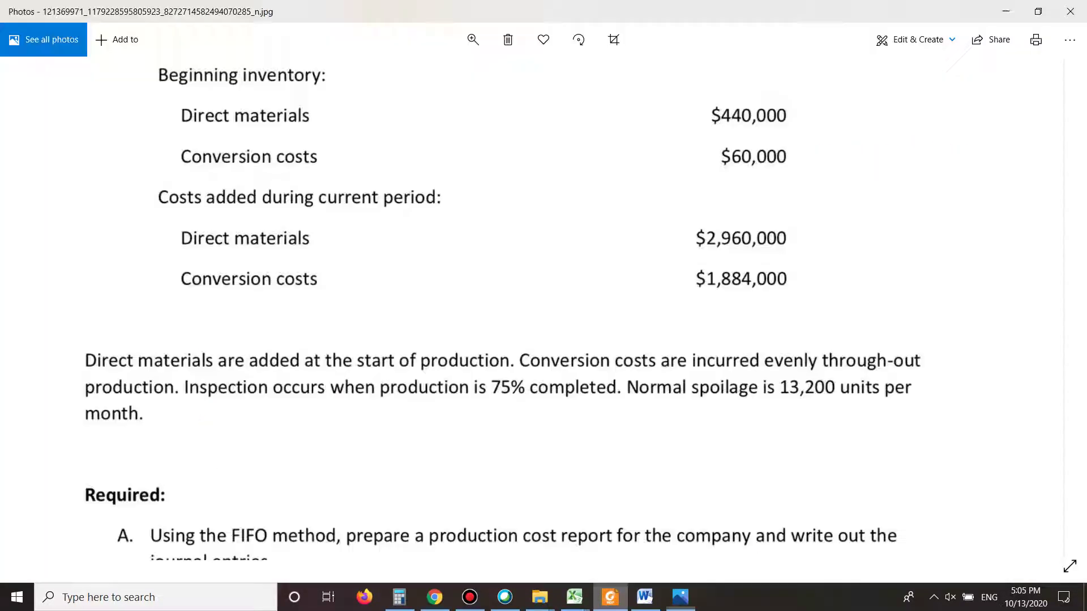
{"action": "left_click", "coordinate": [574, 597]}
{"action": "left_click", "coordinate": [958, 538]}
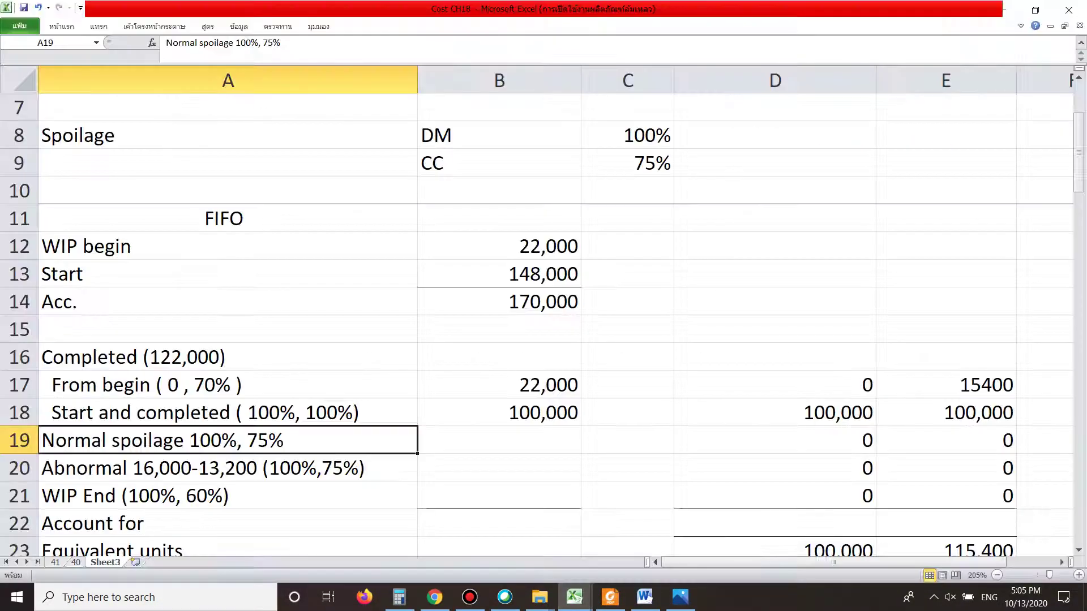
{"action": "left_click", "coordinate": [498, 440]}
{"action": "type", "text": "13200"}
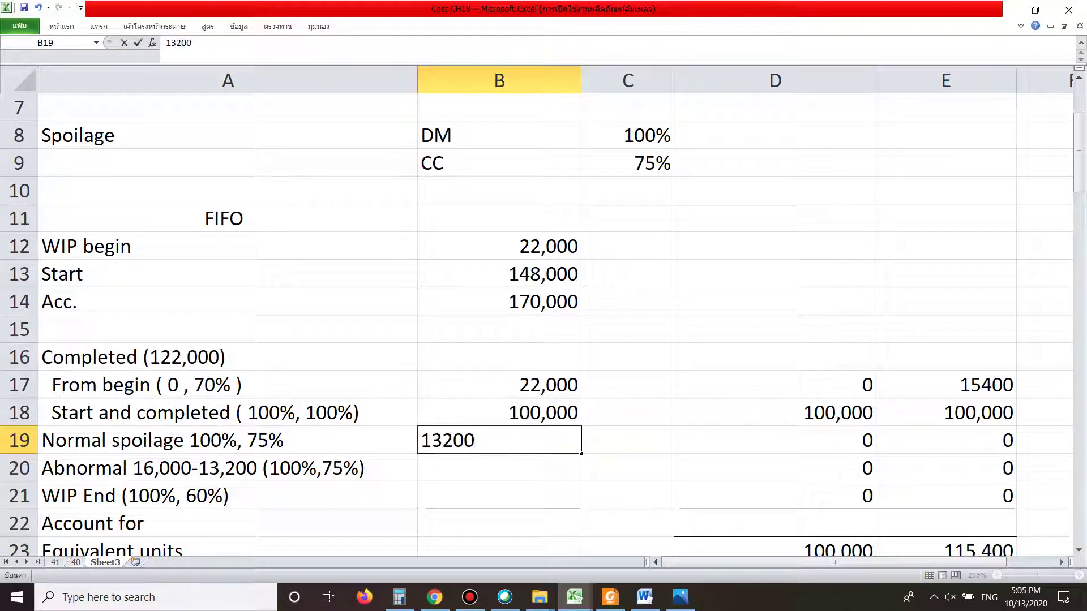
{"action": "left_click", "coordinate": [498, 357]}
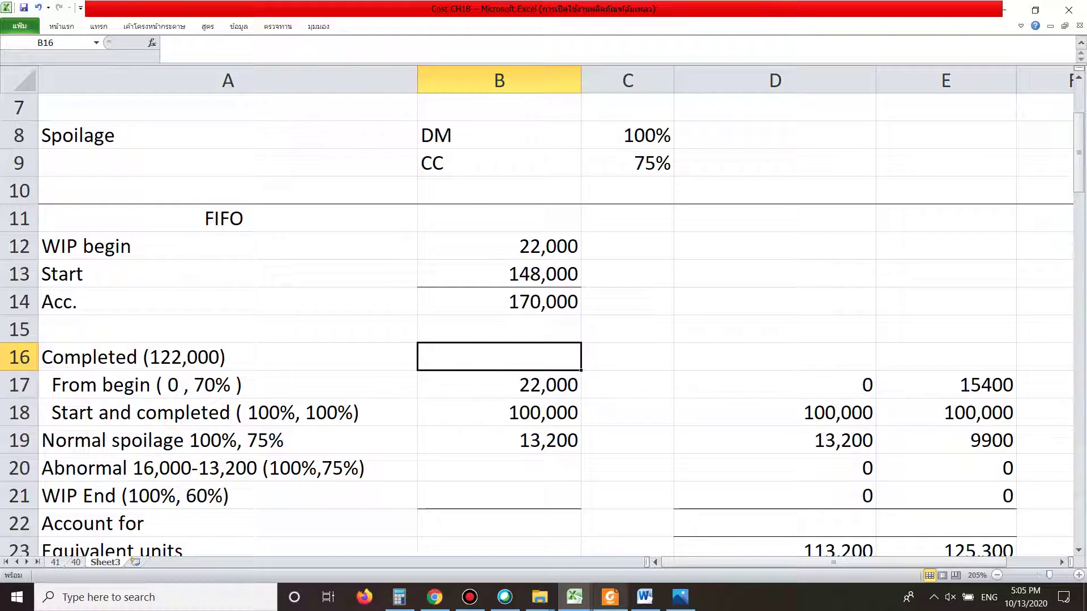
Step: Compare total and normal spoilage in the Photos problem image, then enter 2,800 abnormal spoiled units in B20 of Cost CH18
{"action": "left_click", "coordinate": [681, 598]}
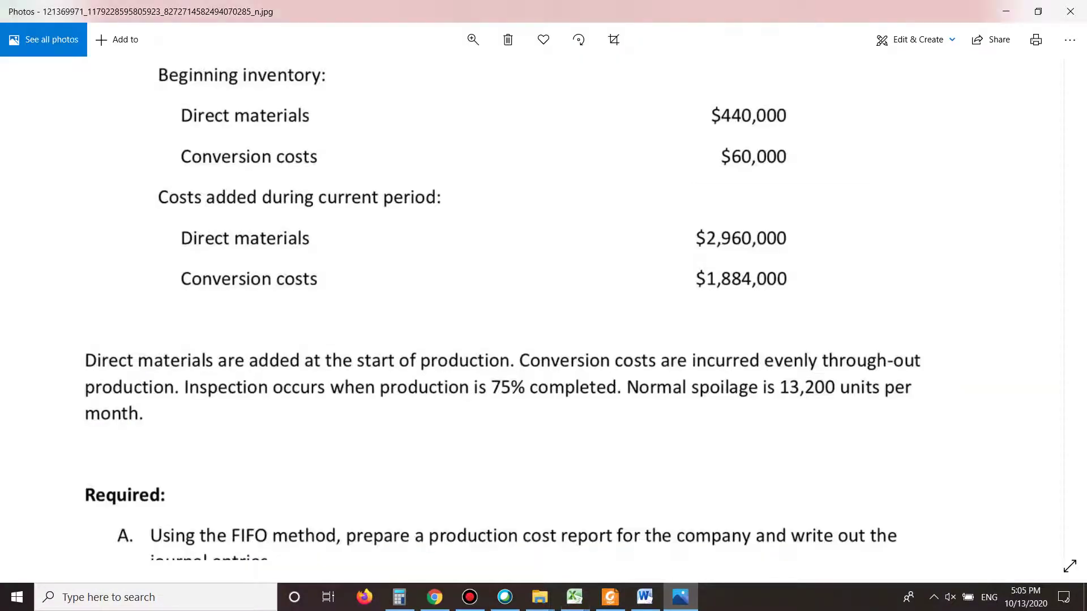
{"action": "scroll", "coordinate": [544, 311], "scroll_direction": "up", "scroll_amount": 5}
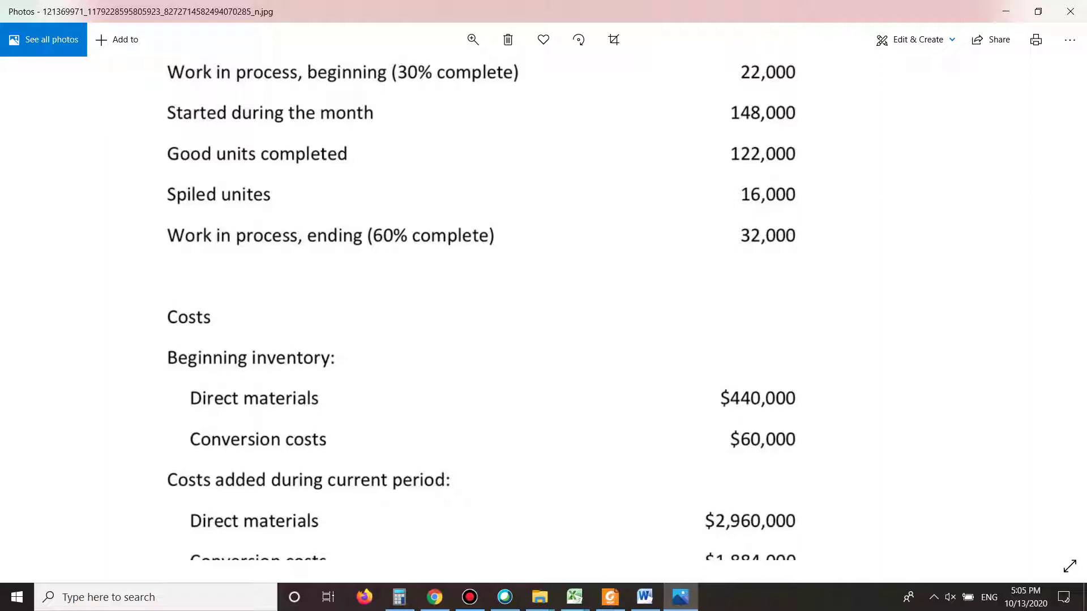
{"action": "scroll", "coordinate": [543, 306], "scroll_direction": "down", "scroll_amount": 5}
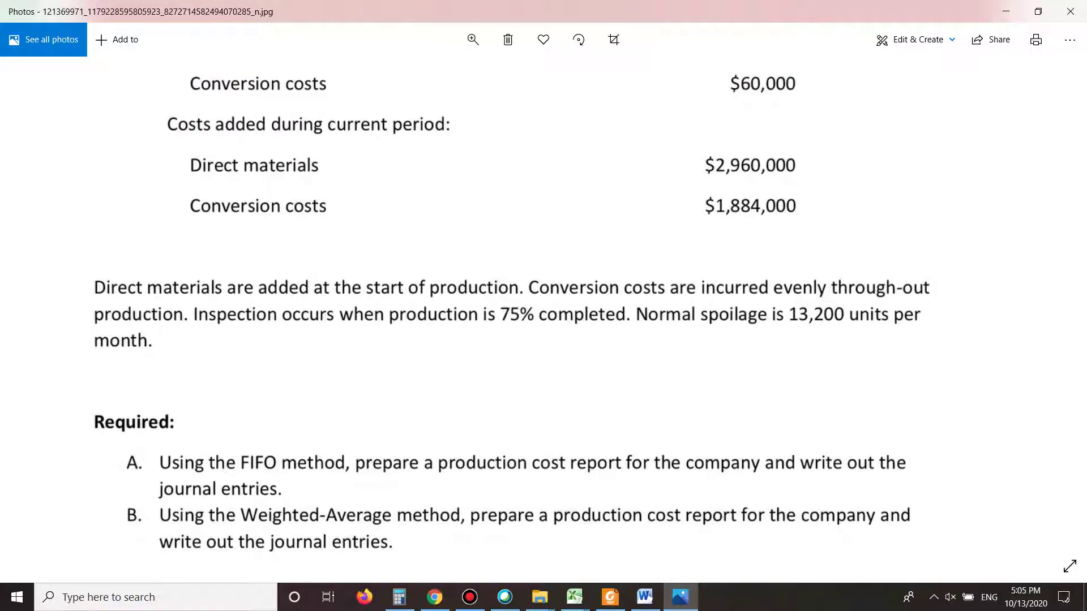
{"action": "mouse_move", "coordinate": [680, 597]}
{"action": "mouse_move", "coordinate": [574, 597]}
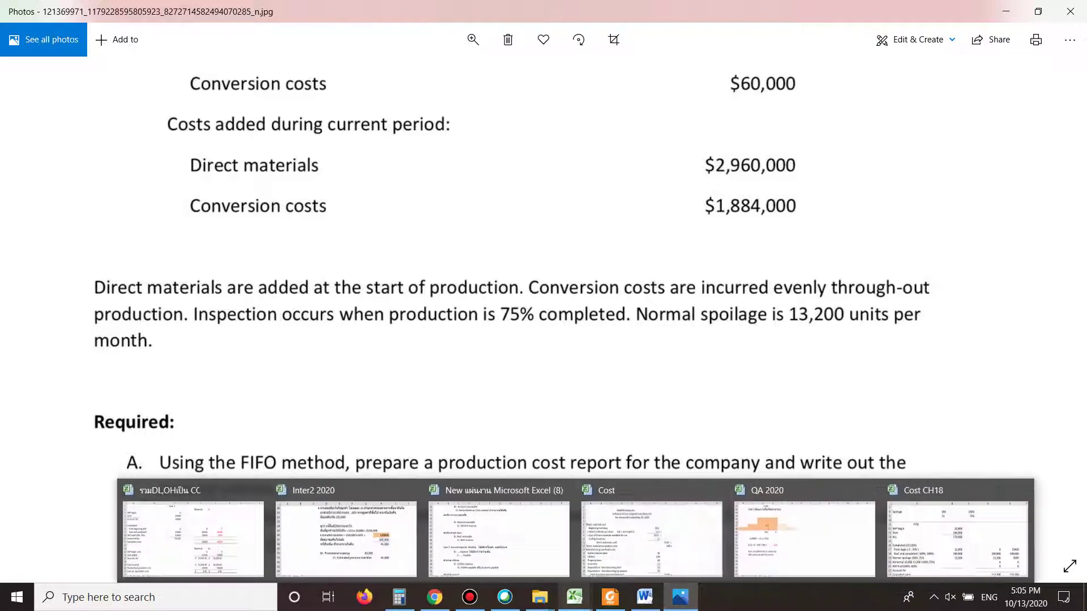
{"action": "left_click", "coordinate": [957, 538]}
{"action": "left_click", "coordinate": [499, 467]}
{"action": "type", "text": "2800"}
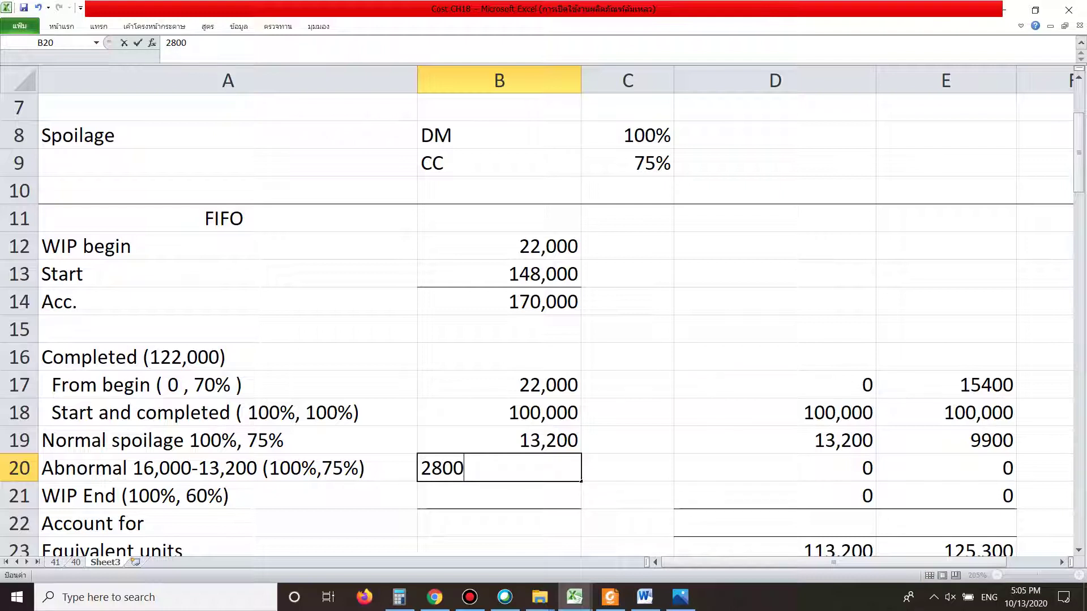
{"action": "left_click", "coordinate": [627, 384]}
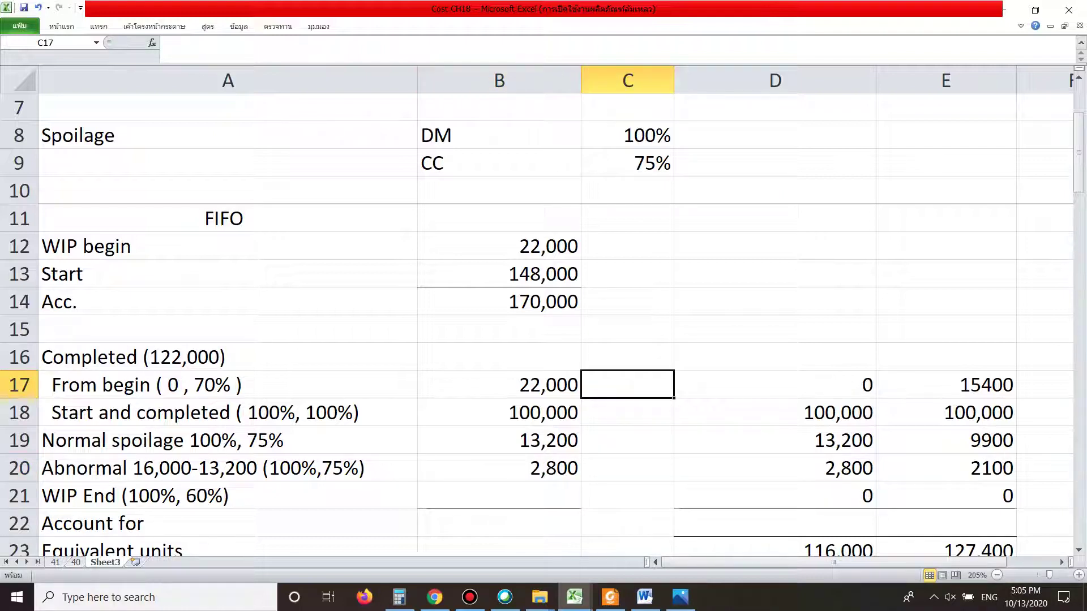
Step: Look up the ending work-in-process units in the Photos problem image and enter 32,000 in B21 of the Excel sheet
{"action": "left_click", "coordinate": [680, 597]}
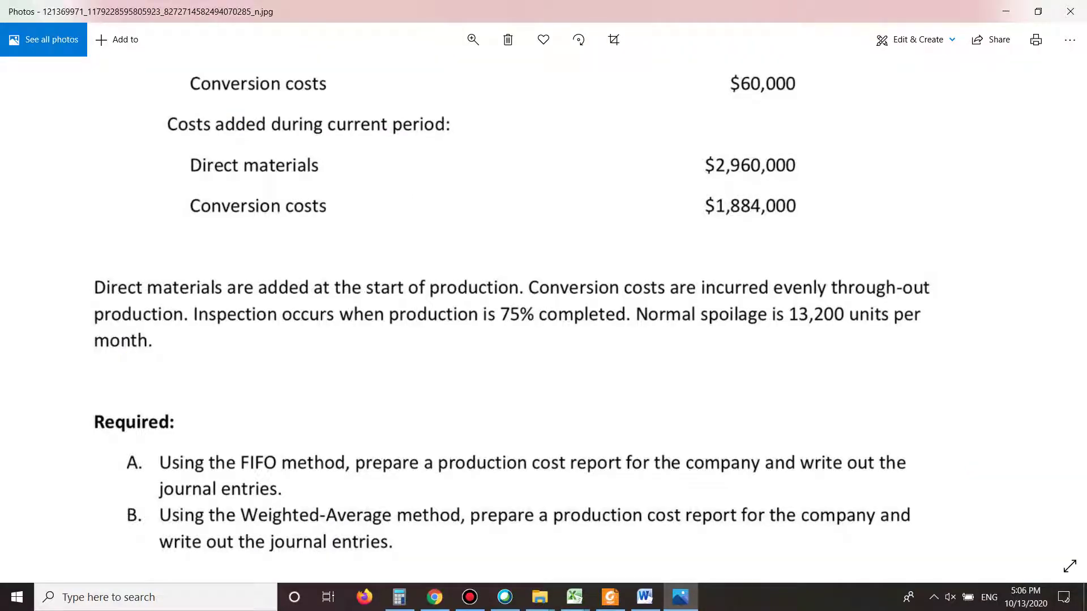
{"action": "scroll", "coordinate": [511, 314], "scroll_direction": "up", "scroll_amount": 5}
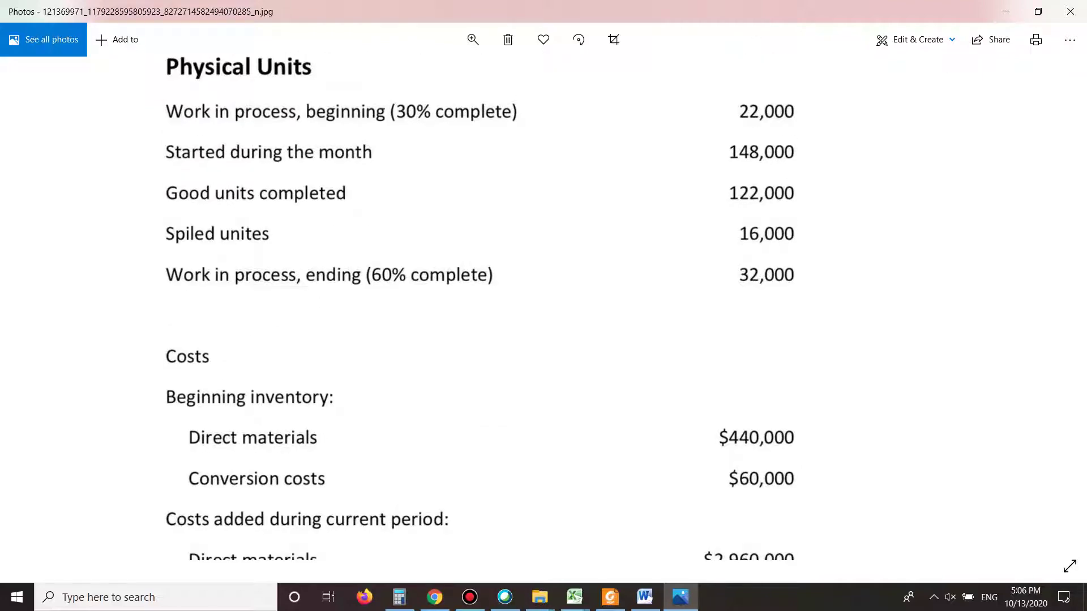
{"action": "left_click", "coordinate": [575, 597]}
{"action": "left_click", "coordinate": [499, 495]}
{"action": "type", "text": "32,000"}
{"action": "left_click", "coordinate": [775, 412]}
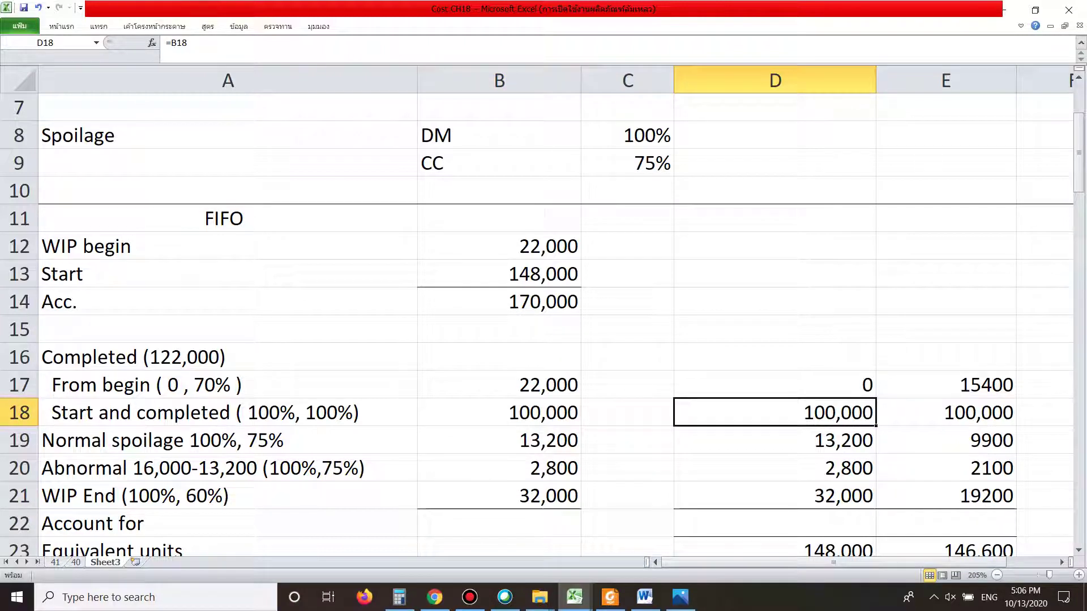
Step: Enter 170,000 as the total units accounted for in B22
{"action": "left_click", "coordinate": [499, 522]}
{"action": "type", "text": "170000"}
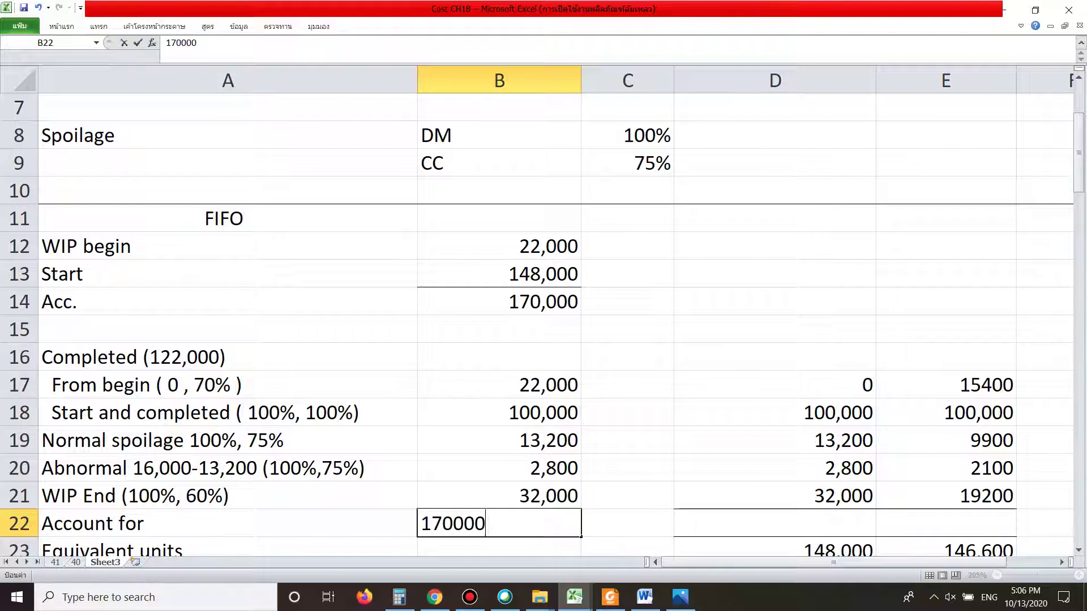
{"action": "left_click", "coordinate": [875, 524]}
{"action": "left_click", "coordinate": [628, 467]}
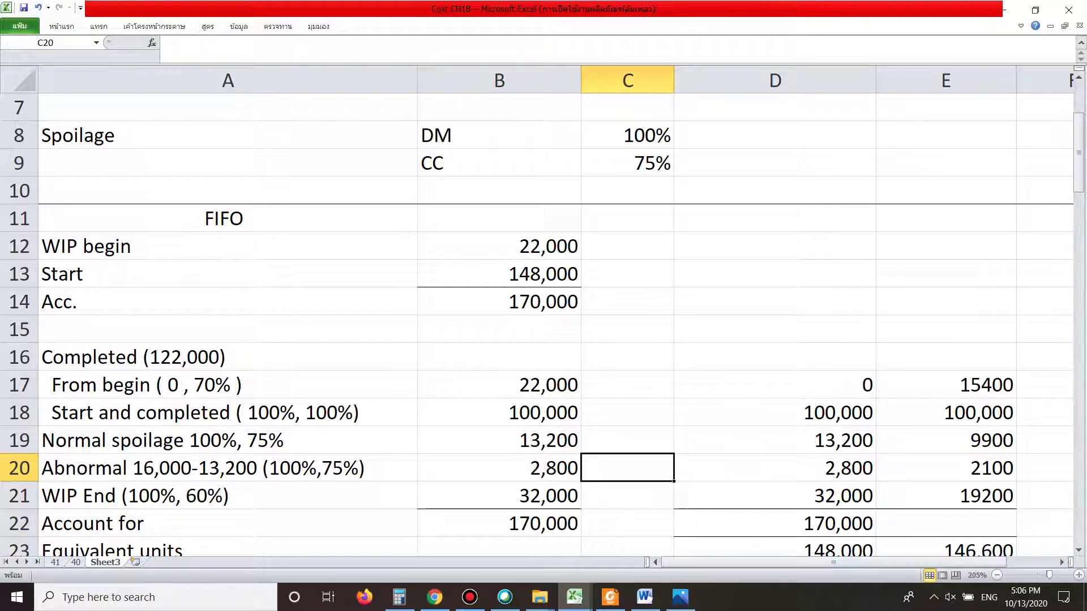
{"action": "left_click", "coordinate": [627, 412]}
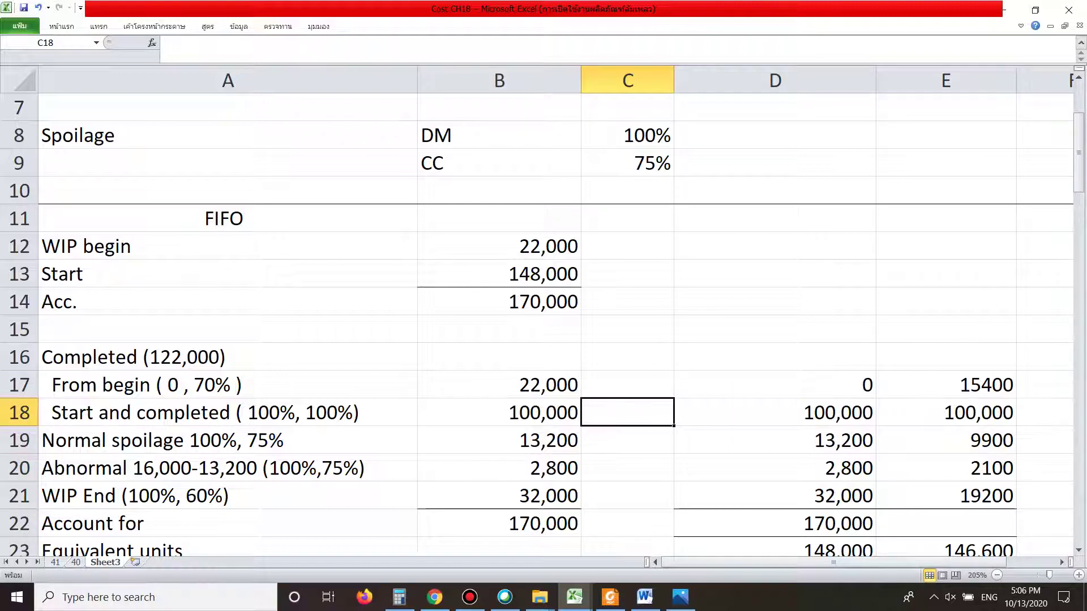
Step: Clear the =B22 formula from D22 in the direct materials column of the Account for row
{"action": "left_click", "coordinate": [774, 523]}
{"action": "scroll", "coordinate": [537, 324], "scroll_direction": "down", "scroll_amount": 1}
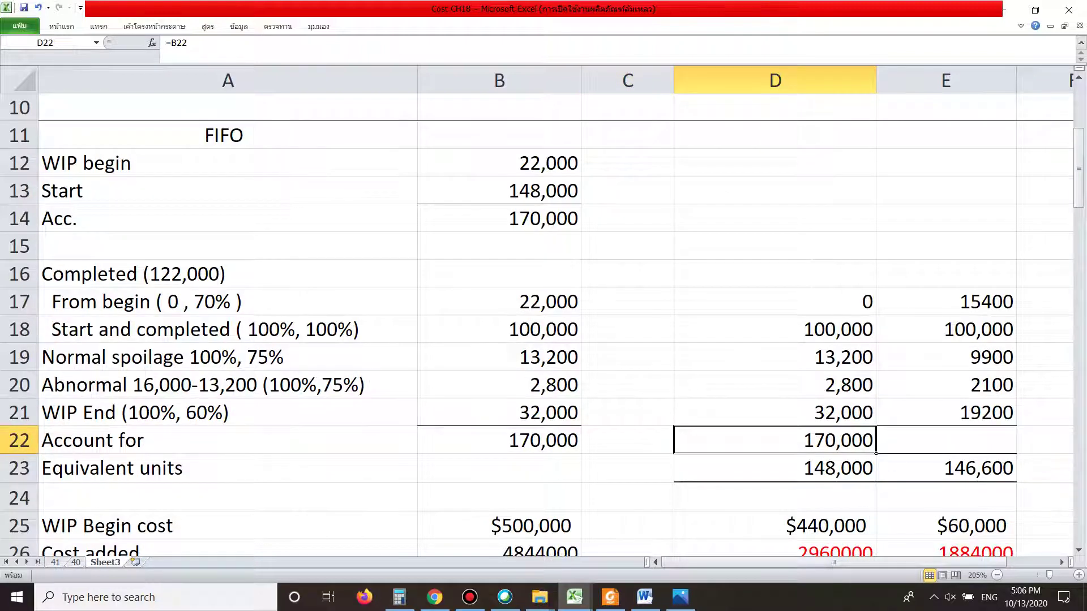
{"action": "key", "text": "Delete"}
{"action": "key", "text": "Down"}
{"action": "key", "text": "Down"}
{"action": "scroll", "coordinate": [543, 312], "scroll_direction": "up", "scroll_amount": 1}
{"action": "left_click", "coordinate": [945, 218]}
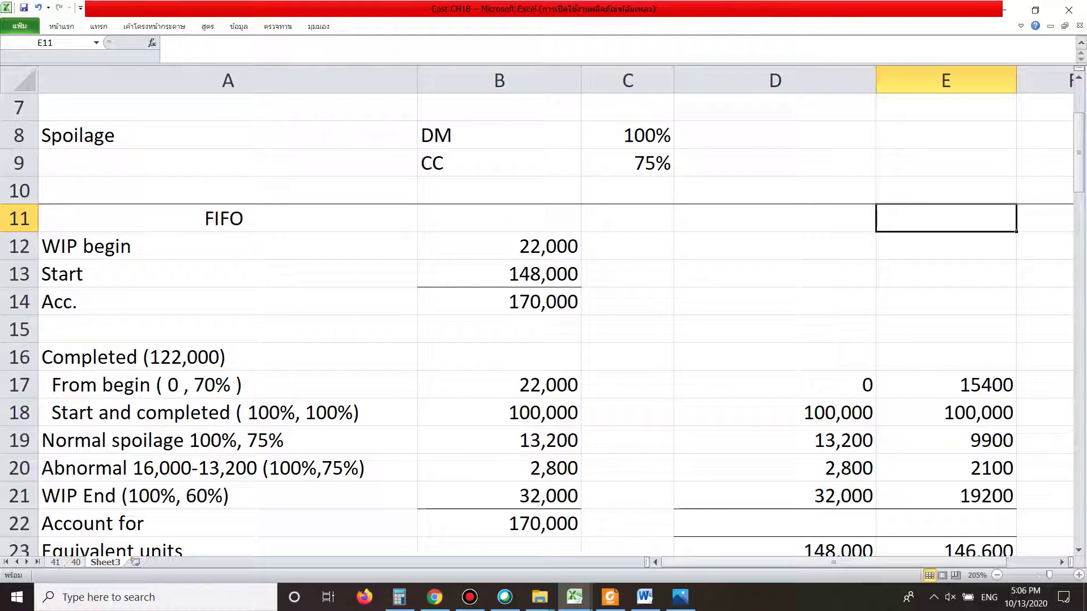
Step: Review the From begin label in A17 against the WIP Begin percentages in D2:D3 and the WIP end percentages in C5:C6
{"action": "left_click", "coordinate": [228, 385]}
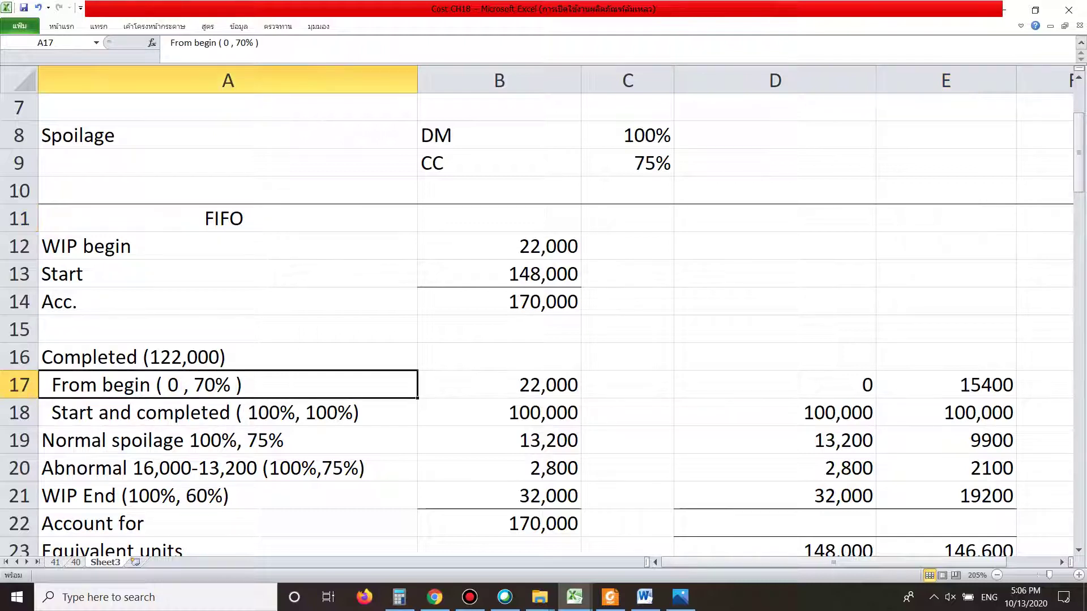
{"action": "scroll", "coordinate": [543, 323], "scroll_direction": "up", "scroll_amount": 2}
{"action": "left_click", "coordinate": [774, 134]}
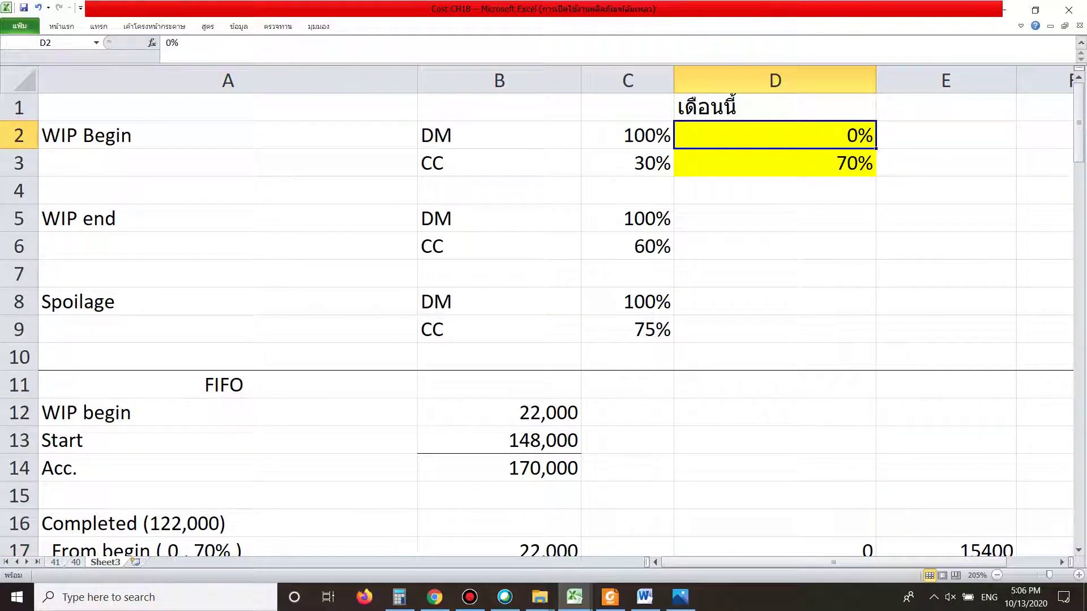
{"action": "left_click", "coordinate": [774, 163]}
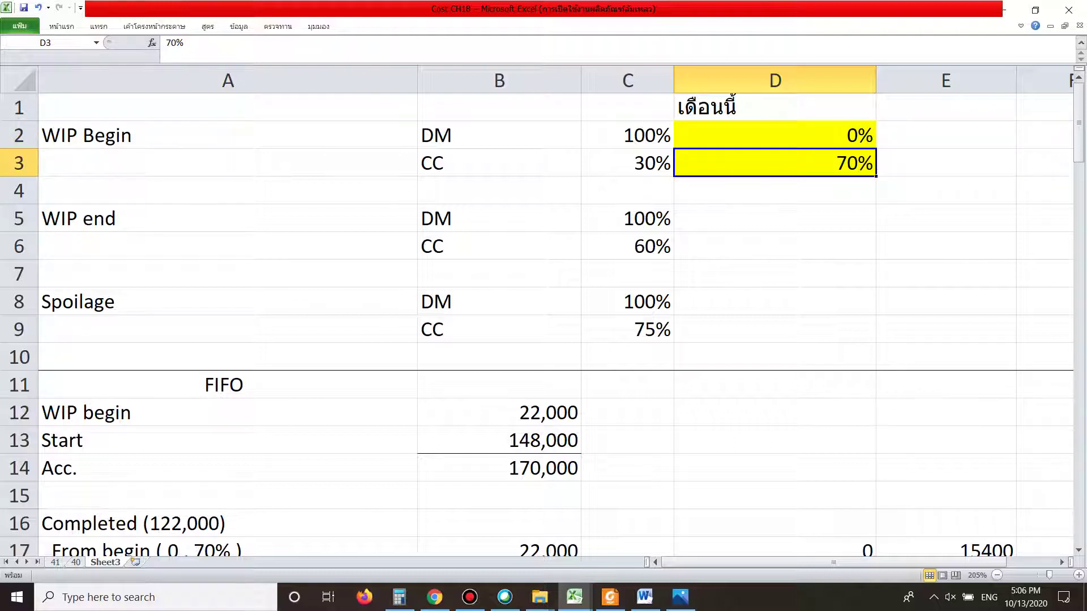
{"action": "left_click", "coordinate": [627, 218]}
{"action": "left_click", "coordinate": [628, 246]}
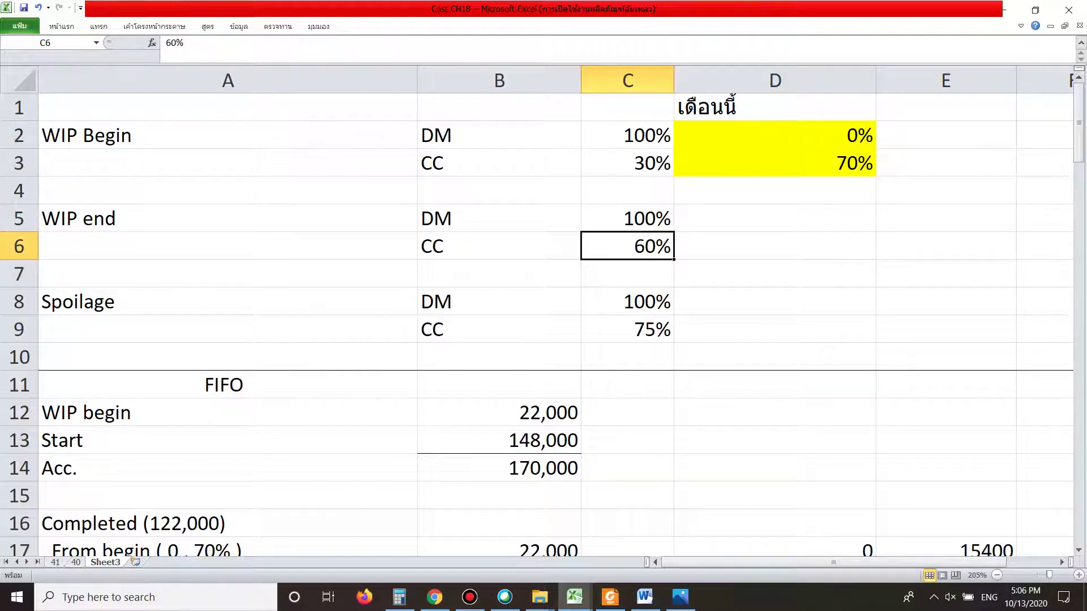
Step: Compare the spoilage completion percentages in C8:C9 with the normal spoilage, abnormal spoilage and WIP End labels in A19:A21
{"action": "left_click", "coordinate": [627, 302]}
{"action": "left_click", "coordinate": [627, 329]}
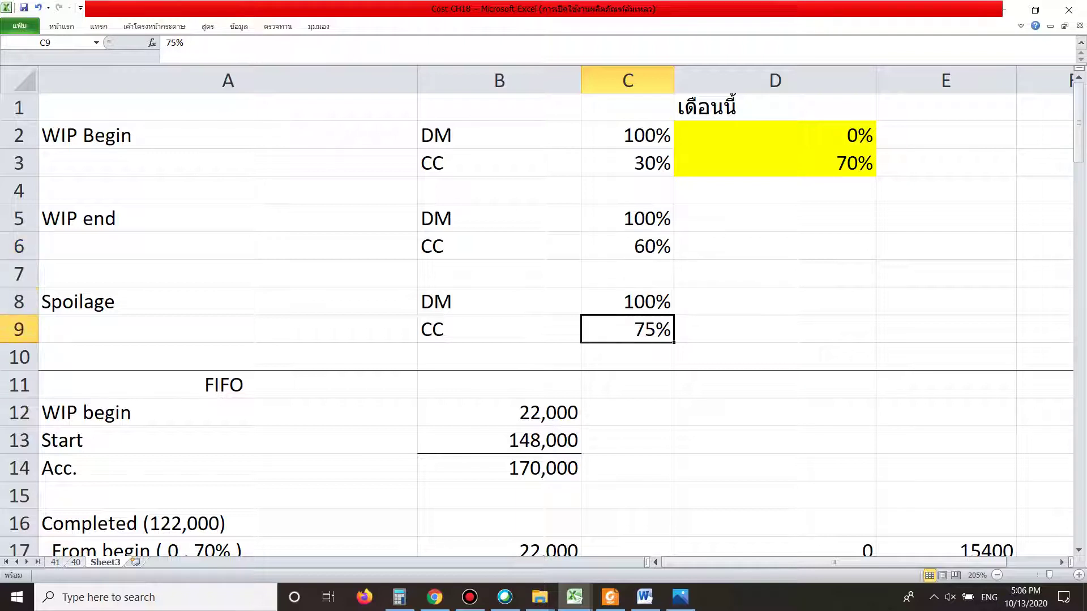
{"action": "scroll", "coordinate": [556, 324], "scroll_direction": "down", "scroll_amount": 2}
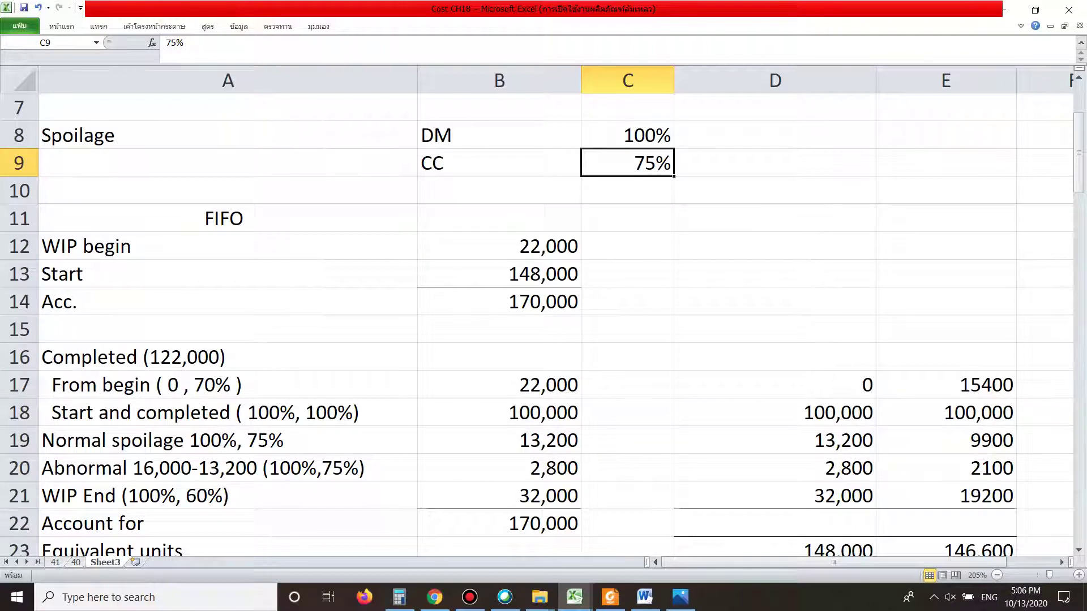
{"action": "left_click_drag", "start_coordinate": [227, 441], "coordinate": [227, 468]}
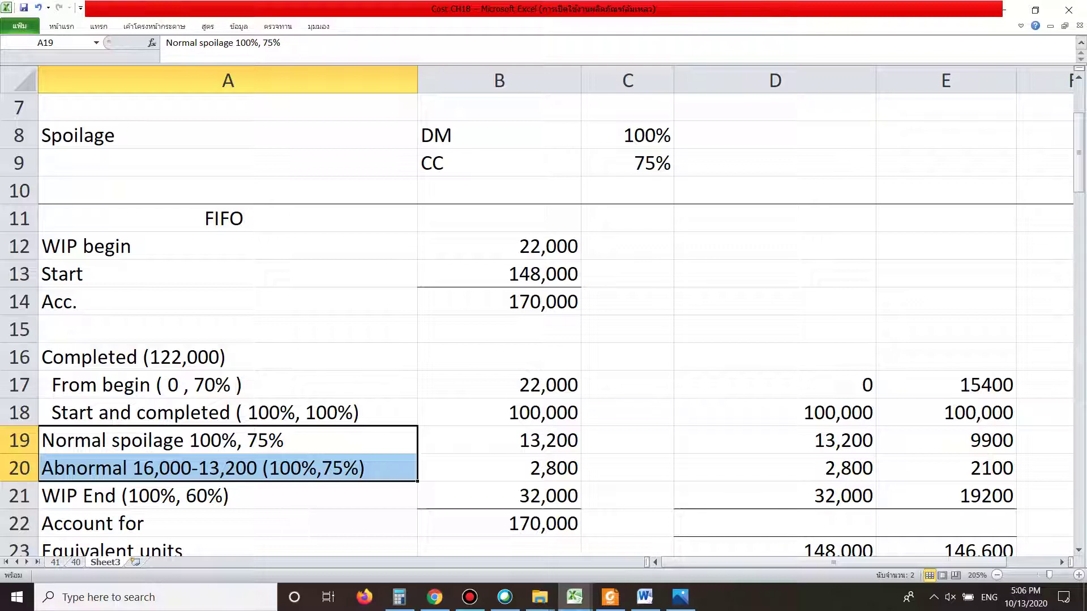
{"action": "scroll", "coordinate": [543, 317], "scroll_direction": "down", "scroll_amount": 1}
{"action": "scroll", "coordinate": [543, 317], "scroll_direction": "up", "scroll_amount": 1}
{"action": "left_click", "coordinate": [228, 496]}
{"action": "scroll", "coordinate": [303, 388], "scroll_direction": "down", "scroll_amount": 1}
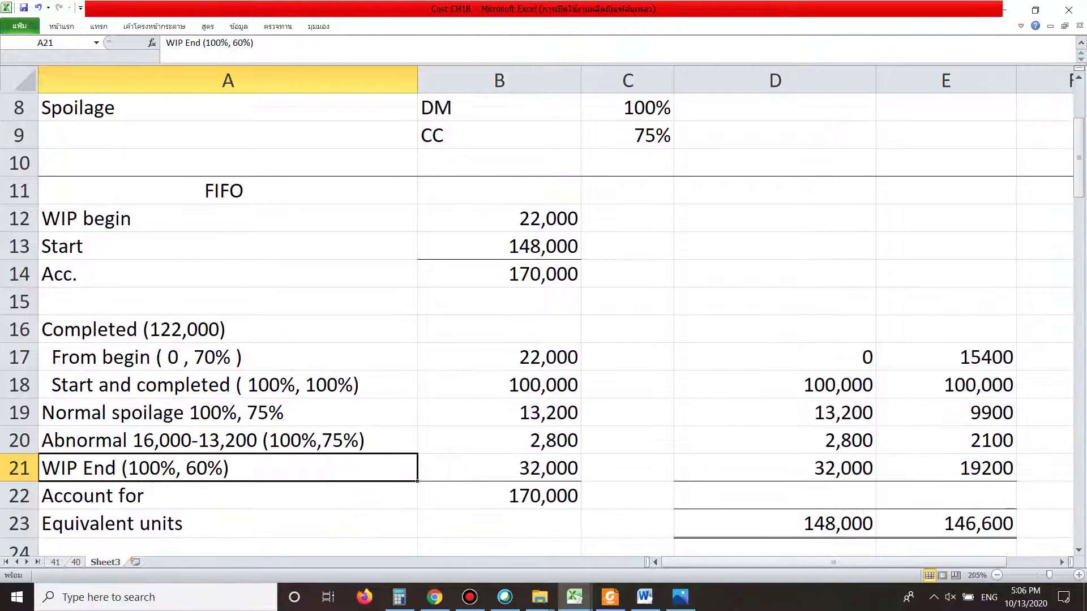
Step: Examine the physical units in B17:B21, the equivalent units in D17:E21 and the conversion cost total's formula in E23
{"action": "left_click", "coordinate": [499, 467]}
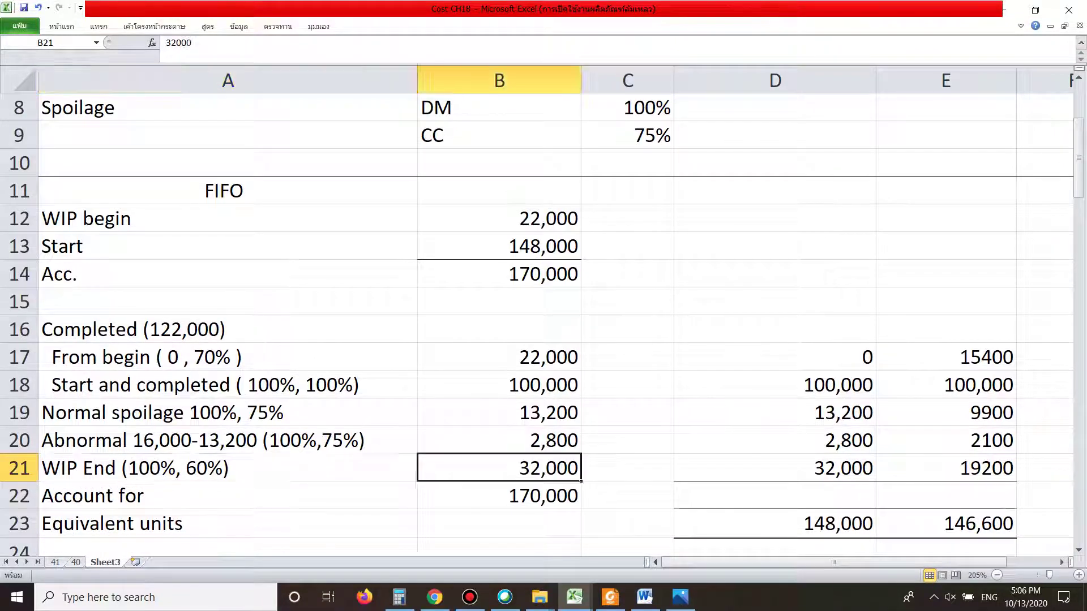
{"action": "left_click_drag", "start_coordinate": [498, 357], "coordinate": [498, 468]}
{"action": "left_click_drag", "start_coordinate": [775, 357], "coordinate": [946, 469]}
{"action": "left_click", "coordinate": [945, 524]}
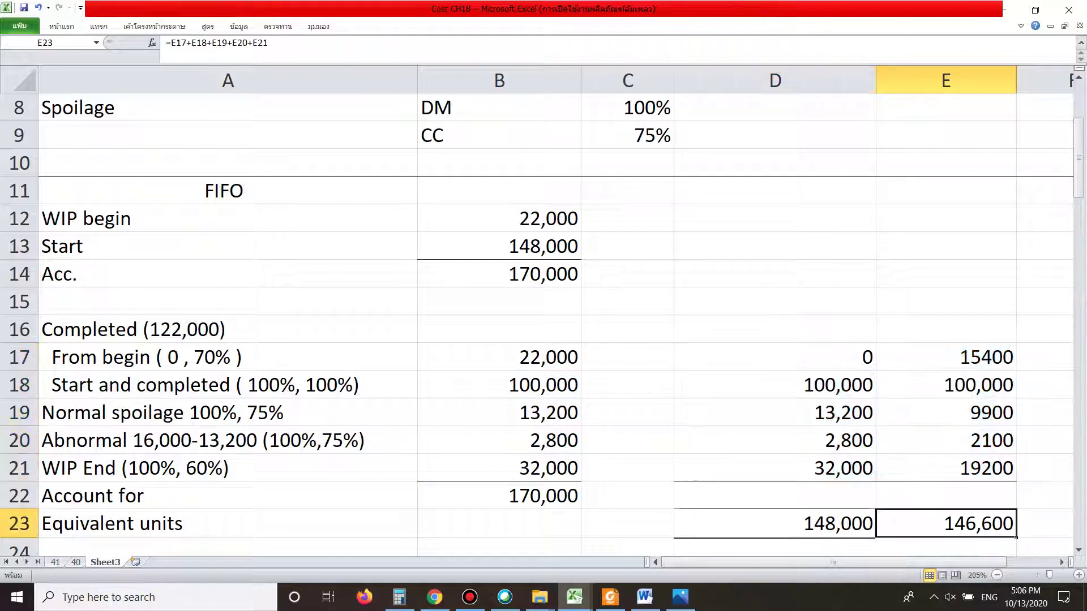
Step: Inspect the equivalent-unit formulas for the Start and completed, Abnormal and WIP End rows in D18:E18, D20 and D21:E21
{"action": "double_click", "coordinate": [775, 385]}
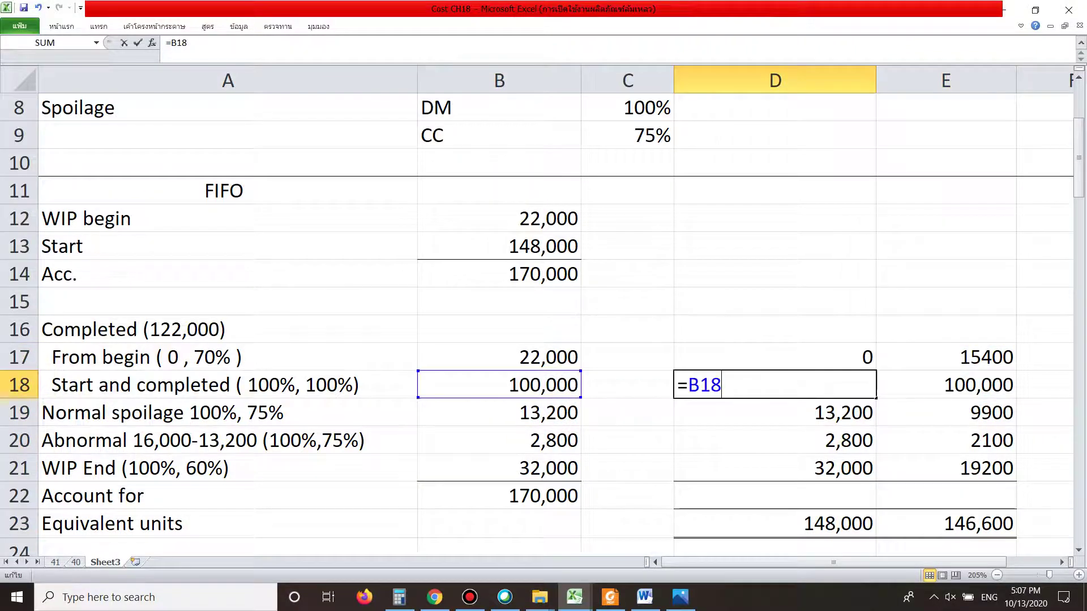
{"action": "key", "text": "Return"}
{"action": "double_click", "coordinate": [945, 385]}
{"action": "key", "text": "Return"}
{"action": "left_click", "coordinate": [776, 441]}
{"action": "double_click", "coordinate": [775, 440]}
{"action": "key", "text": "Return"}
{"action": "double_click", "coordinate": [776, 468]}
{"action": "key", "text": "Tab"}
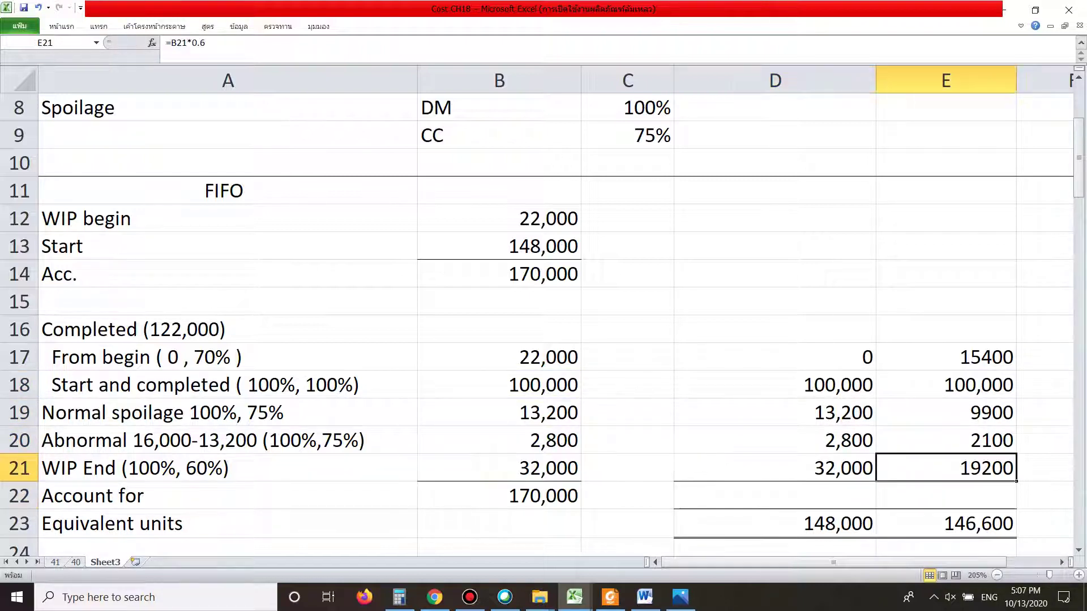
{"action": "key", "text": "F2"}
{"action": "key", "text": "Return"}
Step: Review the direct materials and conversion cost equivalent-unit totals in D23:E23
{"action": "left_click", "coordinate": [775, 302]}
{"action": "scroll", "coordinate": [775, 302], "scroll_direction": "down", "scroll_amount": 1}
{"action": "scroll", "coordinate": [543, 317], "scroll_direction": "up", "scroll_amount": 1}
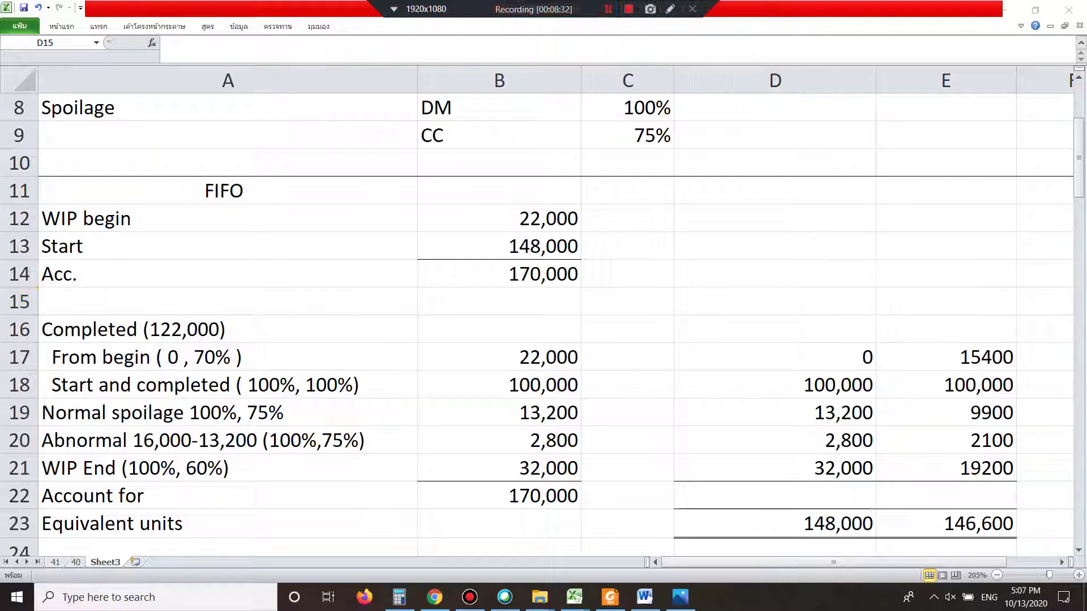
{"action": "key", "text": "Down"}
{"action": "key", "text": "Down"}
{"action": "key", "text": "Down"}
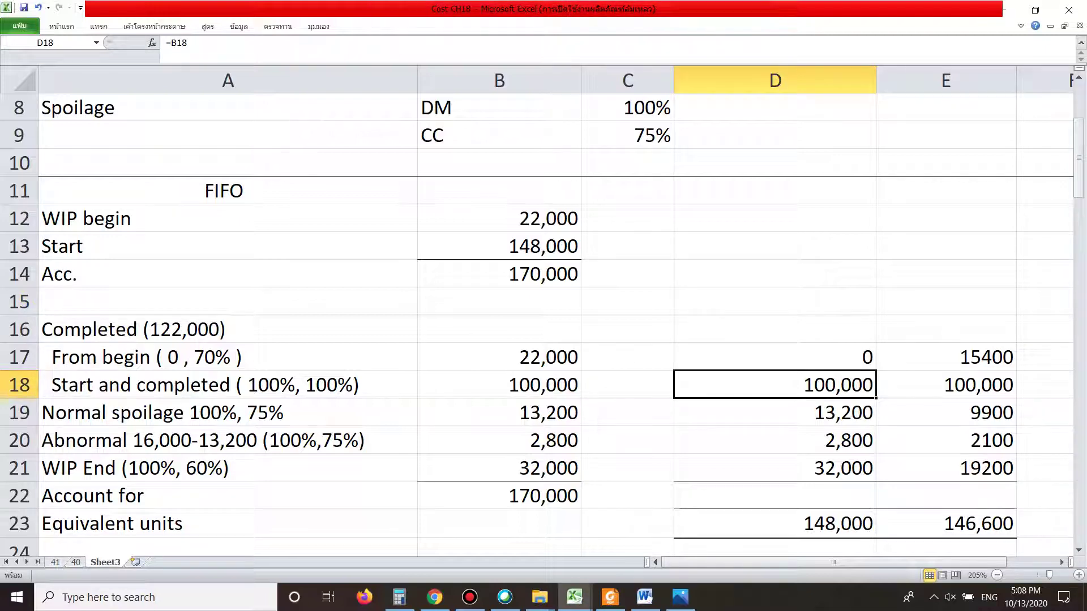
{"action": "scroll", "coordinate": [774, 323], "scroll_direction": "down", "scroll_amount": 1}
{"action": "left_click_drag", "start_coordinate": [798, 441], "coordinate": [945, 442]}
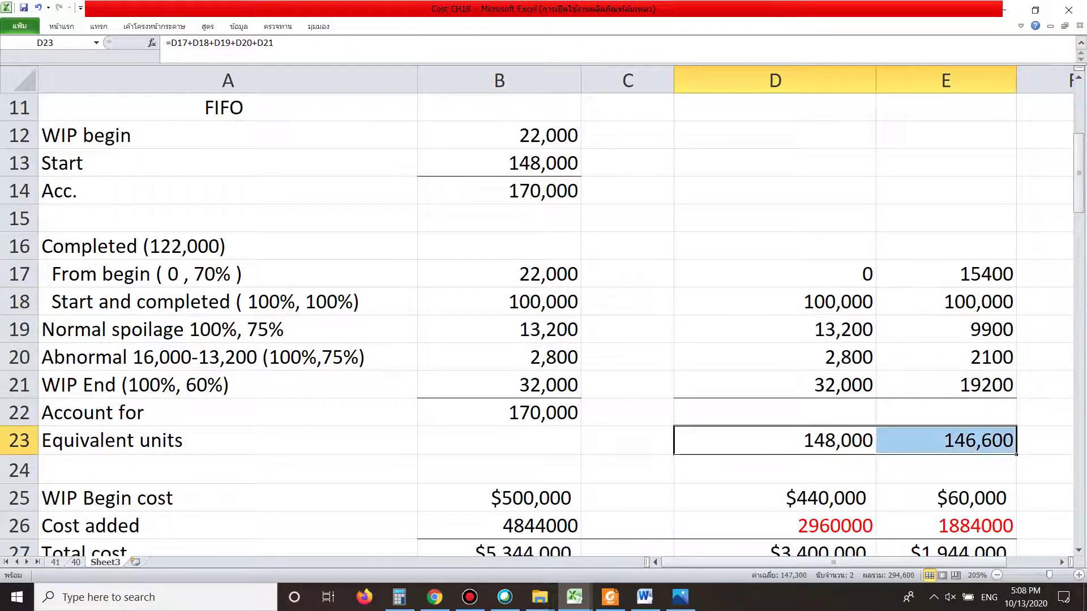
Step: Read the beginning inventory costs and costs added in the Photos problem image, and return to the Cost CH18 workbook in Excel
{"action": "scroll", "coordinate": [945, 441], "scroll_direction": "down", "scroll_amount": 2}
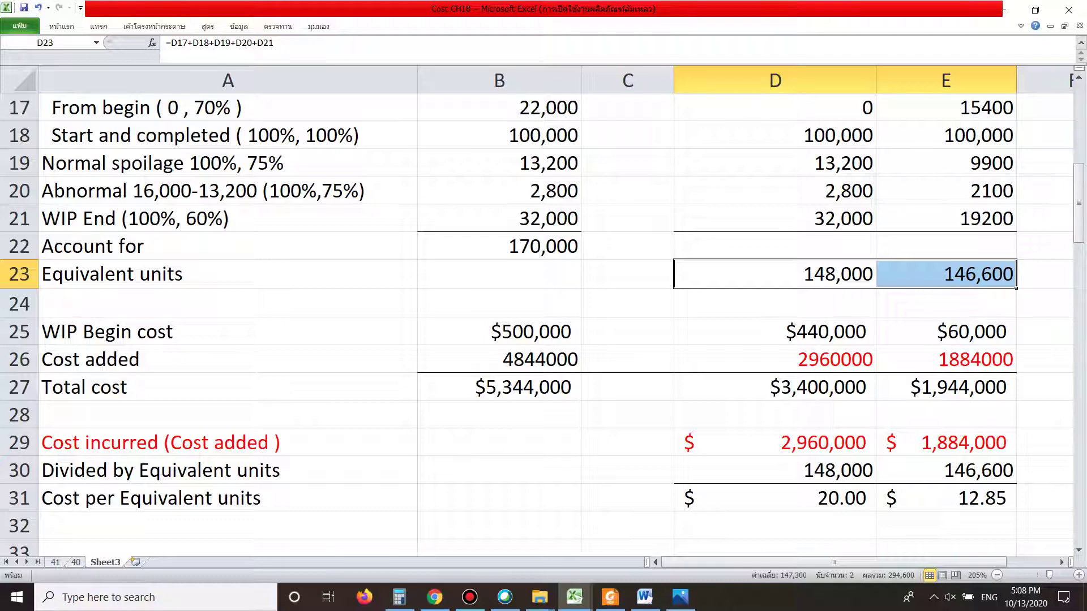
{"action": "left_click", "coordinate": [680, 597]}
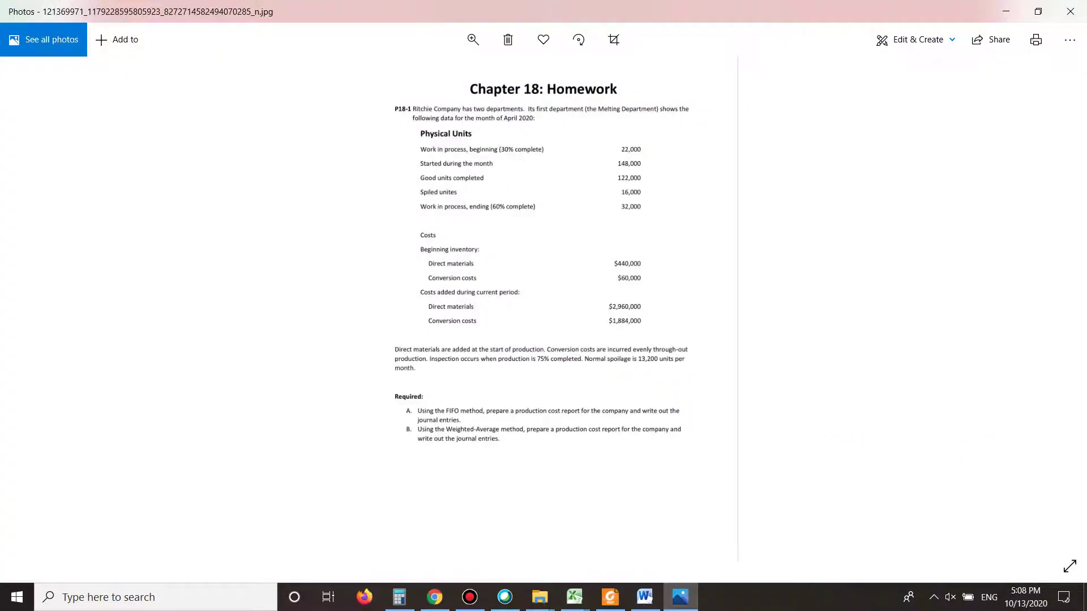
{"action": "scroll", "coordinate": [542, 311], "scroll_direction": "up", "scroll_amount": 6}
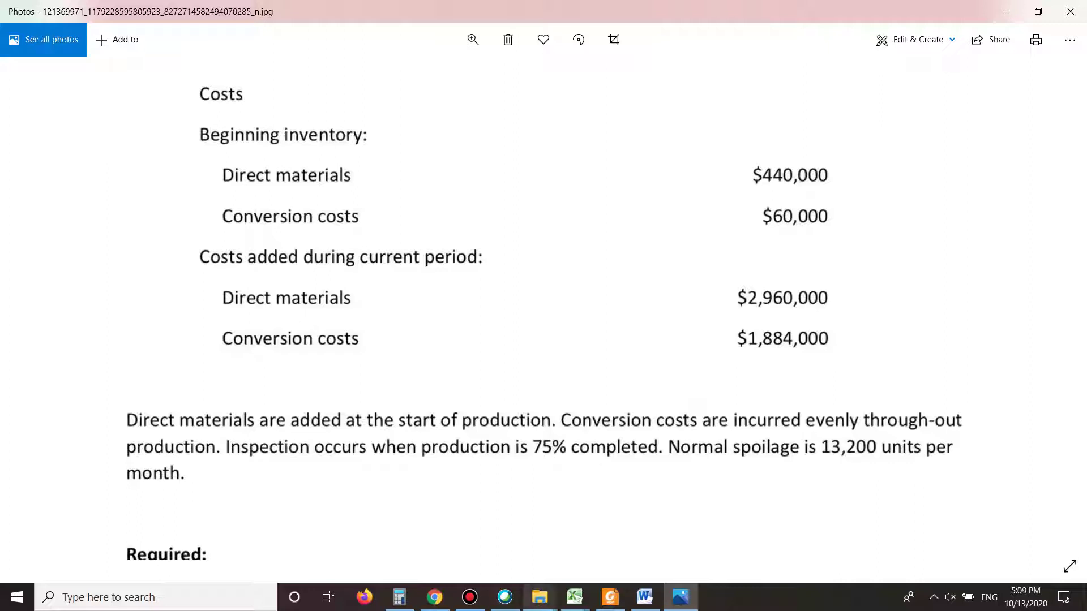
{"action": "left_click", "coordinate": [575, 596]}
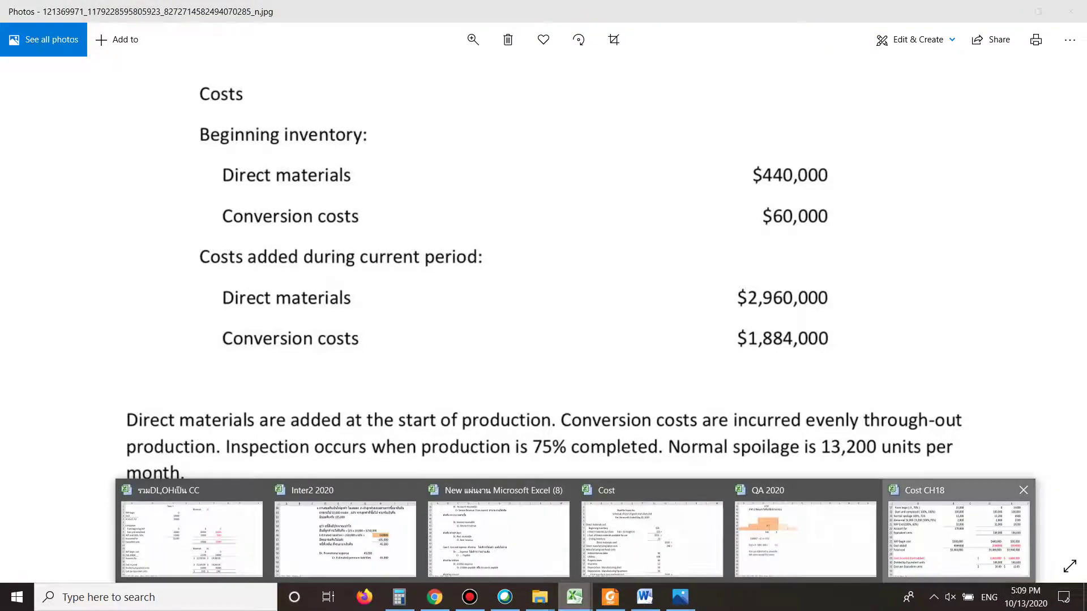
{"action": "left_click", "coordinate": [959, 538]}
Step: Examine the WIP Begin cost, Cost added and Total cost figures in rows 25 to 27 of the FIFO report
{"action": "left_click_drag", "start_coordinate": [775, 332], "coordinate": [946, 360]}
{"action": "left_click_drag", "start_coordinate": [499, 332], "coordinate": [628, 332]}
{"action": "left_click_drag", "start_coordinate": [945, 388], "coordinate": [499, 303]}
{"action": "left_click", "coordinate": [498, 303]}
{"action": "left_click", "coordinate": [628, 303]}
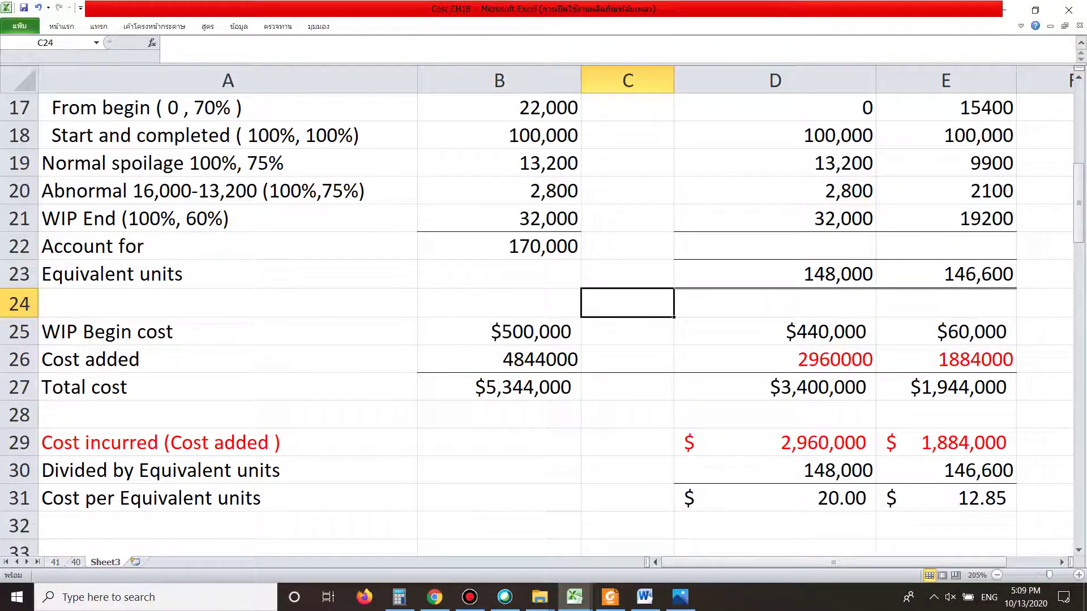
Step: Check the FIFO heading in A11 and trace the cost per equivalent unit in rows 29 to 31 back to rows 23 and 26
{"action": "scroll", "coordinate": [537, 324], "scroll_direction": "up", "scroll_amount": 4}
{"action": "left_click", "coordinate": [228, 274]}
{"action": "scroll", "coordinate": [537, 317], "scroll_direction": "down", "scroll_amount": 5}
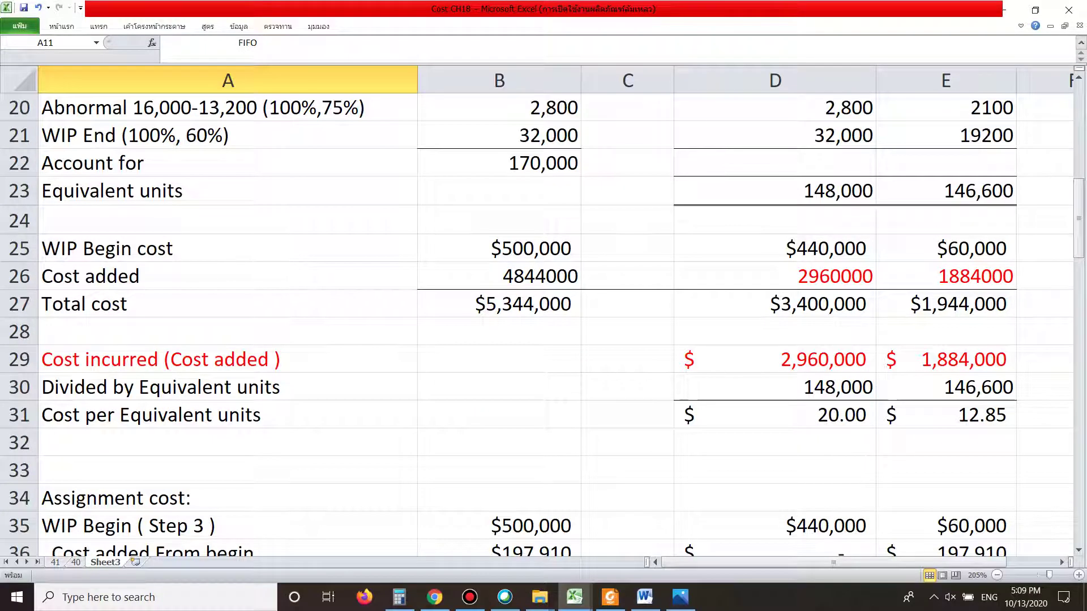
{"action": "left_click_drag", "start_coordinate": [227, 359], "coordinate": [945, 359]}
{"action": "left_click_drag", "start_coordinate": [775, 276], "coordinate": [946, 276]}
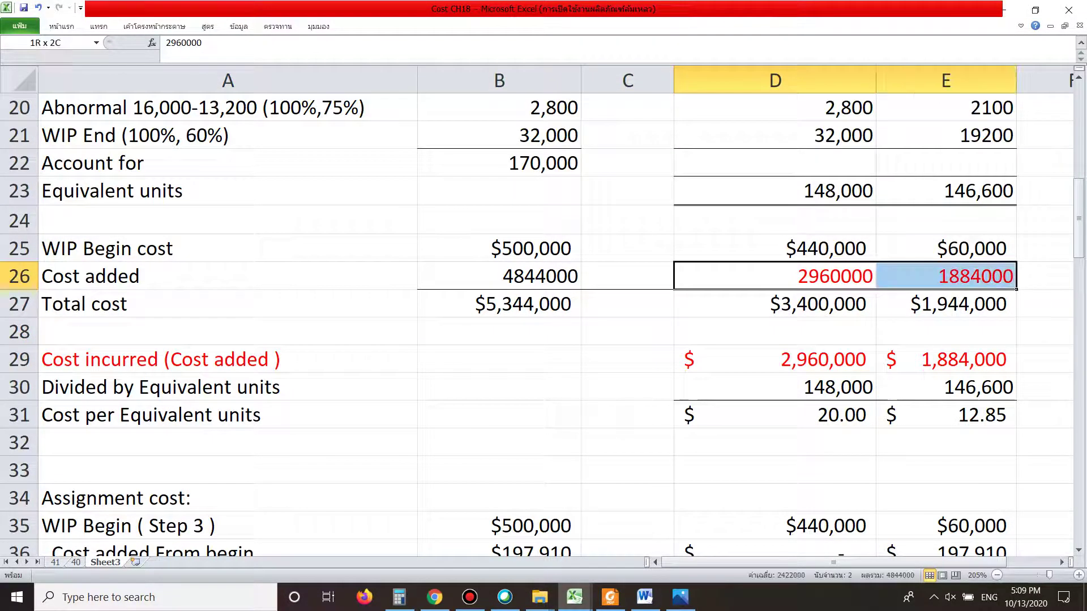
{"action": "left_click_drag", "start_coordinate": [776, 360], "coordinate": [957, 359]}
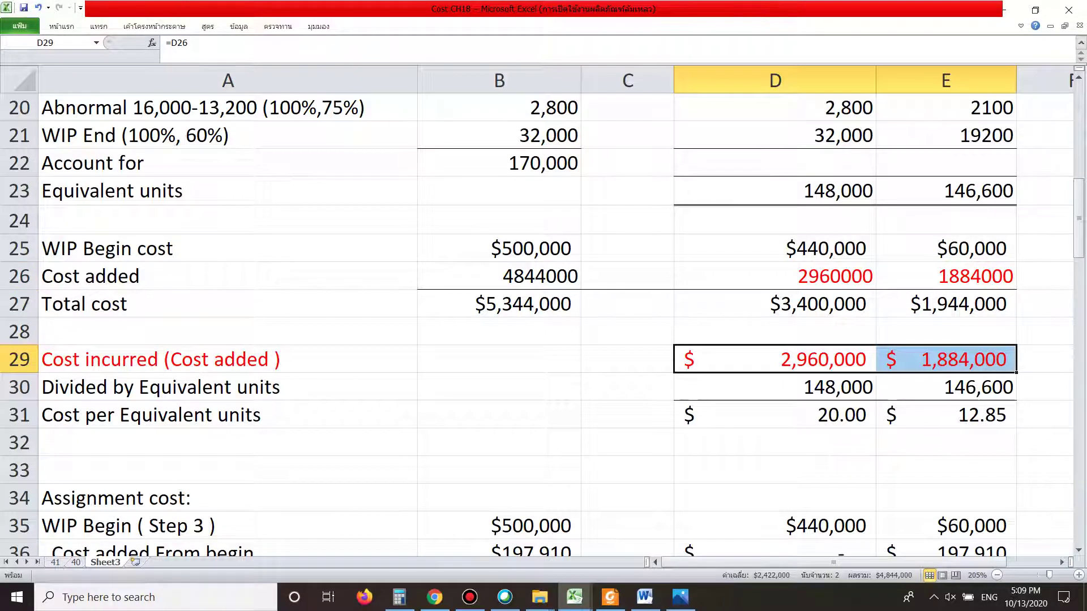
{"action": "left_click_drag", "start_coordinate": [775, 191], "coordinate": [946, 191]}
{"action": "left_click_drag", "start_coordinate": [776, 387], "coordinate": [957, 387]}
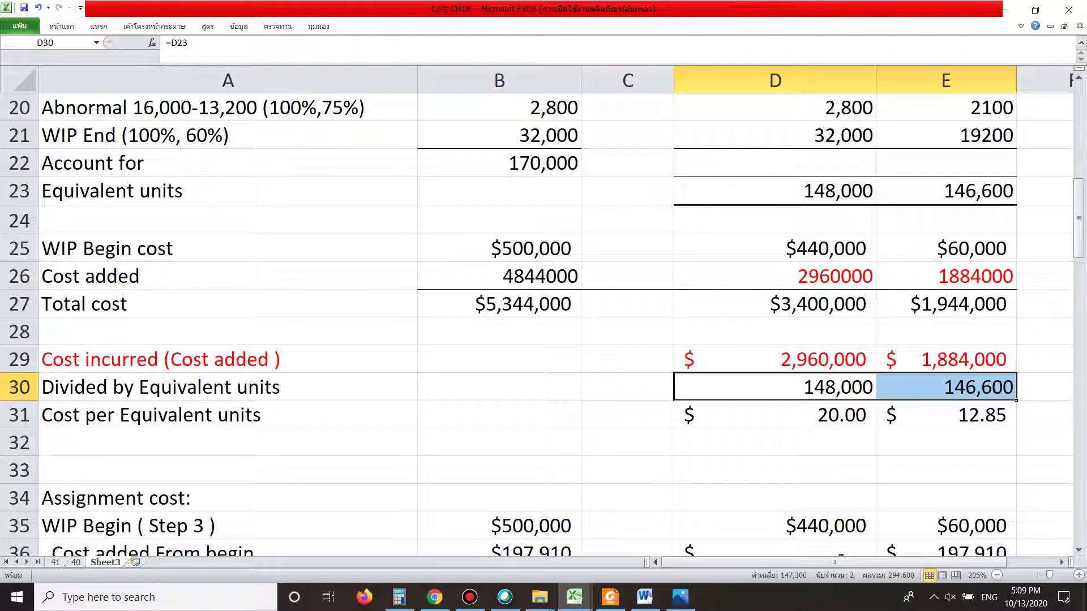
{"action": "left_click", "coordinate": [945, 387]}
{"action": "left_click", "coordinate": [946, 415]}
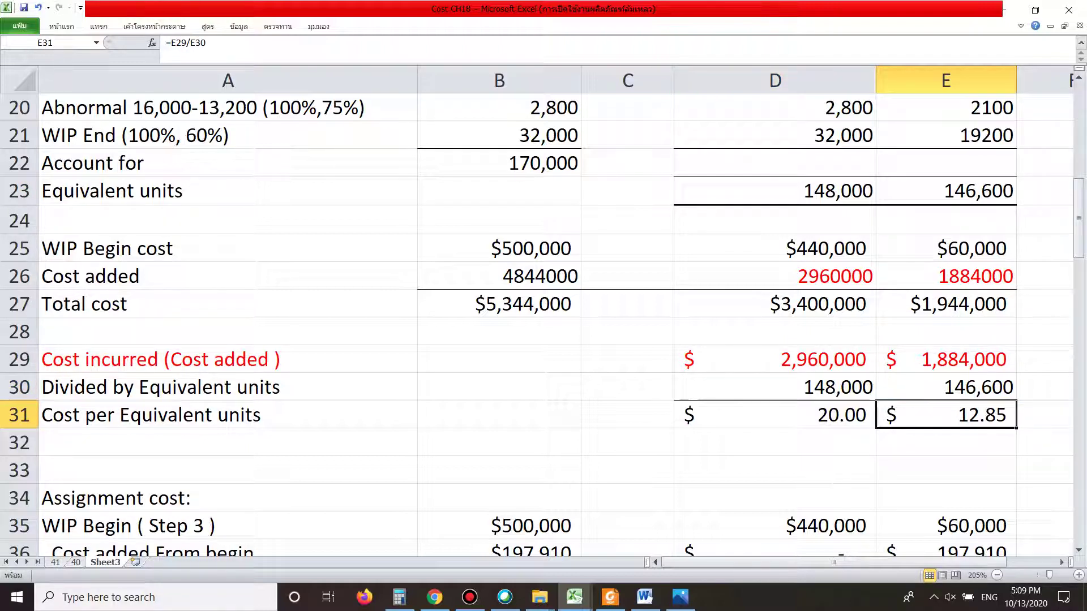
Step: Examine the WIP Begin costs in row 35 of the Assignment cost section and the row labels in A36:A38
{"action": "scroll", "coordinate": [544, 311], "scroll_direction": "down", "scroll_amount": 1}
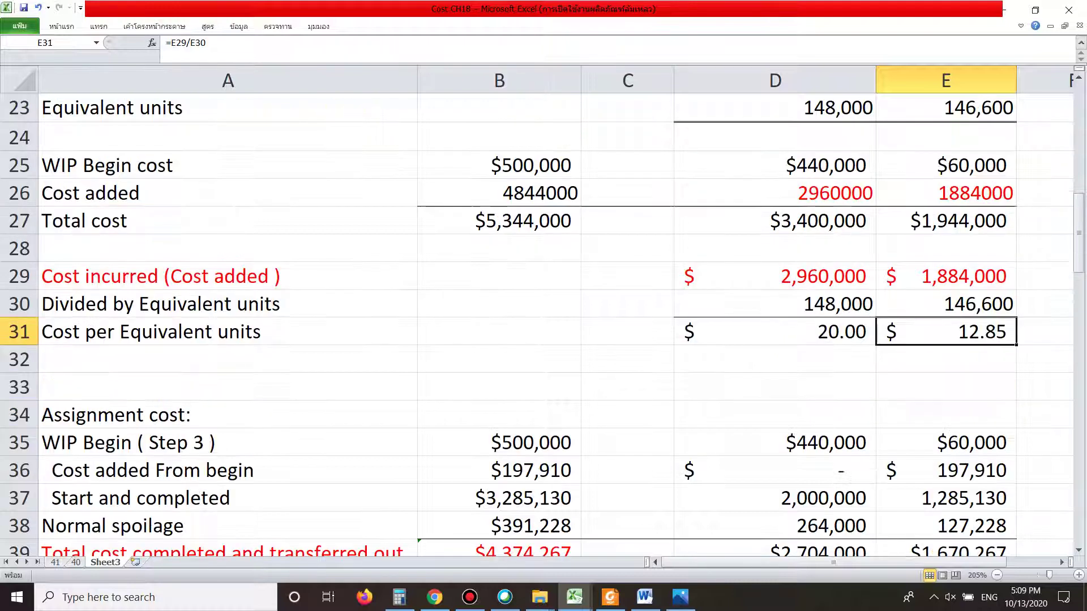
{"action": "scroll", "coordinate": [544, 311], "scroll_direction": "down", "scroll_amount": 1}
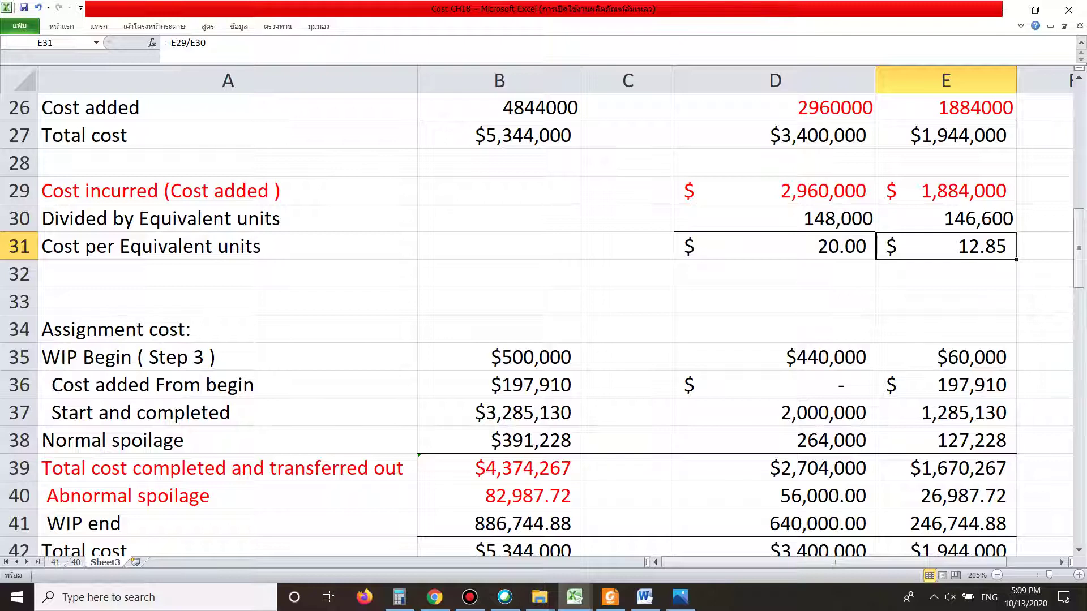
{"action": "scroll", "coordinate": [543, 312], "scroll_direction": "down", "scroll_amount": 1}
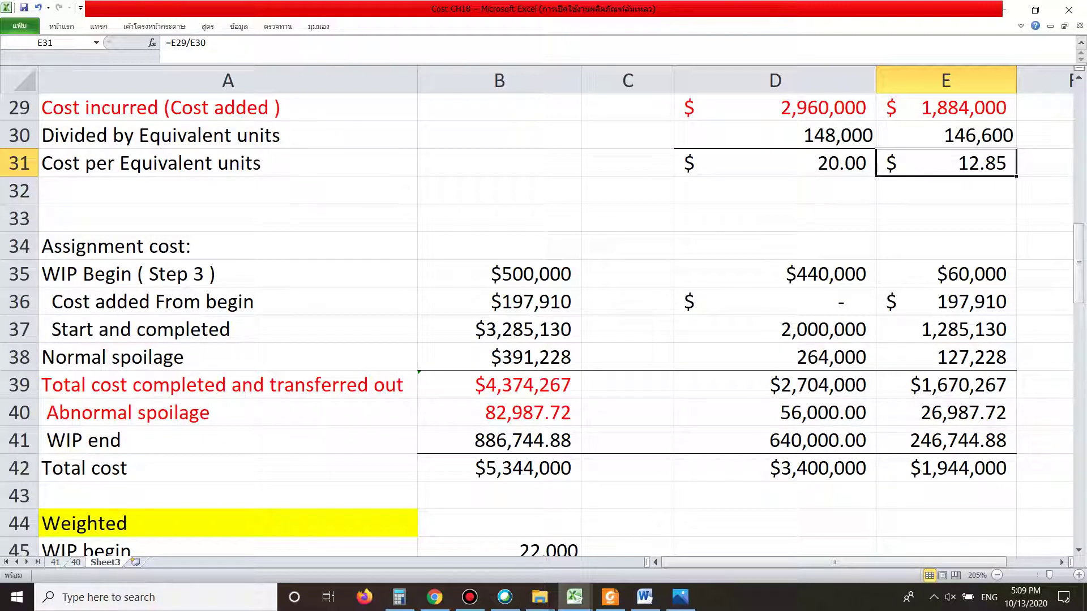
{"action": "left_click_drag", "start_coordinate": [227, 274], "coordinate": [946, 274]}
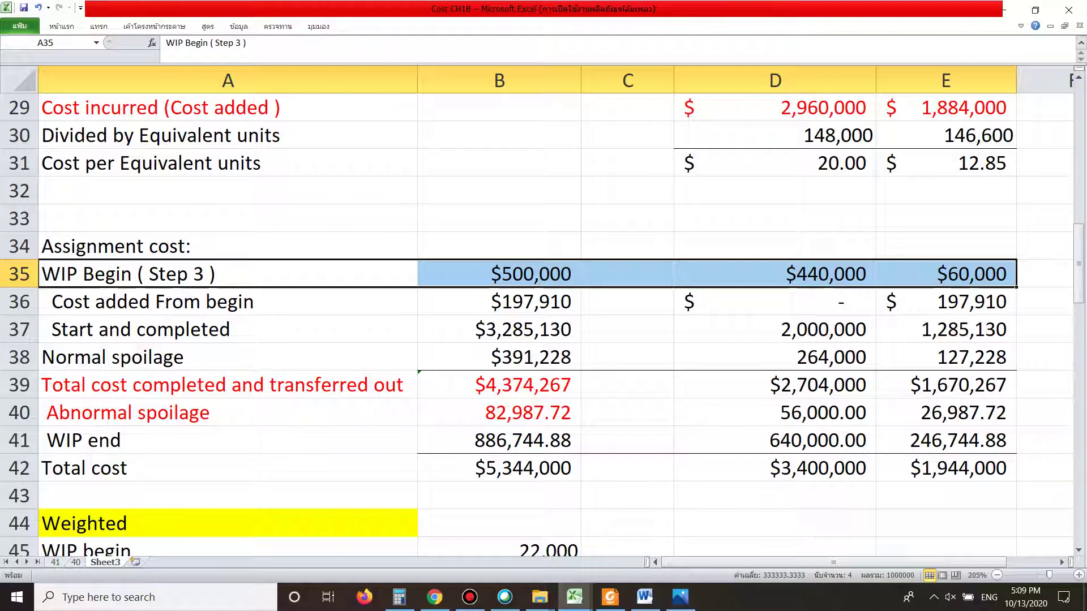
{"action": "left_click_drag", "start_coordinate": [226, 302], "coordinate": [227, 357]}
Step: Review the equivalent units in D17:E21 together with the costs per equivalent unit in D31:E31 used for the cost assignment
{"action": "scroll", "coordinate": [537, 317], "scroll_direction": "up", "scroll_amount": 5}
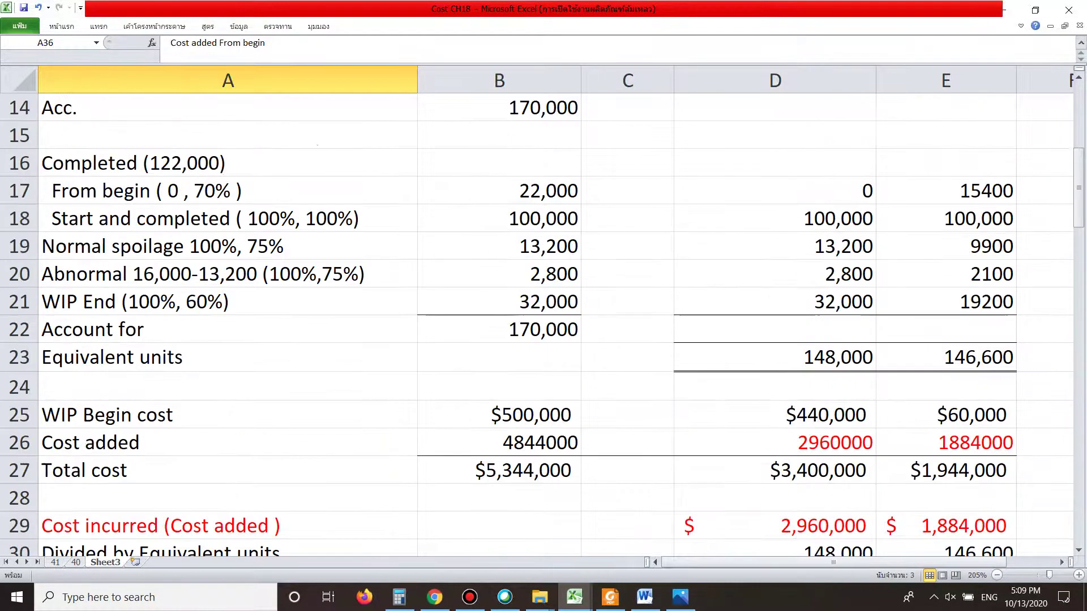
{"action": "left_click_drag", "start_coordinate": [775, 191], "coordinate": [945, 301]}
{"action": "scroll", "coordinate": [945, 301], "scroll_direction": "down", "scroll_amount": 5}
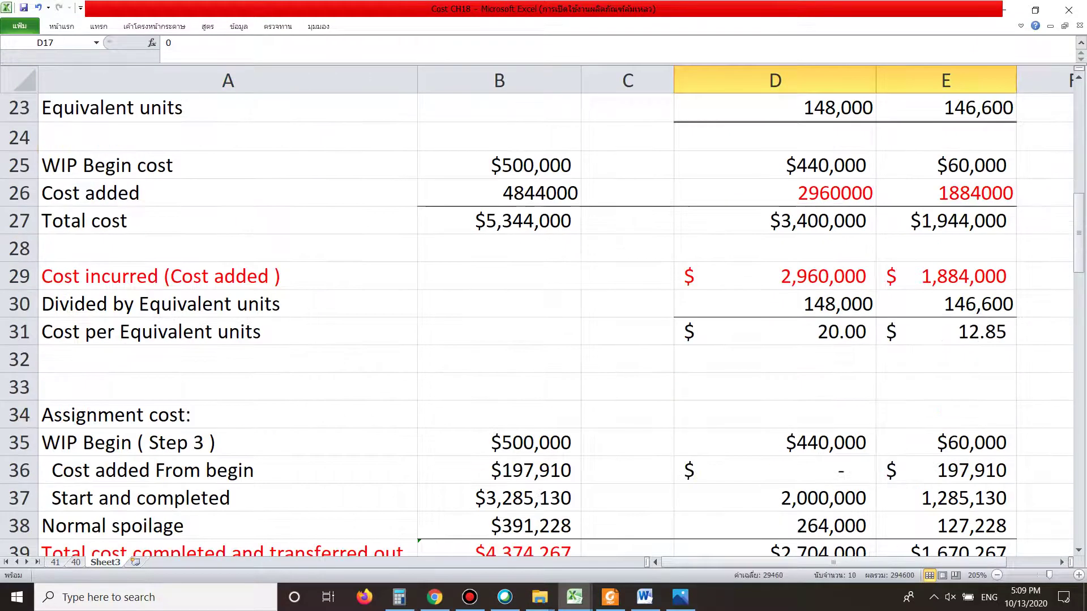
{"action": "left_click_drag", "start_coordinate": [775, 163], "coordinate": [946, 163]}
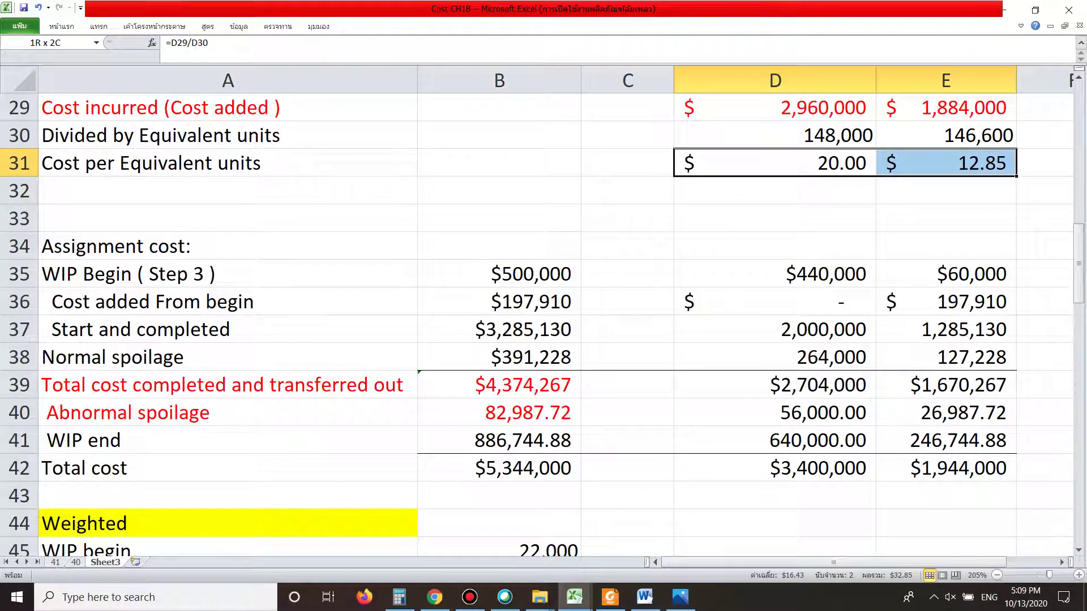
{"action": "left_click", "coordinate": [945, 245]}
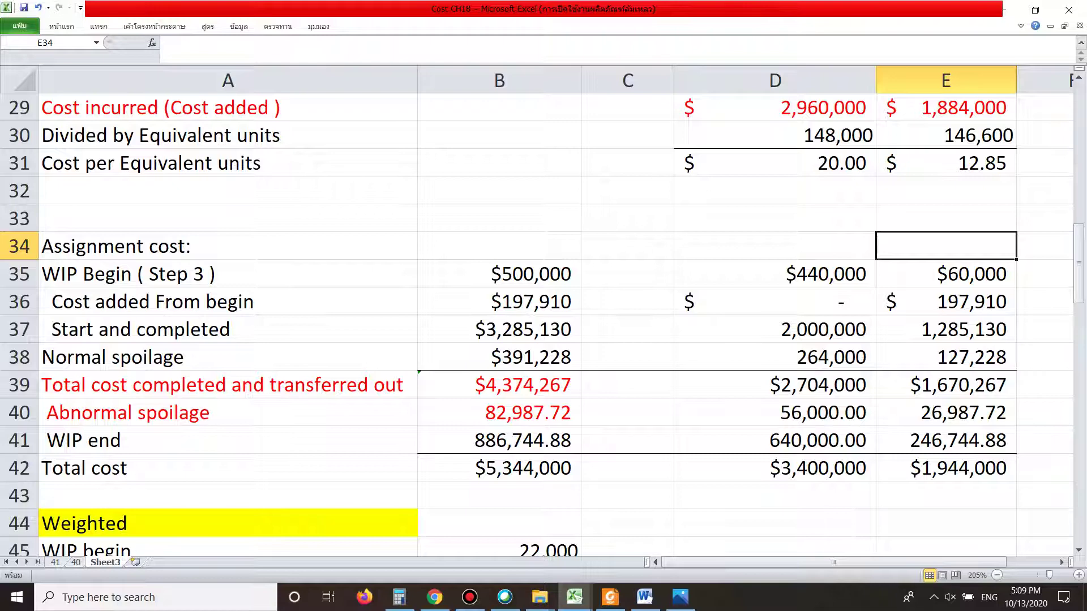
Step: Compare the positions of the Normal spoilage row in A38 and the WIP end row in A41 of the Assignment cost section
{"action": "scroll", "coordinate": [543, 317], "scroll_direction": "down", "scroll_amount": 1}
{"action": "scroll", "coordinate": [544, 317], "scroll_direction": "up", "scroll_amount": 1}
{"action": "left_click", "coordinate": [227, 357]}
{"action": "left_click", "coordinate": [227, 440]}
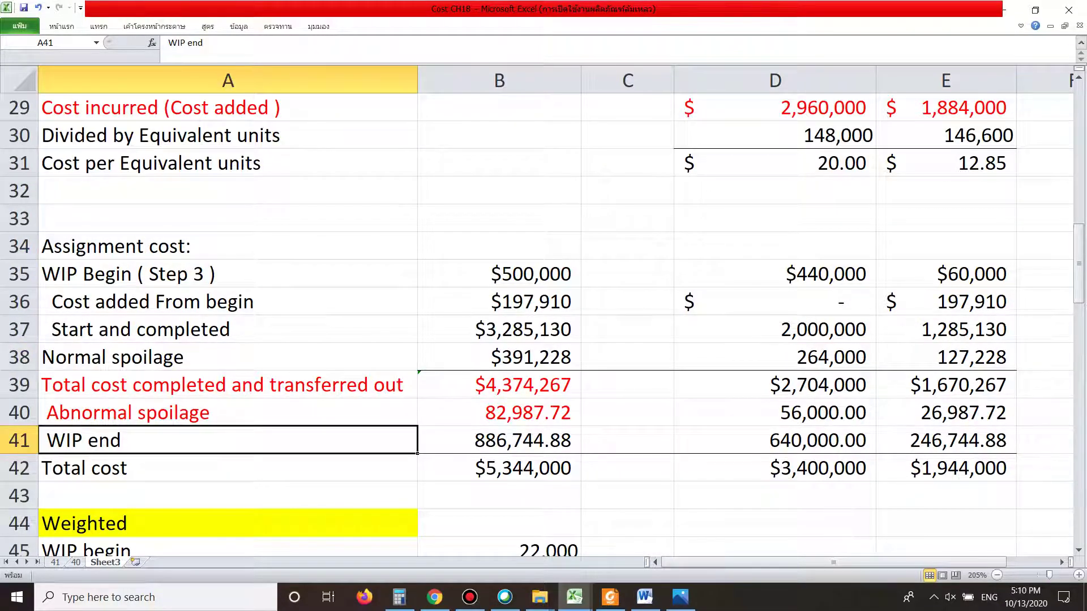
{"action": "left_click", "coordinate": [228, 356]}
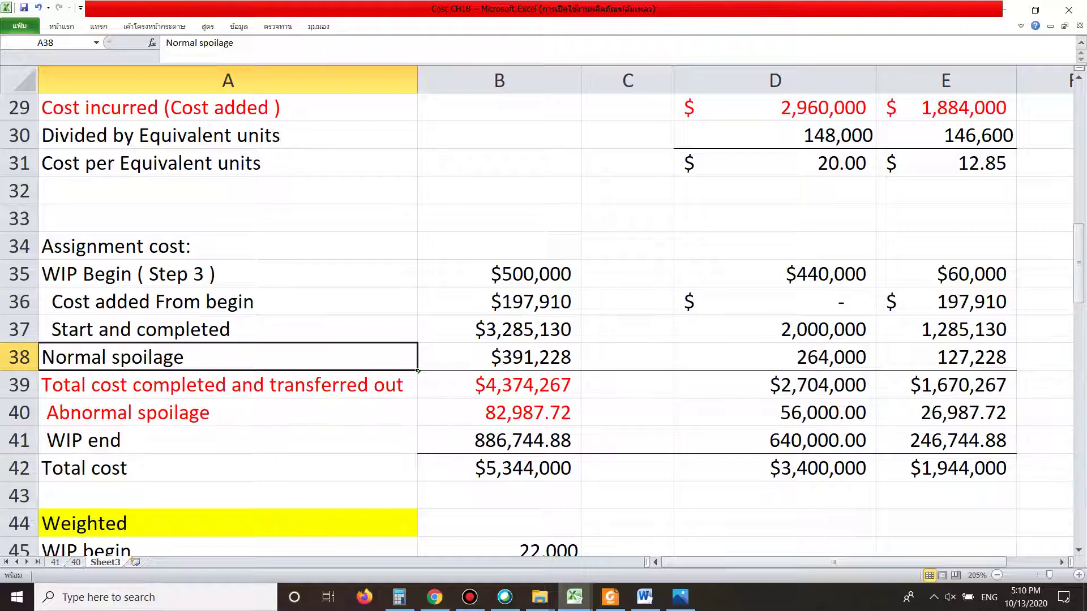
Step: Review the A35:A38 cost items that make up the Total cost completed and transferred out row in A39
{"action": "left_click_drag", "start_coordinate": [227, 274], "coordinate": [226, 357]}
{"action": "double_click", "coordinate": [113, 385]}
{"action": "left_click_drag", "start_coordinate": [100, 385], "coordinate": [277, 385]}
{"action": "left_click", "coordinate": [277, 385]}
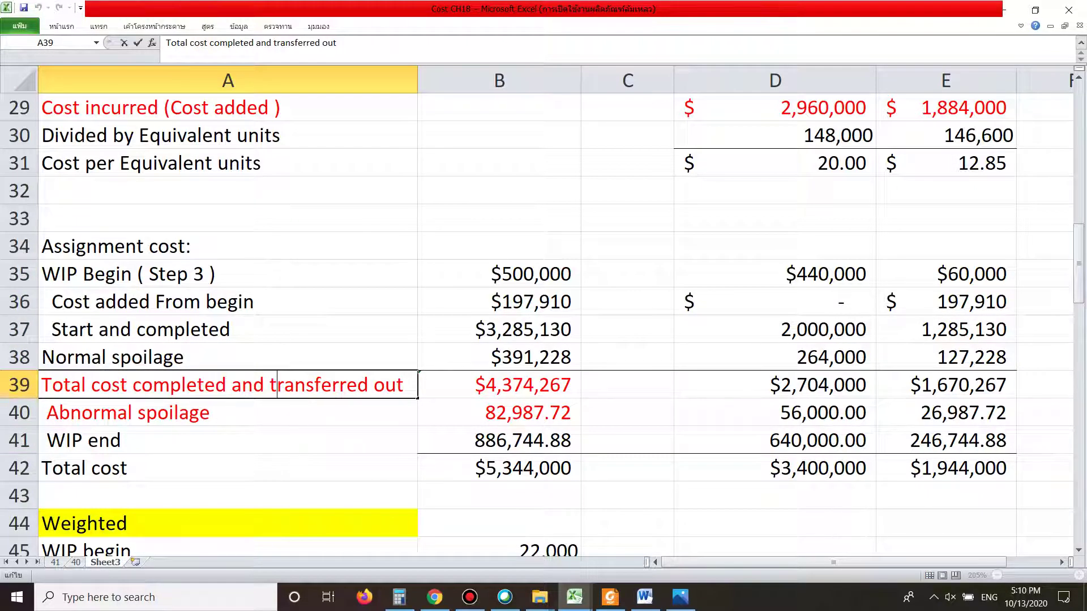
{"action": "left_click", "coordinate": [228, 357]}
{"action": "left_click_drag", "start_coordinate": [226, 247], "coordinate": [227, 356]}
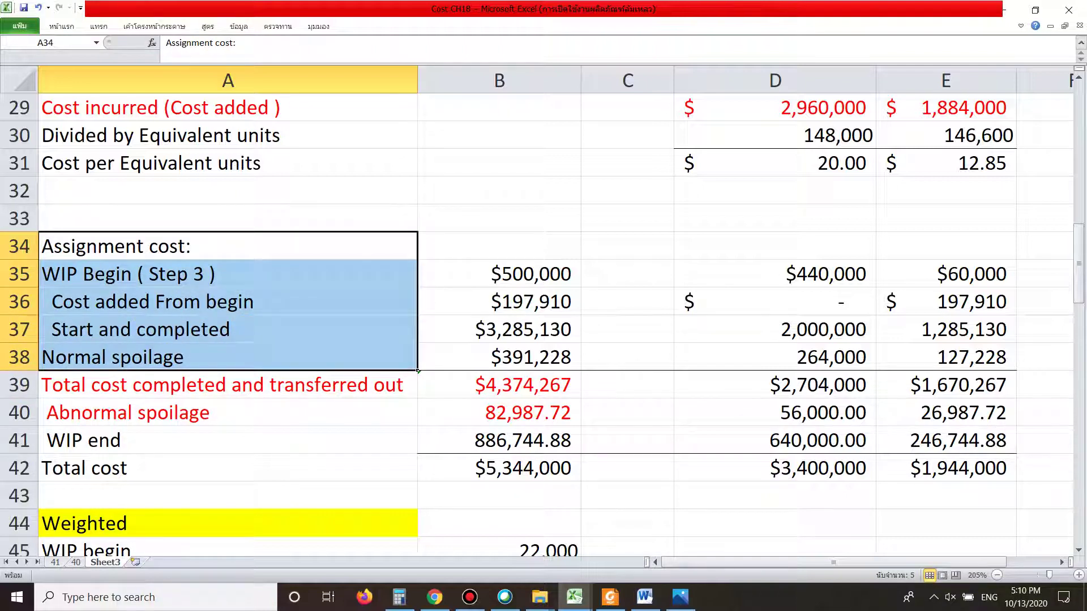
Step: Examine the Abnormal spoilage and WIP end rows in A40:A41 and the WIP Begin total's formula in B35
{"action": "left_click", "coordinate": [417, 374]}
{"action": "key", "text": "Down"}
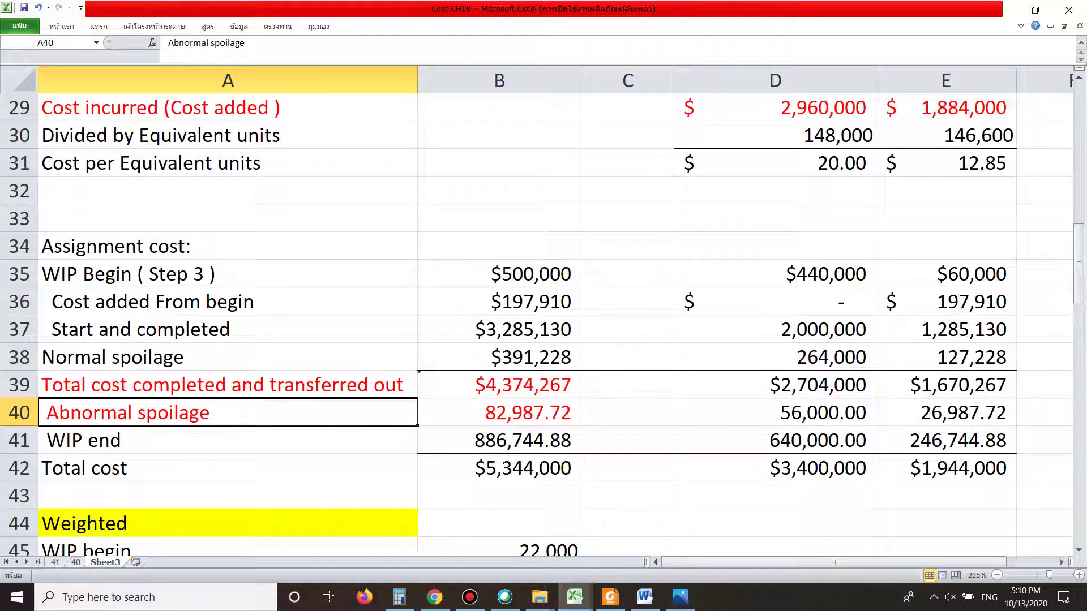
{"action": "left_click", "coordinate": [228, 413]}
{"action": "left_click", "coordinate": [228, 440]}
{"action": "left_click", "coordinate": [498, 246]}
{"action": "left_click", "coordinate": [499, 273]}
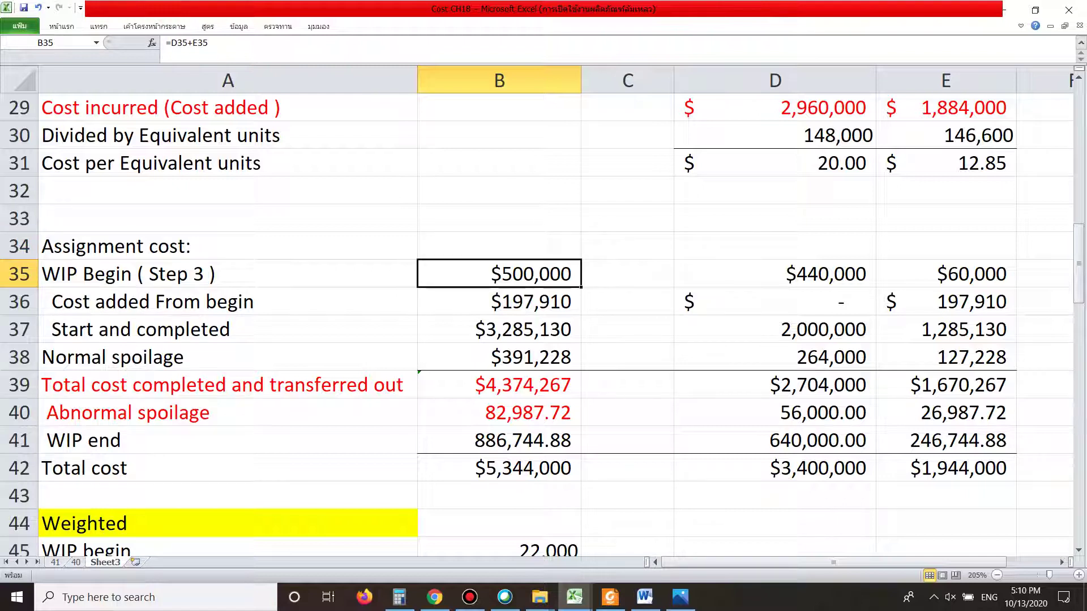
Step: Compare the FIFO completed units in A17:B18 with the Weighted section's Good units completed in B51
{"action": "scroll", "coordinate": [544, 317], "scroll_direction": "down", "scroll_amount": 2}
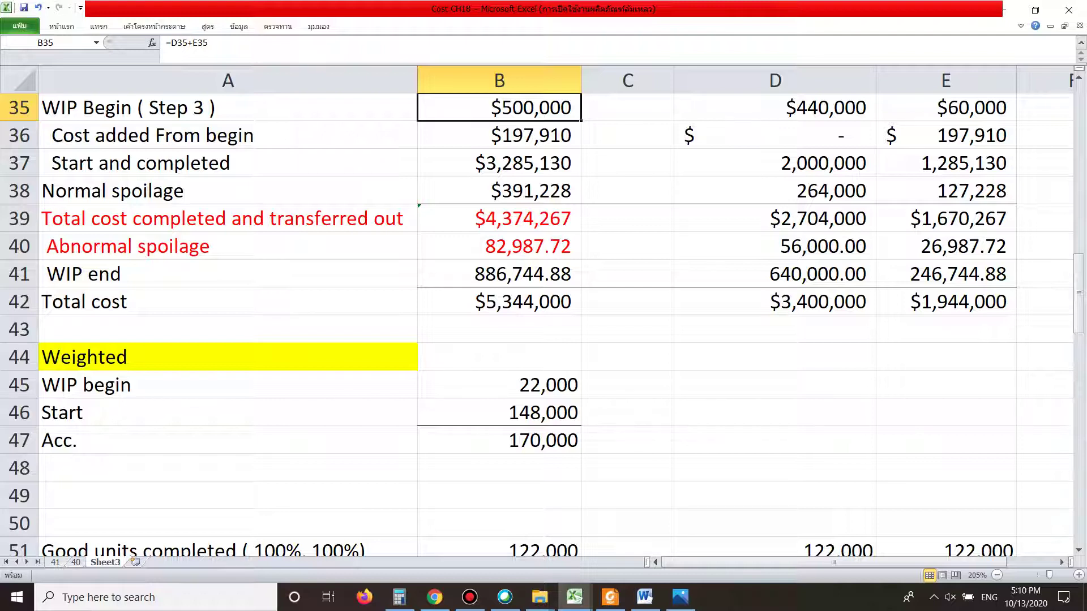
{"action": "scroll", "coordinate": [544, 318], "scroll_direction": "down", "scroll_amount": 1}
{"action": "scroll", "coordinate": [544, 317], "scroll_direction": "down", "scroll_amount": 1}
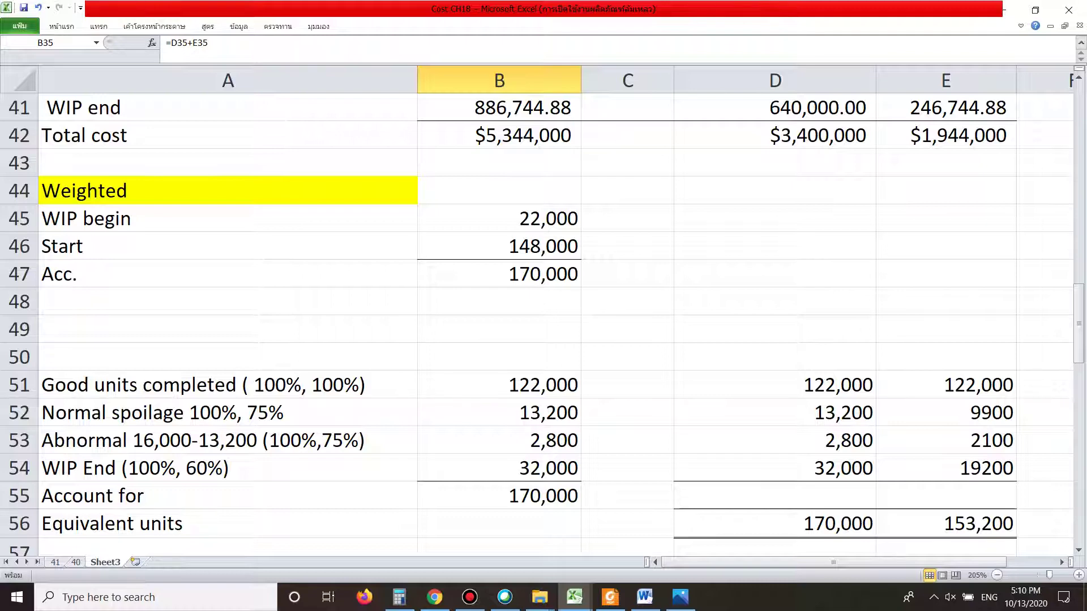
{"action": "scroll", "coordinate": [544, 317], "scroll_direction": "up", "scroll_amount": 12}
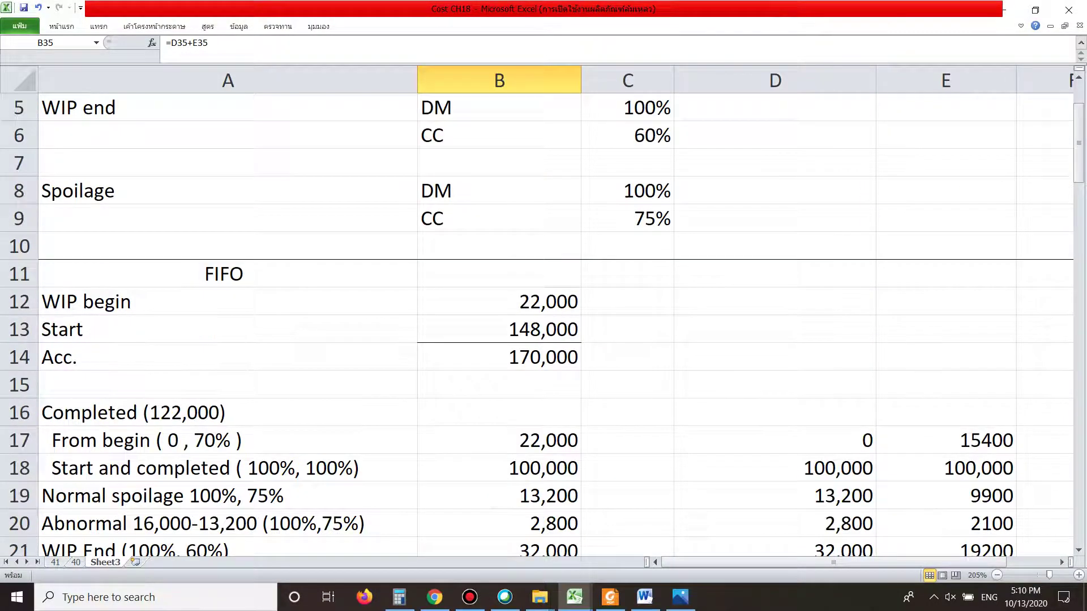
{"action": "scroll", "coordinate": [543, 317], "scroll_direction": "down", "scroll_amount": 1}
{"action": "left_click_drag", "start_coordinate": [255, 358], "coordinate": [509, 386]}
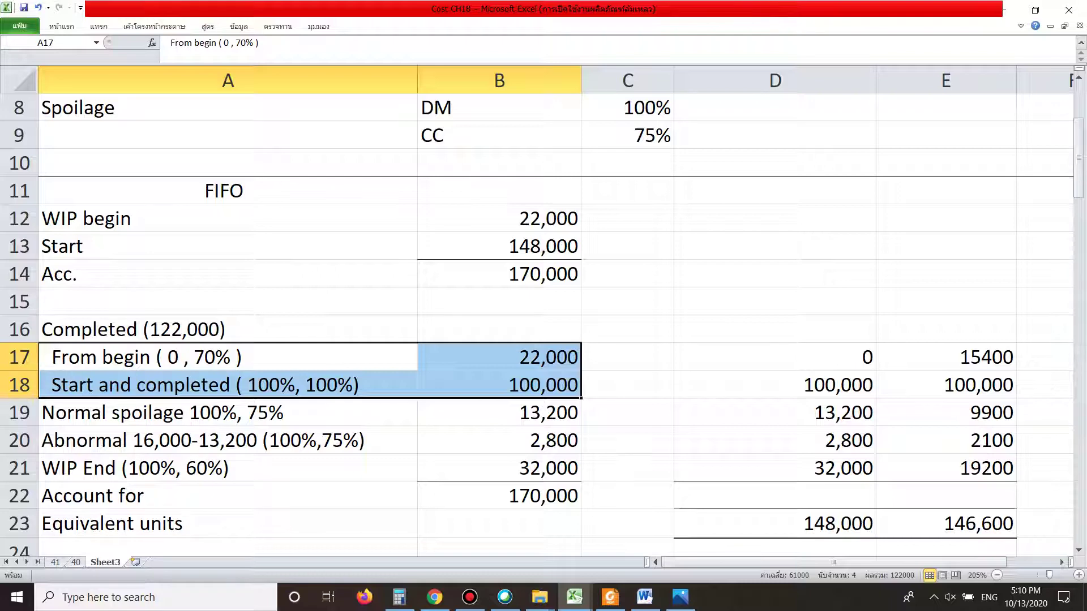
{"action": "scroll", "coordinate": [543, 317], "scroll_direction": "down", "scroll_amount": 11}
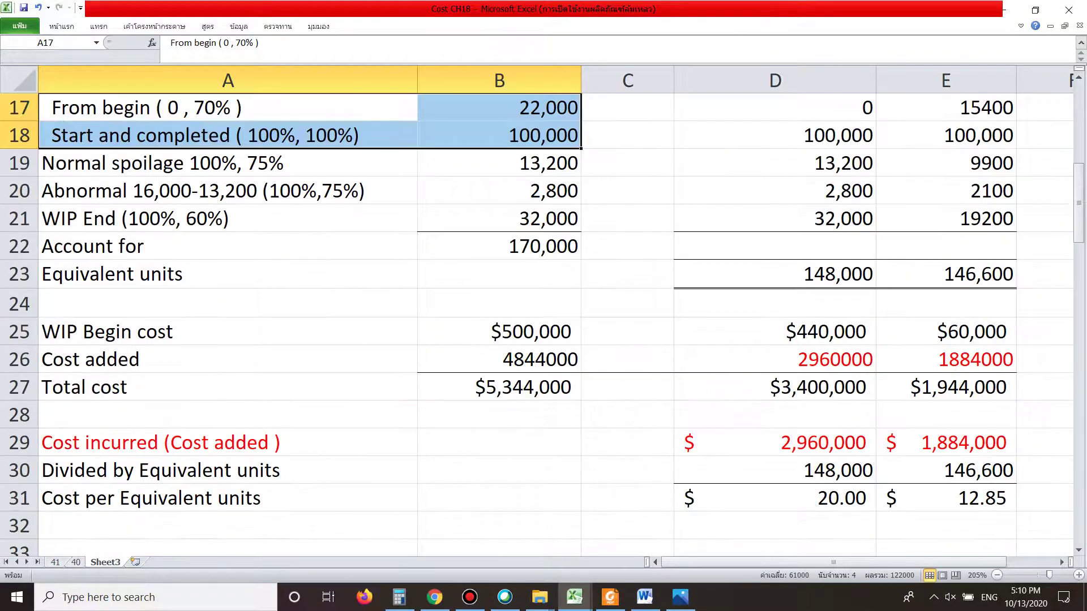
{"action": "mouse_move", "coordinate": [228, 384]}
{"action": "left_mouse_down"}
{"action": "mouse_move", "coordinate": [498, 385]}
{"action": "mouse_move", "coordinate": [227, 385]}
{"action": "left_mouse_up"}
{"action": "left_click", "coordinate": [499, 385]}
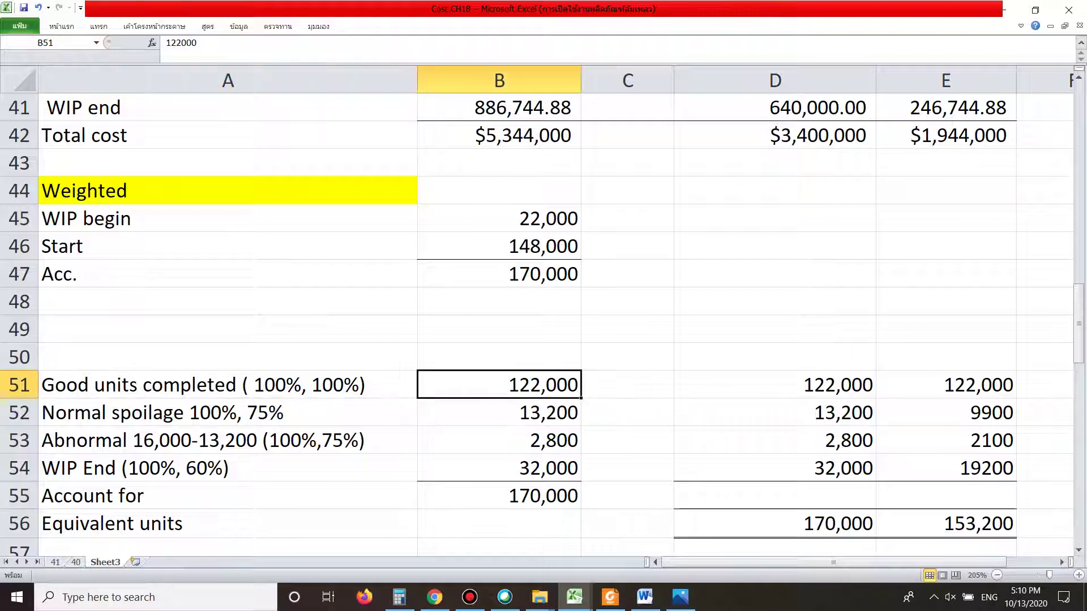
Step: Review the Weighted section's equivalent units in rows 51 to 56 and the total costs and costs per equivalent unit below them
{"action": "left_click", "coordinate": [775, 385]}
{"action": "left_click", "coordinate": [945, 385]}
{"action": "left_click_drag", "start_coordinate": [228, 412], "coordinate": [945, 496]}
{"action": "left_click", "coordinate": [774, 440]}
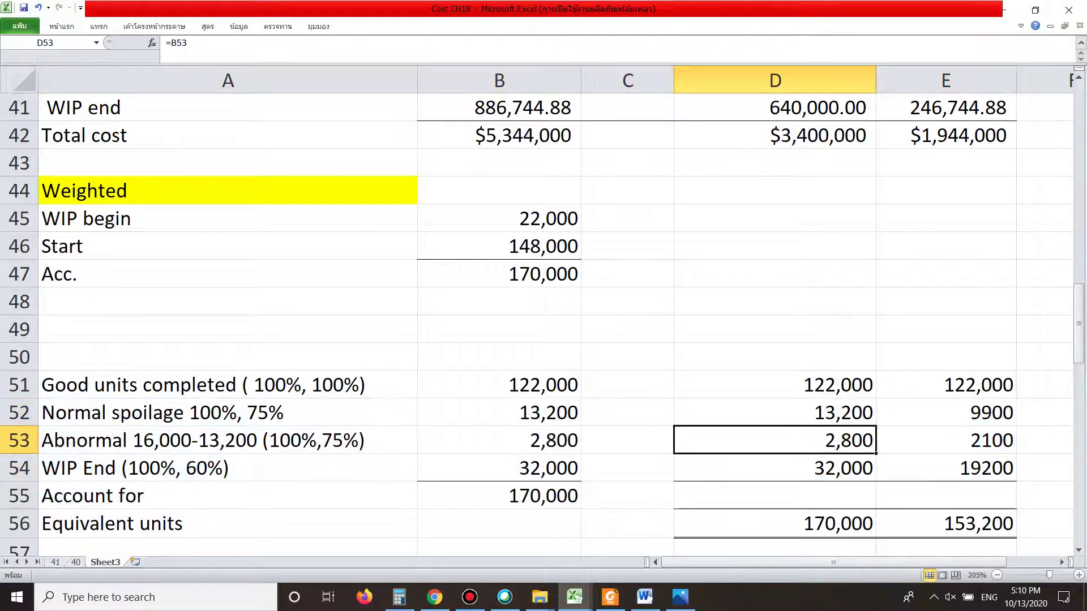
{"action": "scroll", "coordinate": [544, 317], "scroll_direction": "down", "scroll_amount": 3}
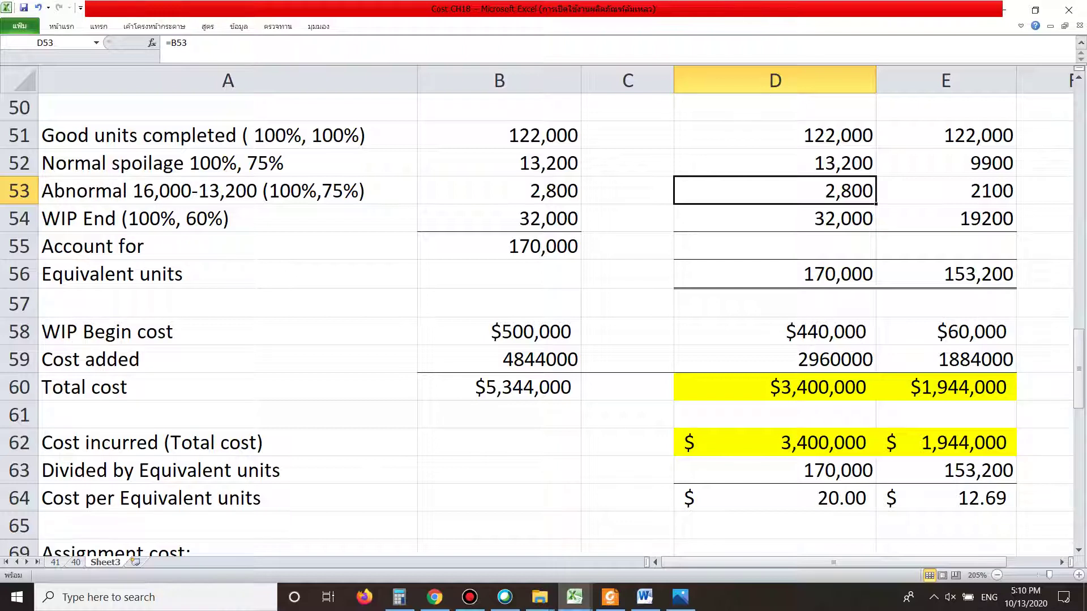
{"action": "scroll", "coordinate": [544, 317], "scroll_direction": "down", "scroll_amount": 1}
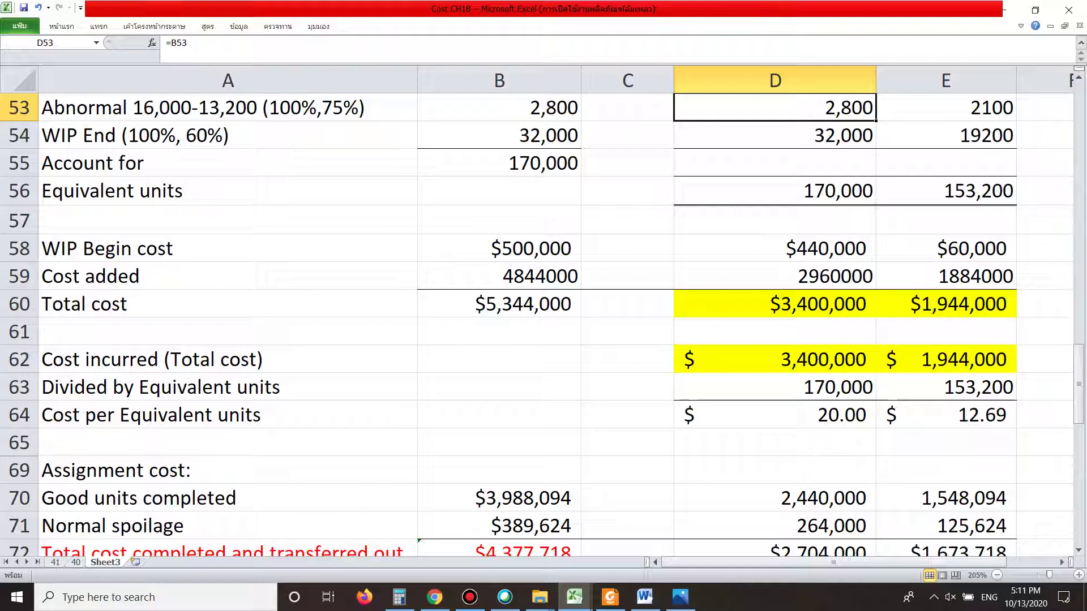
Step: Review the FIFO transferred-out and Abnormal spoilage costs in A39:B40 and examine the weighted transferred-out total's formula in B72
{"action": "scroll", "coordinate": [543, 317], "scroll_direction": "up", "scroll_amount": 7}
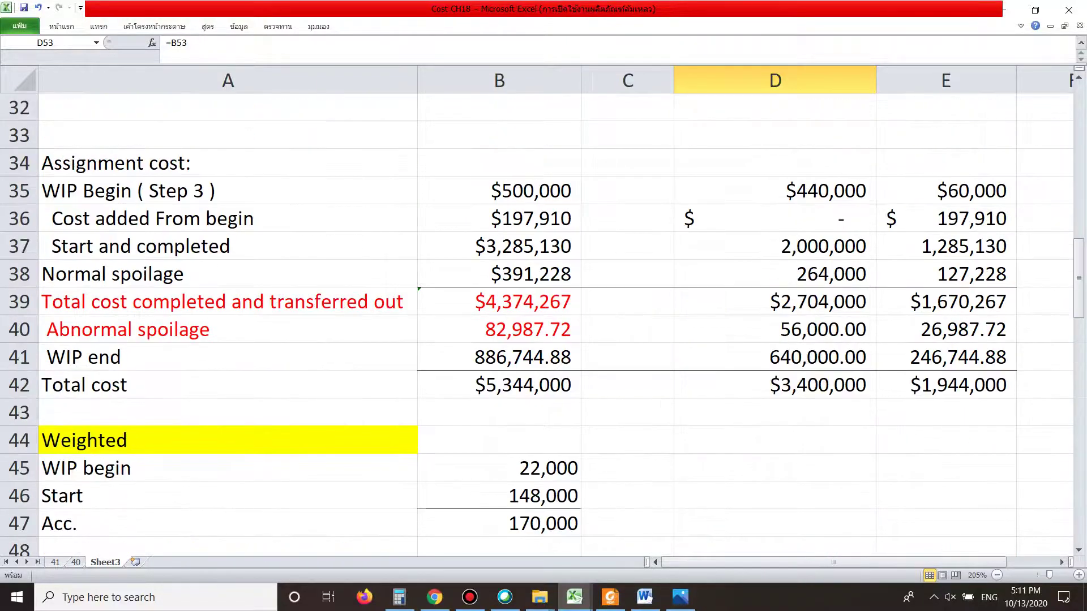
{"action": "scroll", "coordinate": [543, 317], "scroll_direction": "up", "scroll_amount": 4}
{"action": "scroll", "coordinate": [544, 317], "scroll_direction": "down", "scroll_amount": 2}
{"action": "scroll", "coordinate": [544, 317], "scroll_direction": "down", "scroll_amount": 1}
{"action": "left_click_drag", "start_coordinate": [228, 384], "coordinate": [500, 413]}
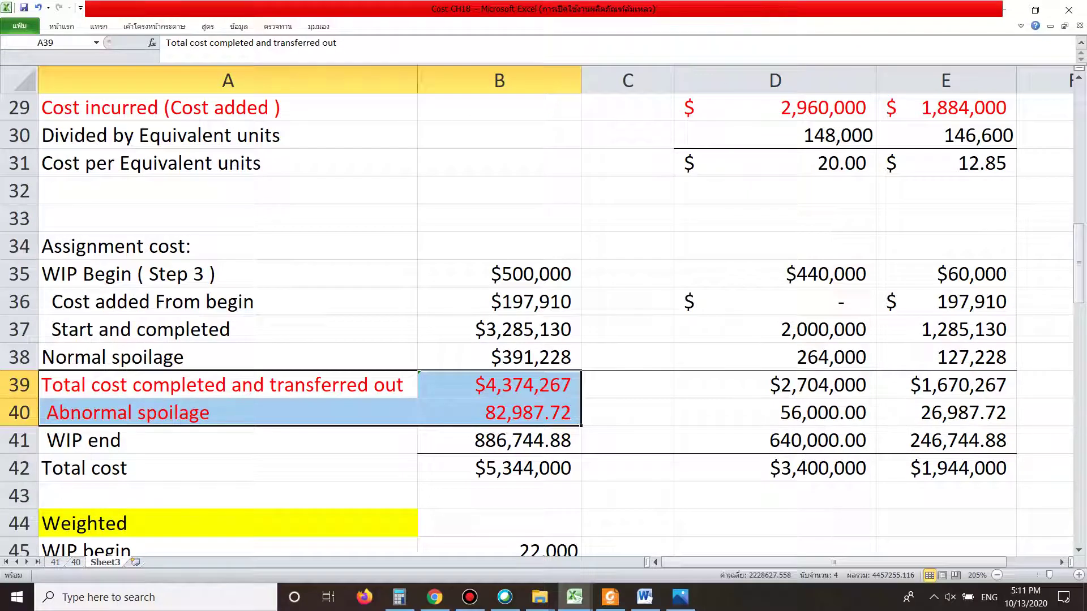
{"action": "left_click", "coordinate": [227, 385]}
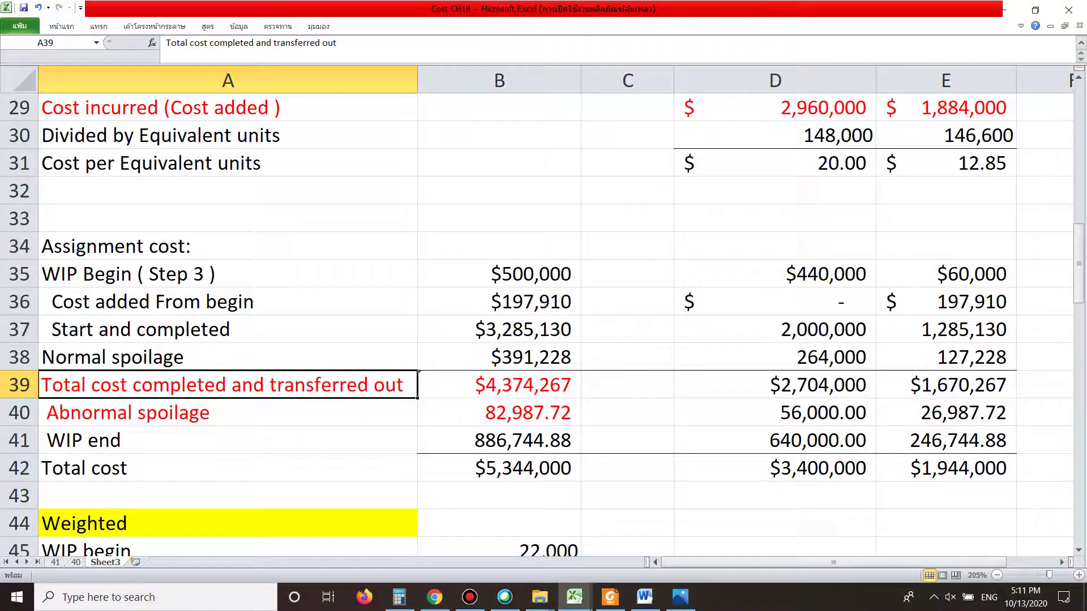
{"action": "left_click", "coordinate": [498, 413]}
{"action": "scroll", "coordinate": [538, 317], "scroll_direction": "down", "scroll_amount": 13}
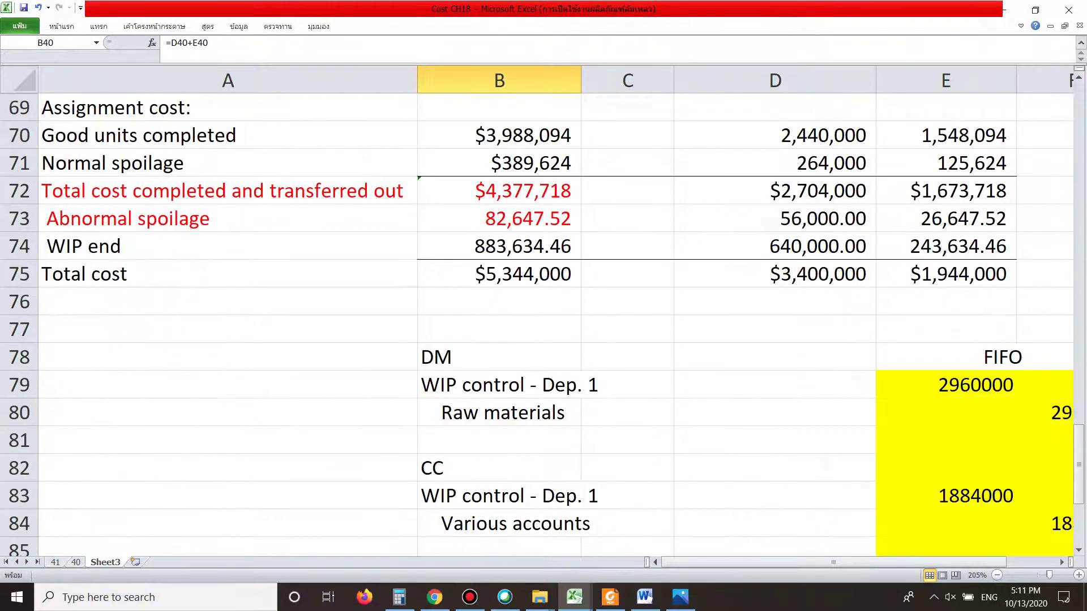
{"action": "left_click", "coordinate": [499, 191]}
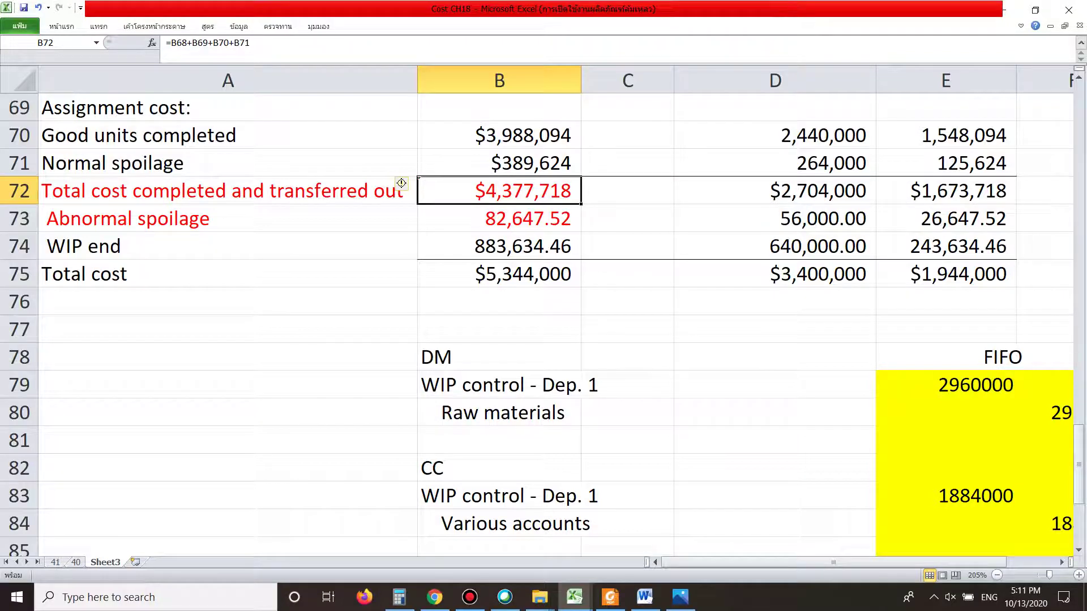
Step: Compare the weighted costs per equivalent unit in D64:E64 with the FIFO ones in D31:E31
{"action": "scroll", "coordinate": [544, 312], "scroll_direction": "up", "scroll_amount": 2}
{"action": "scroll", "coordinate": [543, 311], "scroll_direction": "up", "scroll_amount": 2}
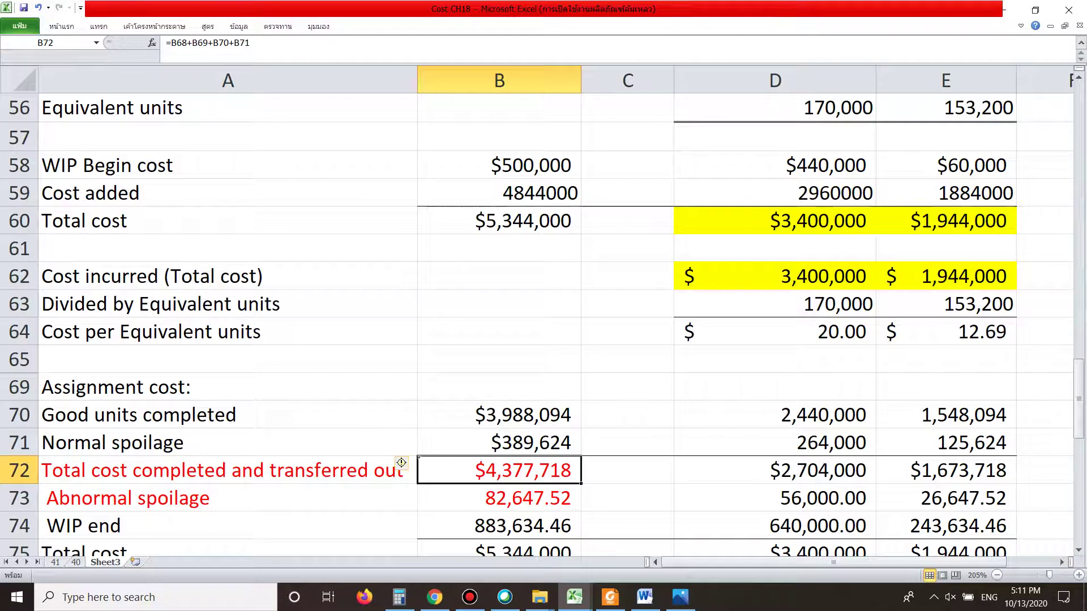
{"action": "left_click", "coordinate": [951, 332]}
{"action": "left_click", "coordinate": [775, 332]}
{"action": "left_click", "coordinate": [946, 332]}
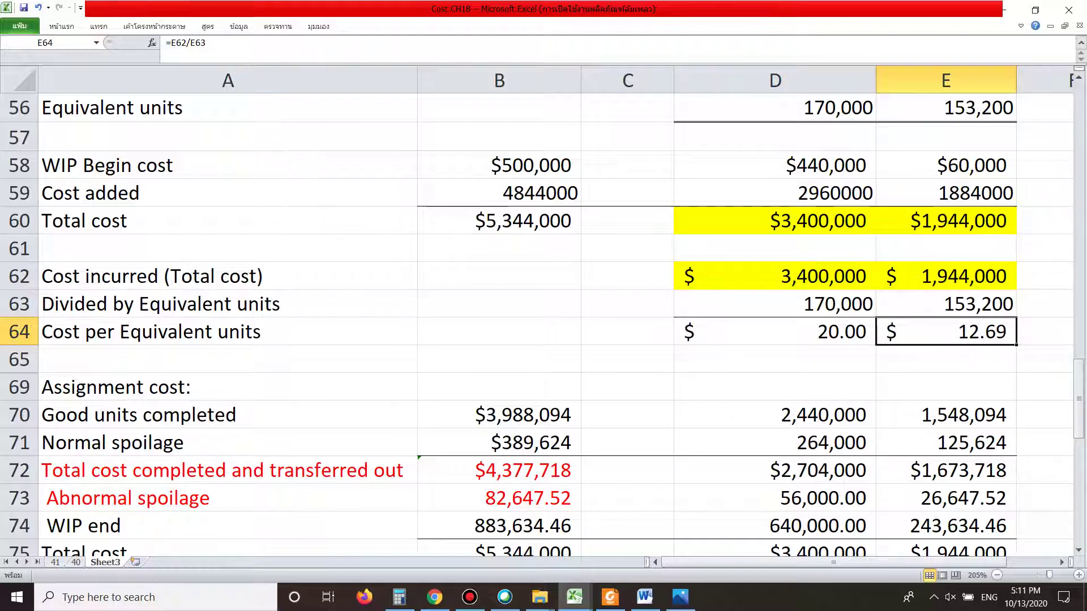
{"action": "scroll", "coordinate": [543, 312], "scroll_direction": "up", "scroll_amount": 9}
{"action": "scroll", "coordinate": [775, 332], "scroll_direction": "up", "scroll_amount": 2}
{"action": "left_click", "coordinate": [774, 332]}
{"action": "left_click", "coordinate": [945, 332]}
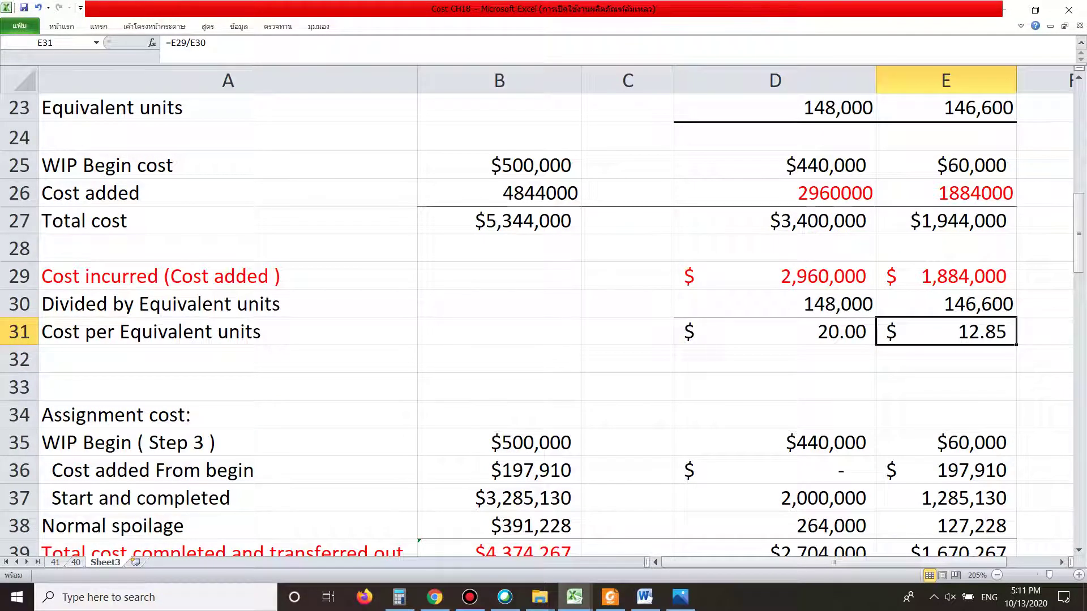
Step: Compare the FIFO transferred-out and abnormal spoilage costs in A39:B40 with the weighted ones in A72:B73
{"action": "scroll", "coordinate": [543, 317], "scroll_direction": "down", "scroll_amount": 4}
{"action": "left_click_drag", "start_coordinate": [227, 219], "coordinate": [499, 246]}
{"action": "left_click", "coordinate": [498, 328]}
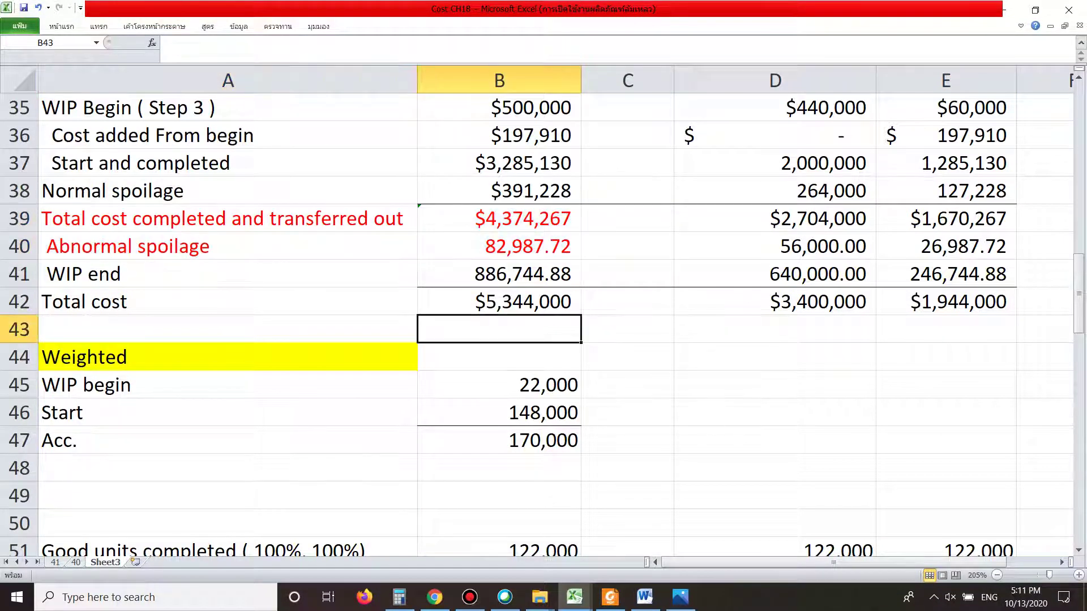
{"action": "left_click_drag", "start_coordinate": [228, 218], "coordinate": [499, 247]}
{"action": "scroll", "coordinate": [543, 317], "scroll_direction": "down", "scroll_amount": 9}
{"action": "left_click", "coordinate": [228, 302]}
{"action": "left_click_drag", "start_coordinate": [227, 301], "coordinate": [498, 329]}
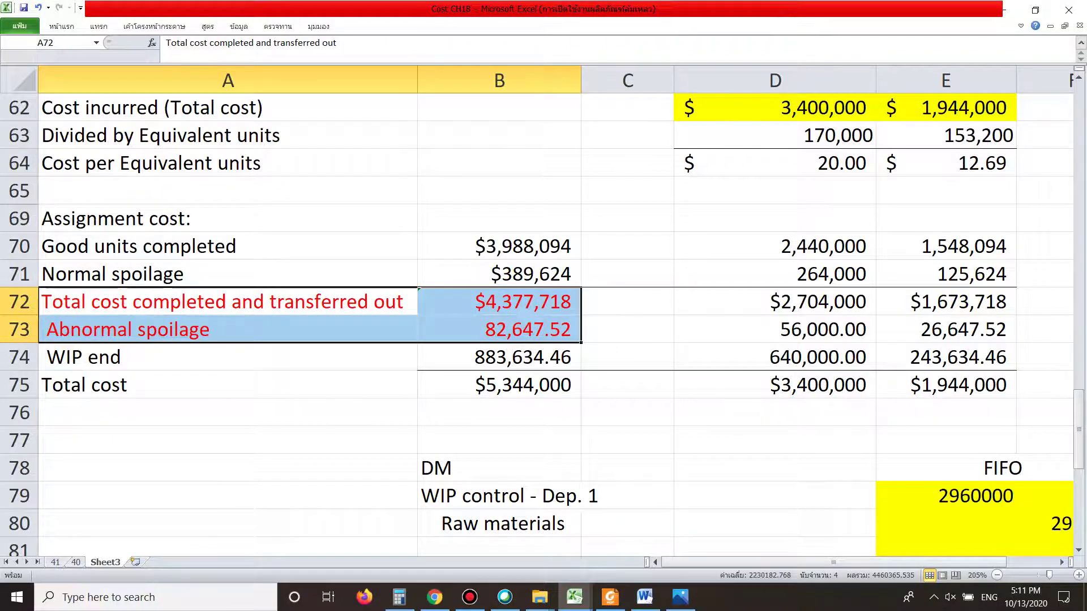
{"action": "left_click", "coordinate": [527, 330]}
Step: Review the journal entries in B78:H92, comparing the FIFO and Weighted Average amounts for completed units and abnormal spoilage
{"action": "scroll", "coordinate": [544, 317], "scroll_direction": "down", "scroll_amount": 4}
{"action": "scroll", "coordinate": [543, 317], "scroll_direction": "down", "scroll_amount": 2}
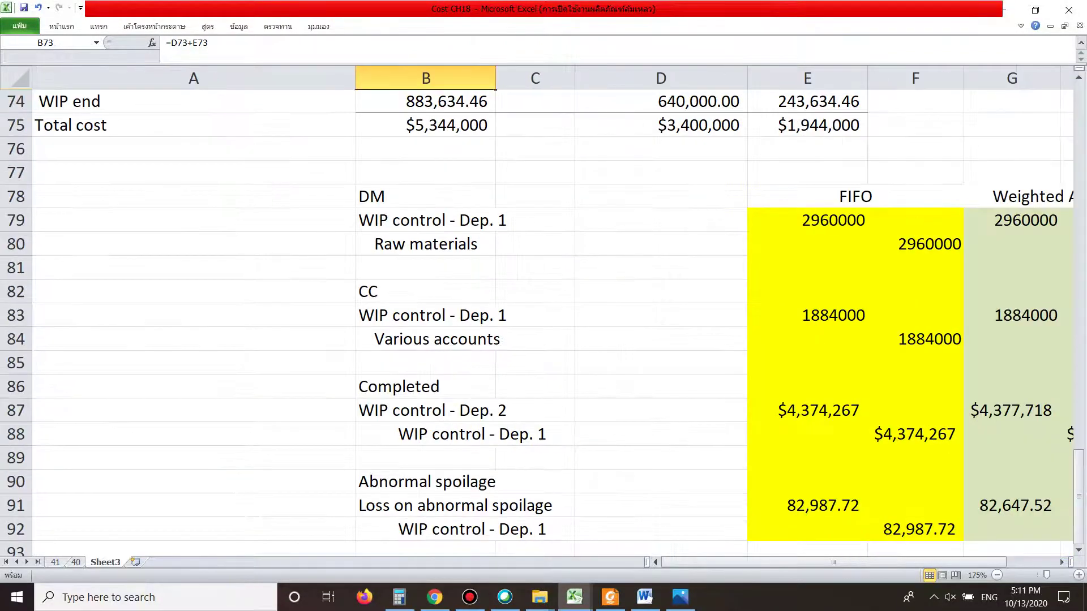
{"action": "left_click_drag", "start_coordinate": [715, 562], "coordinate": [752, 562]}
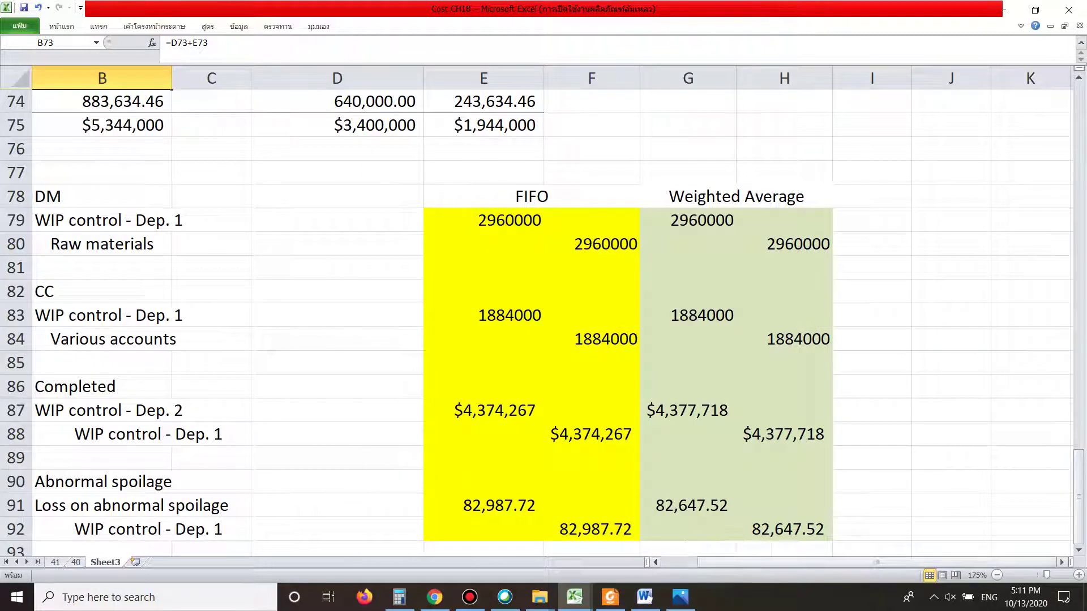
{"action": "scroll", "coordinate": [543, 317], "scroll_direction": "down", "scroll_amount": 1}
{"action": "left_click_drag", "start_coordinate": [84, 125], "coordinate": [419, 460]}
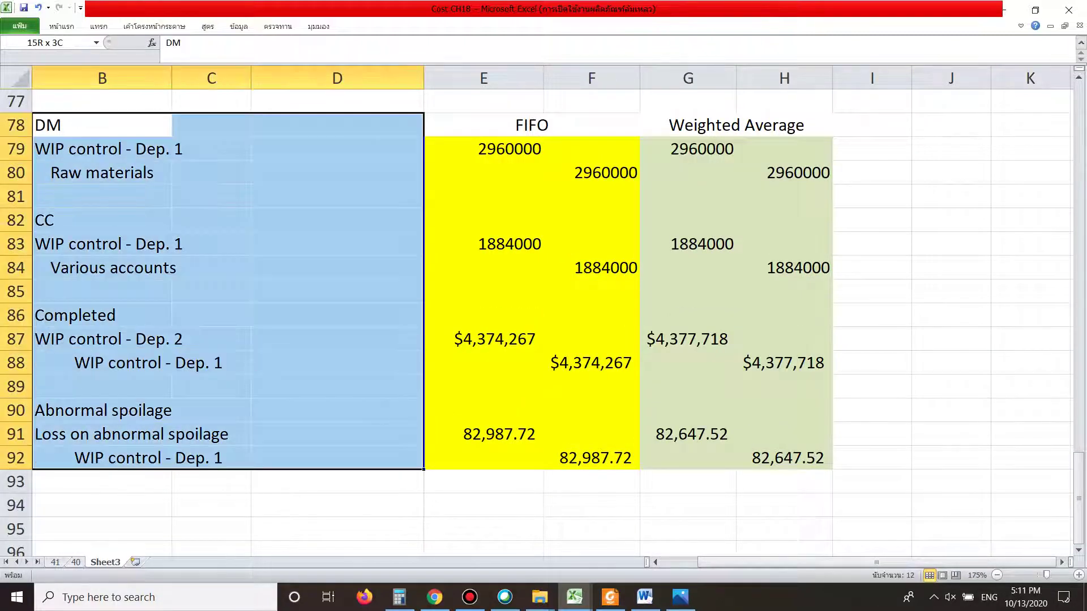
{"action": "left_click", "coordinate": [337, 457]}
{"action": "left_click_drag", "start_coordinate": [484, 340], "coordinate": [785, 458]}
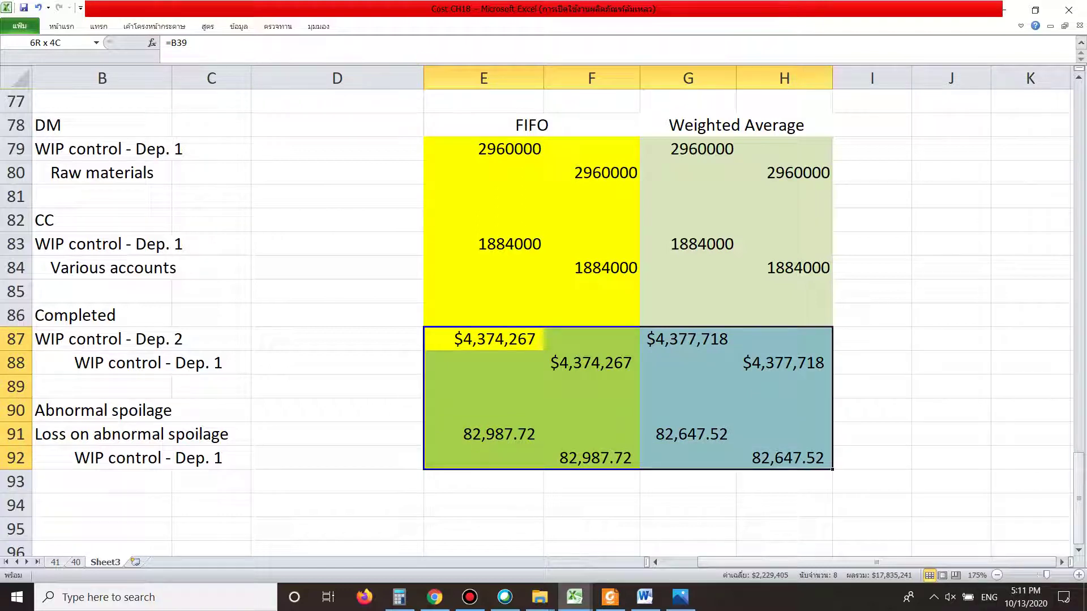
{"action": "left_click", "coordinate": [871, 410]}
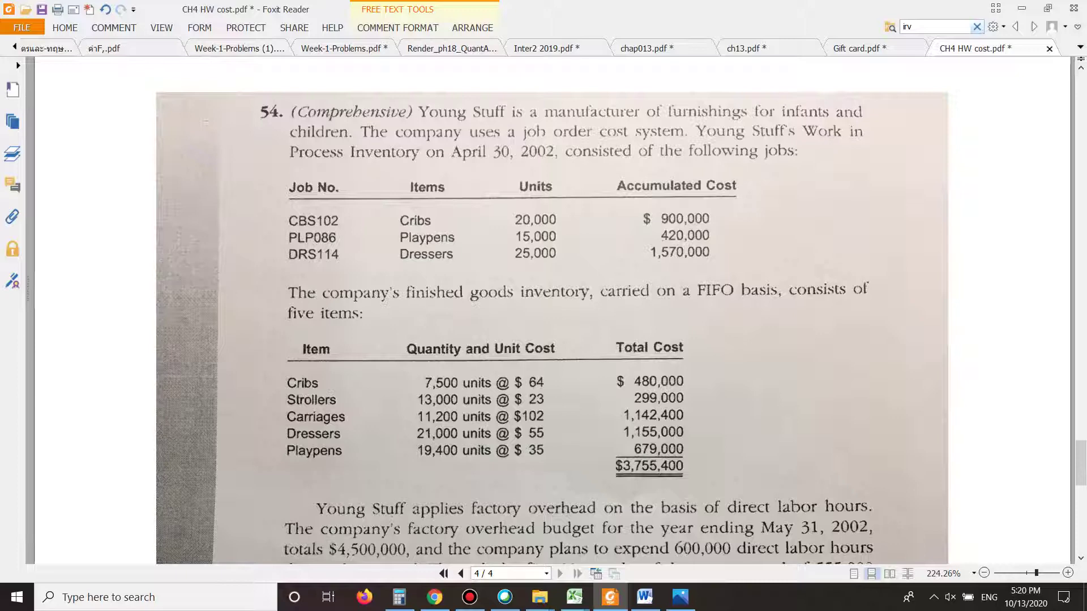
Step: In Foxit Reader, draw a red line under "on April 30, 2002" in problem 54 of CH4 HW cost.pdf
{"action": "scroll", "coordinate": [667, 363], "scroll_direction": "up", "scroll_amount": 1}
{"action": "scroll", "coordinate": [667, 363], "scroll_direction": "up", "scroll_amount": 2}
{"action": "scroll", "coordinate": [667, 362], "scroll_direction": "down", "scroll_amount": 1}
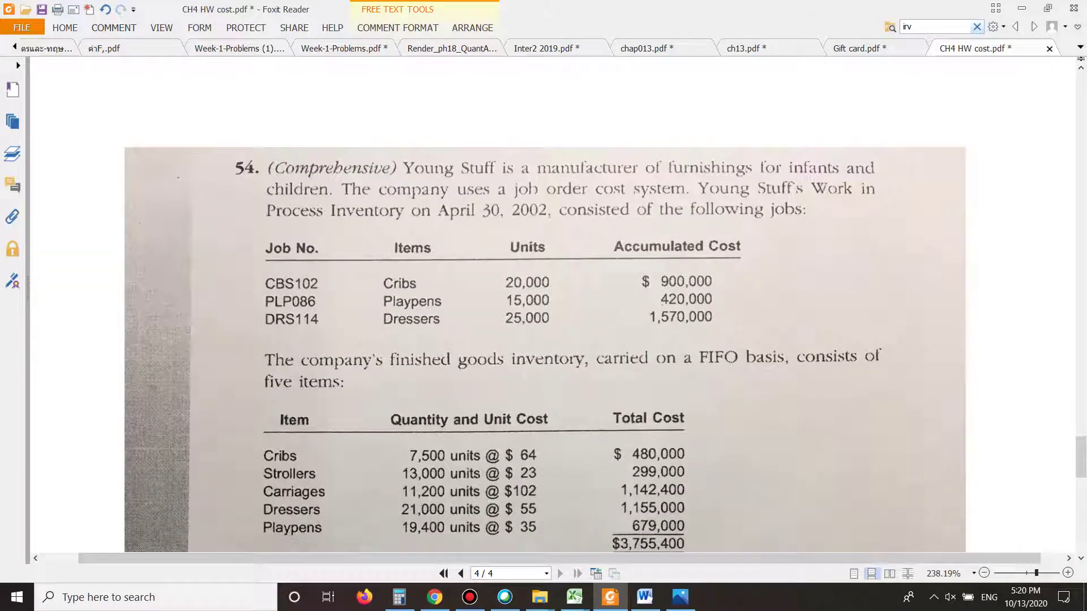
{"action": "left_click", "coordinate": [114, 27]}
{"action": "left_click", "coordinate": [299, 75]}
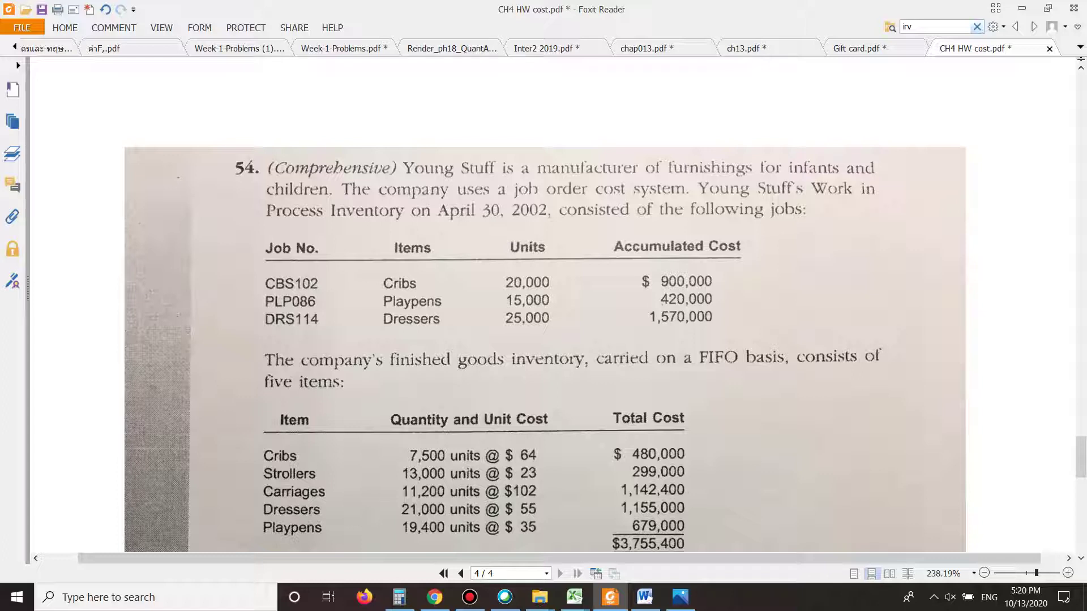
{"action": "left_click_drag", "start_coordinate": [414, 222], "coordinate": [550, 220]}
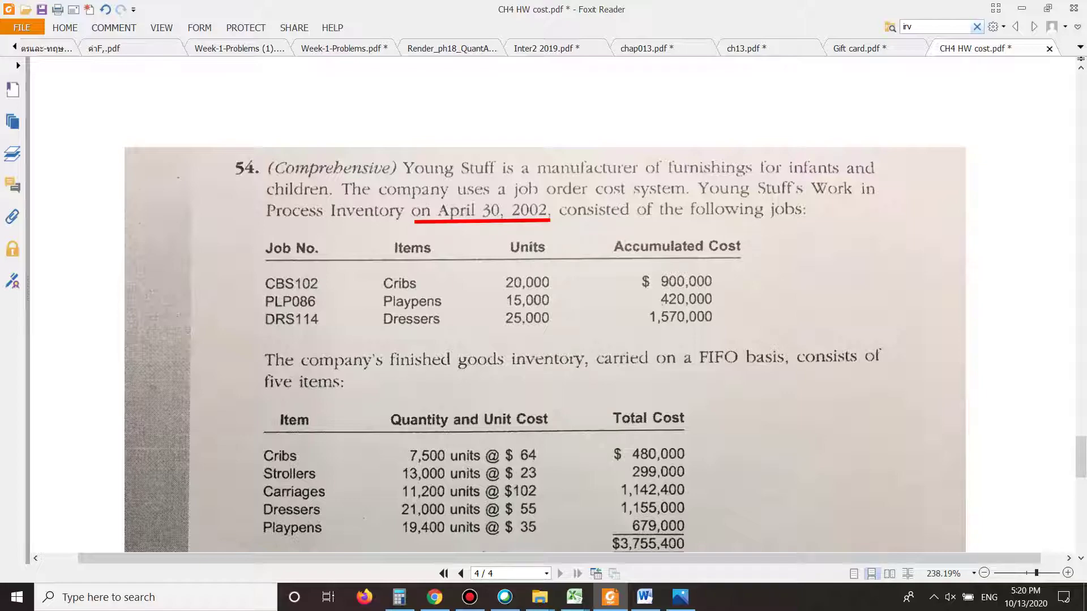
Step: Add the text note "Begin" over the underlined April 30, 2002 date in problem 54
{"action": "scroll", "coordinate": [552, 304], "scroll_direction": "up", "scroll_amount": 20}
{"action": "scroll", "coordinate": [552, 304], "scroll_direction": "up", "scroll_amount": 10}
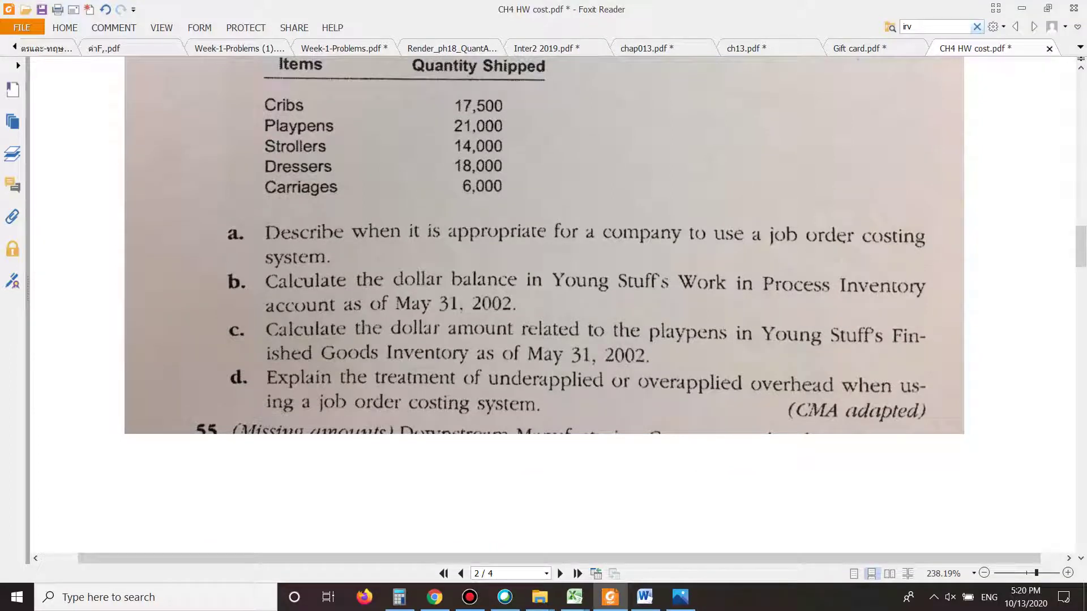
{"action": "scroll", "coordinate": [552, 304], "scroll_direction": "down", "scroll_amount": 10}
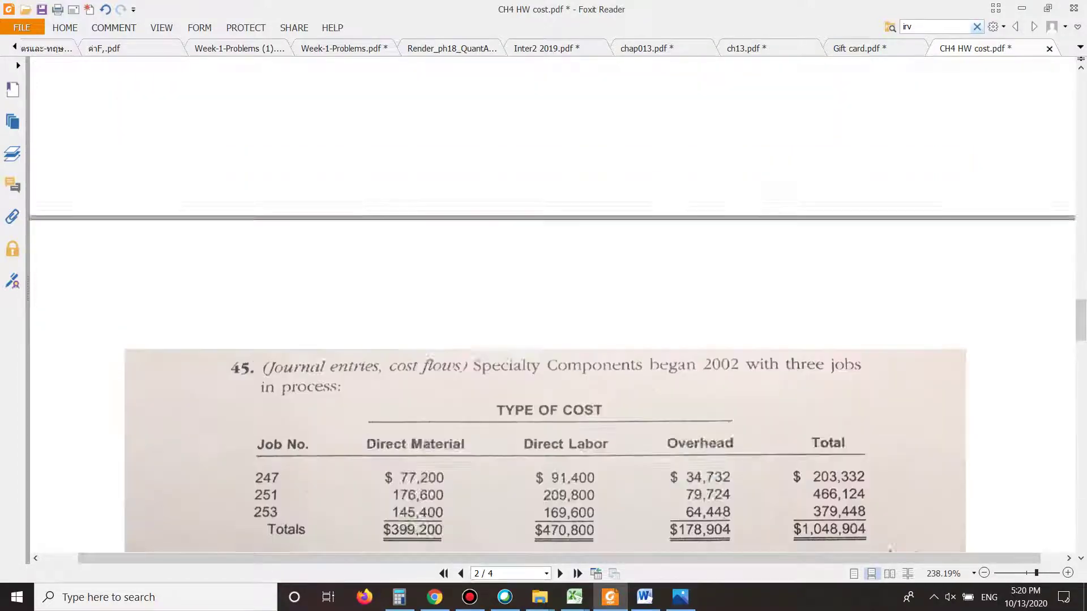
{"action": "scroll", "coordinate": [552, 304], "scroll_direction": "down", "scroll_amount": 15}
{"action": "scroll", "coordinate": [552, 304], "scroll_direction": "up", "scroll_amount": 4}
{"action": "left_click", "coordinate": [113, 28]}
{"action": "left_click", "coordinate": [197, 68]}
{"action": "left_click", "coordinate": [472, 236]}
{"action": "type", "text": "Begin"}
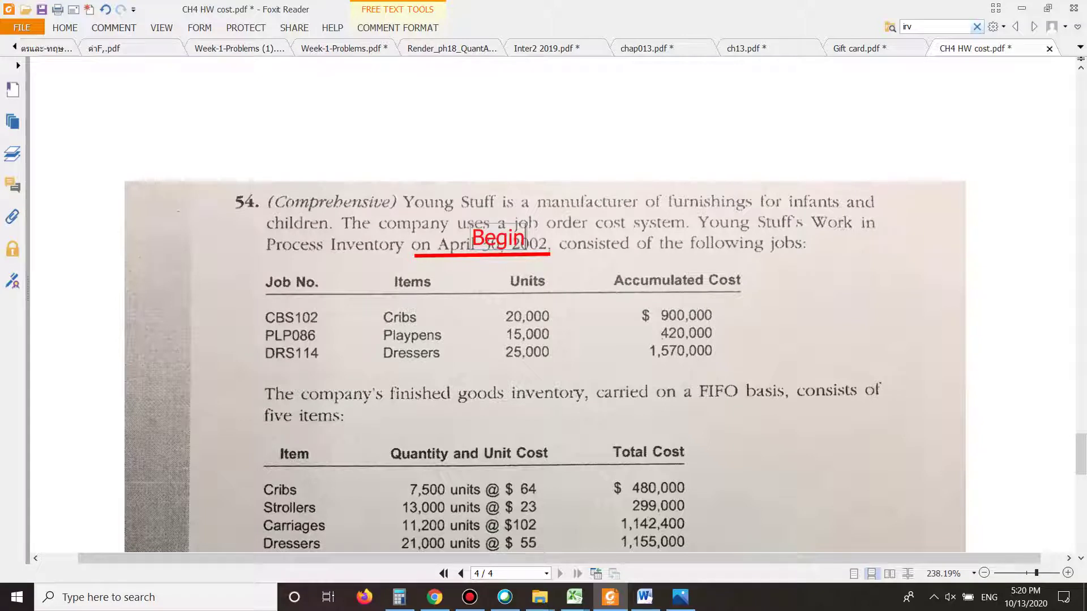
{"action": "key", "text": "Escape"}
Step: Add the text note "Total cost" above the Accumulated Cost heading of problem 54's job table and leave the text tool
{"action": "scroll", "coordinate": [543, 315], "scroll_direction": "down", "scroll_amount": 3}
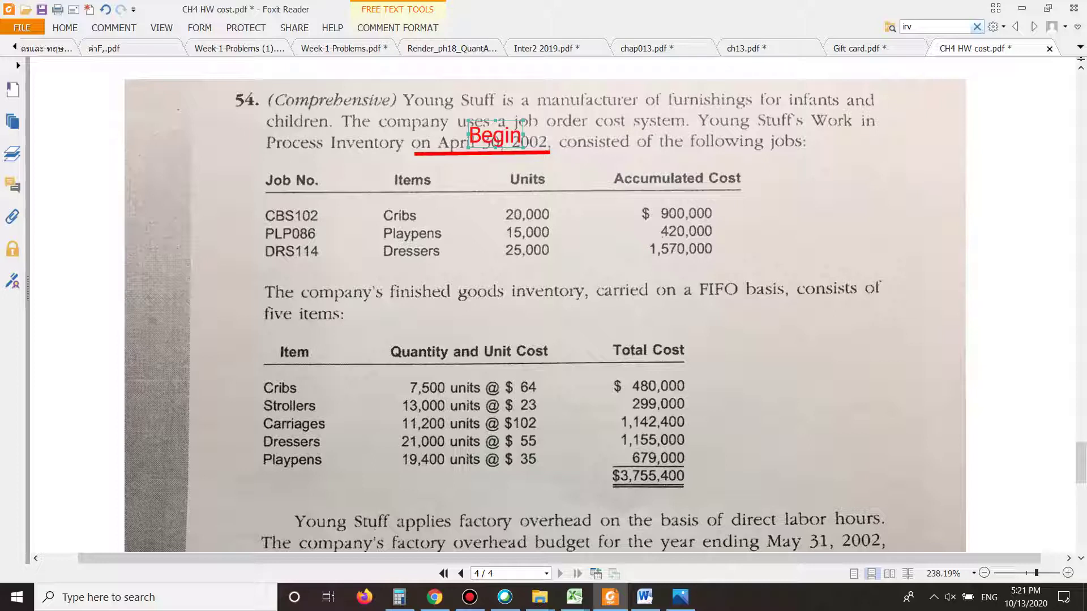
{"action": "left_click", "coordinate": [649, 161]}
{"action": "type", "text": "9"}
{"action": "key", "text": "BackSpace"}
{"action": "key", "text": "grave"}
{"action": "key", "text": "alt+shift"}
{"action": "type", "text": "Total cost"}
{"action": "key", "text": "alt+shift"}
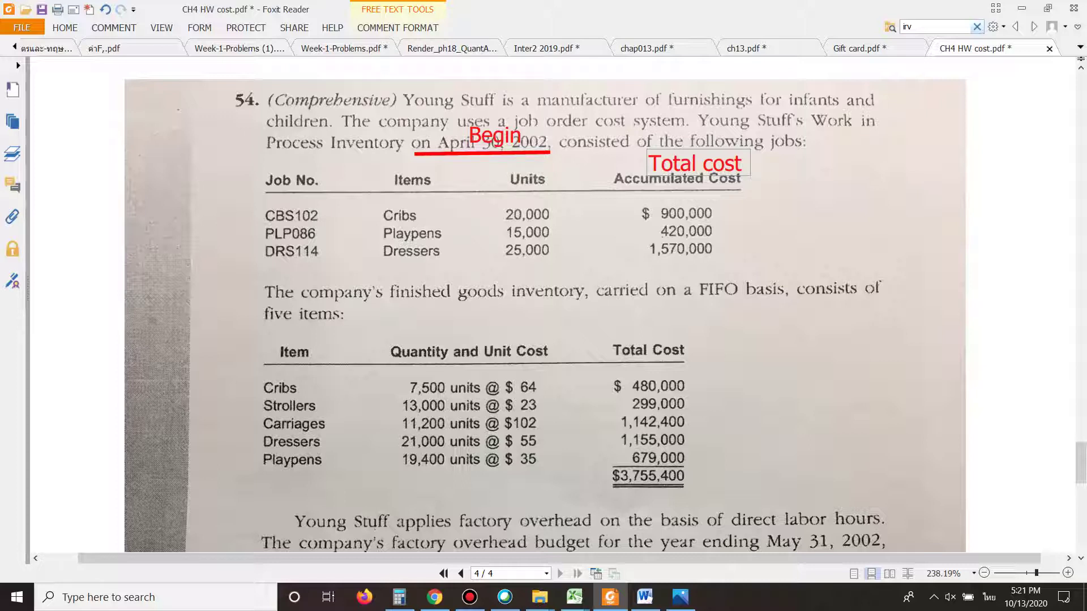
{"action": "scroll", "coordinate": [818, 369], "scroll_direction": "down", "scroll_amount": 1}
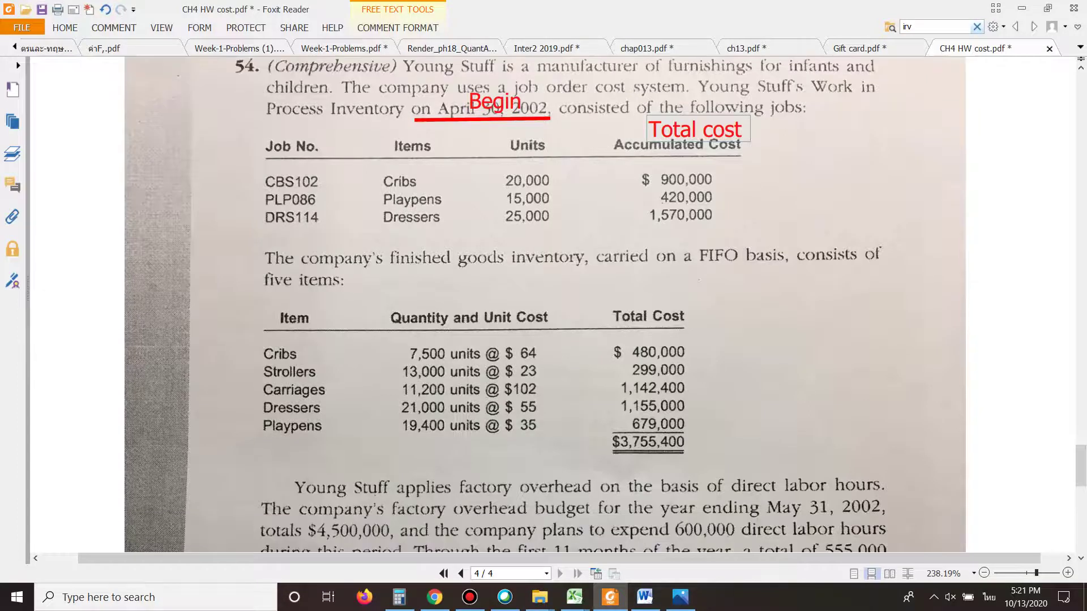
{"action": "left_click", "coordinate": [818, 370]}
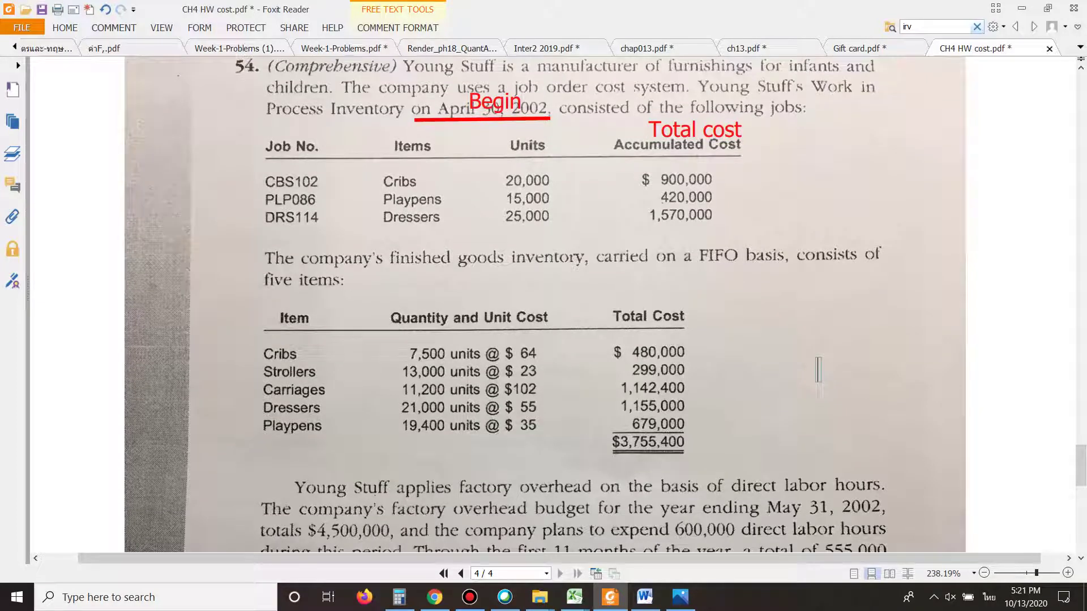
{"action": "left_click", "coordinate": [113, 27]}
{"action": "left_click", "coordinate": [63, 53]}
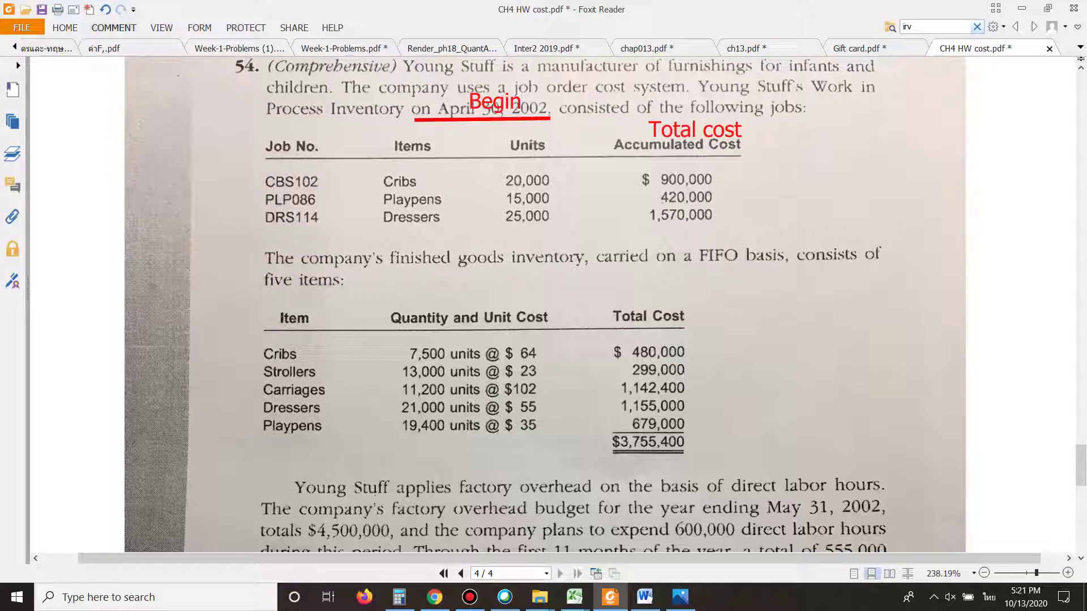
Step: Draw a red line under "finished goods inventory," in problem 54
{"action": "left_click", "coordinate": [113, 27]}
{"action": "left_click", "coordinate": [299, 74]}
{"action": "left_click_drag", "start_coordinate": [402, 272], "coordinate": [600, 267]}
Step: Add the text note "WIP" just before the "Begin" note above problem 54's Process Inventory line
{"action": "left_click", "coordinate": [114, 28]}
{"action": "left_click", "coordinate": [197, 61]}
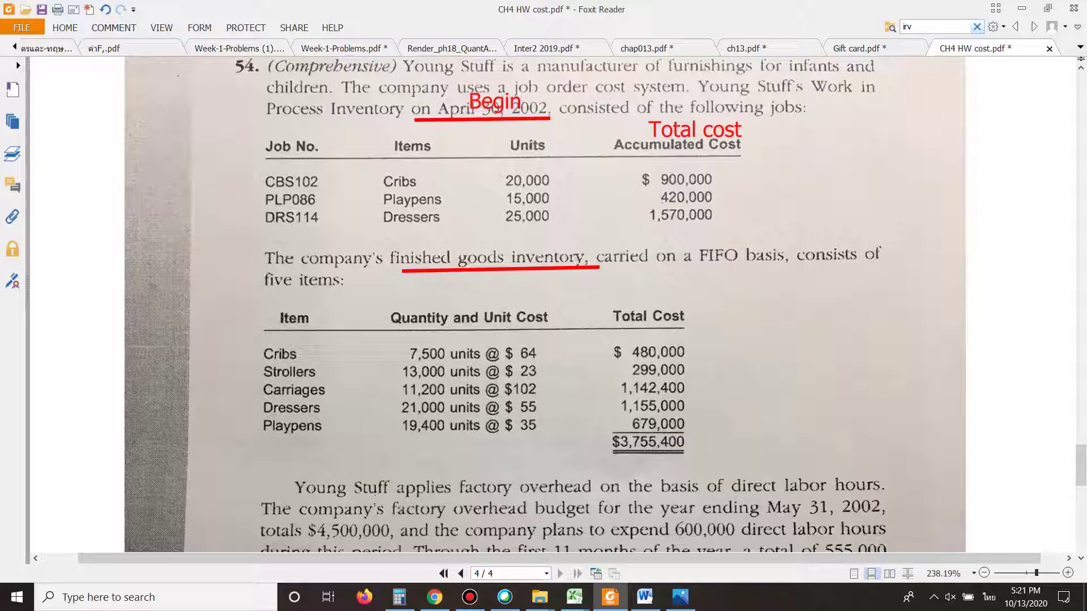
{"action": "scroll", "coordinate": [544, 306], "scroll_direction": "down", "scroll_amount": 3}
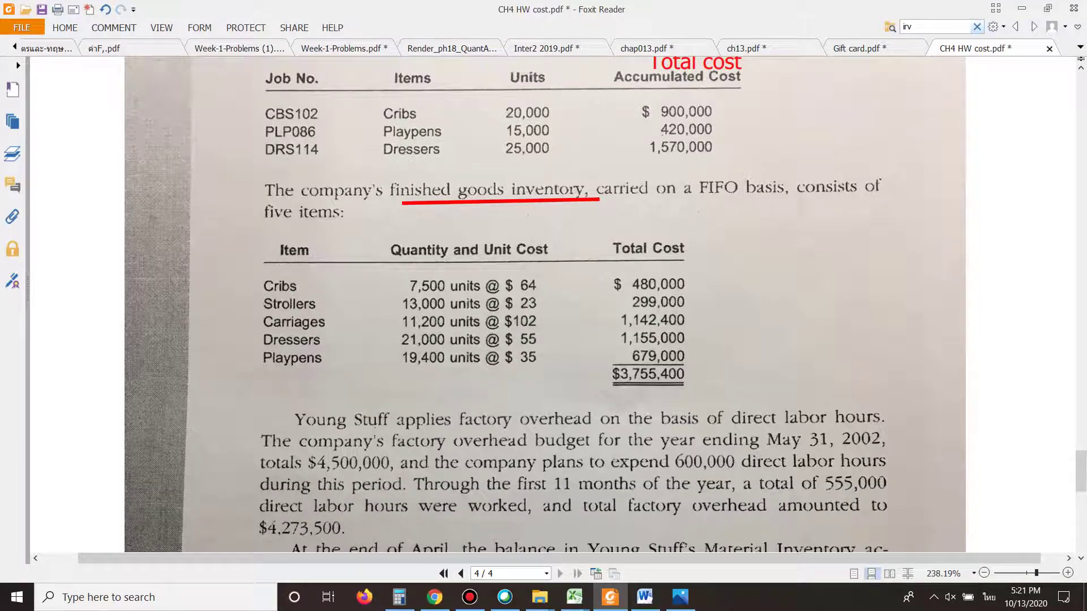
{"action": "scroll", "coordinate": [543, 305], "scroll_direction": "up", "scroll_amount": 3}
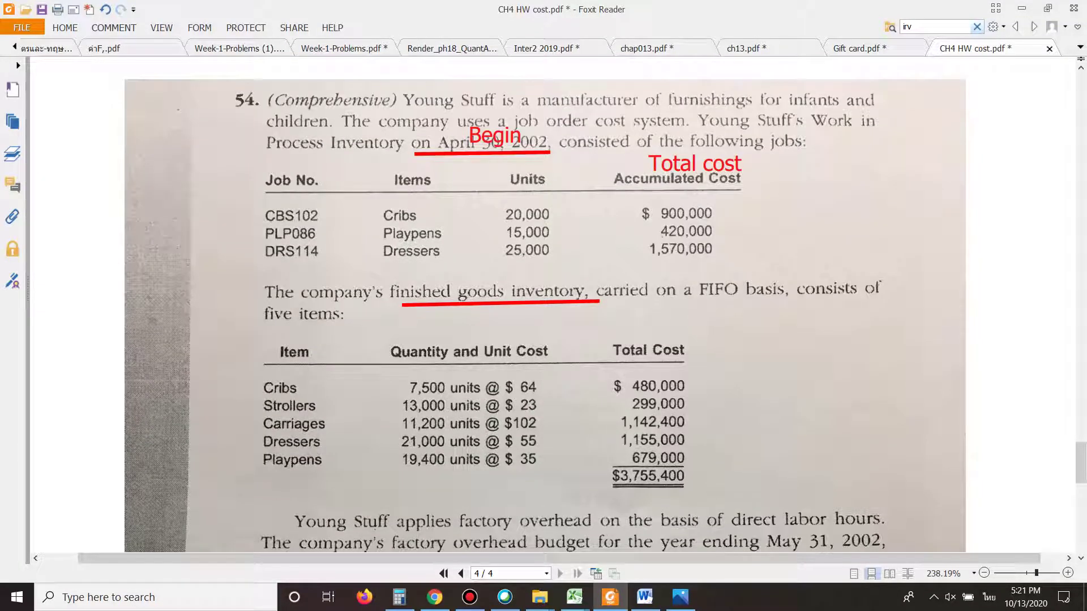
{"action": "left_click", "coordinate": [390, 135]}
{"action": "type", "text": "\"ณญ"}
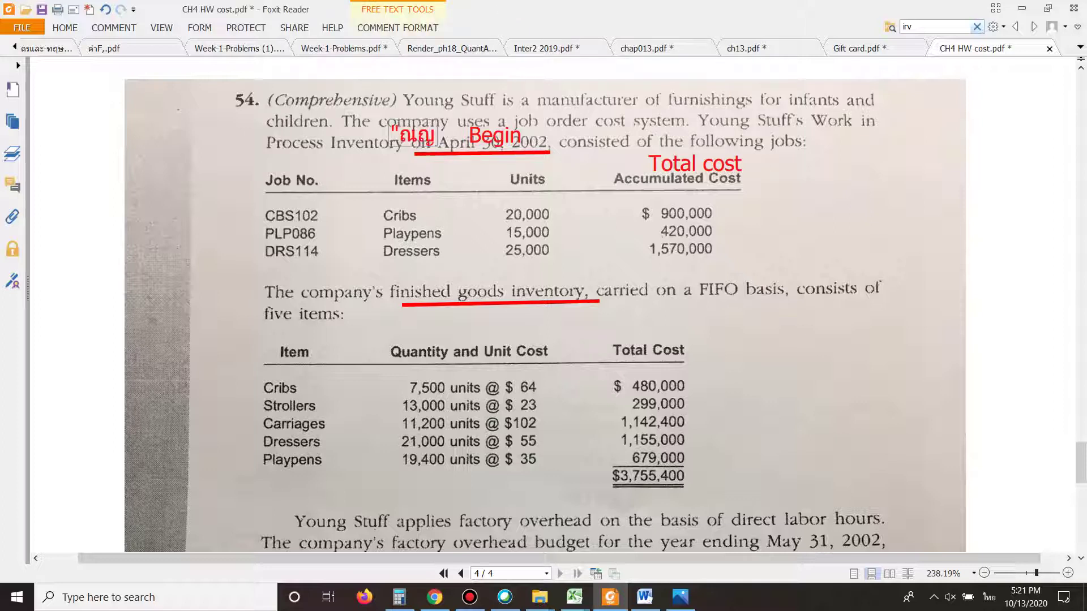
{"action": "key", "text": "ctrl+a"}
{"action": "key", "text": "alt+shift"}
{"action": "type", "text": "WIP"}
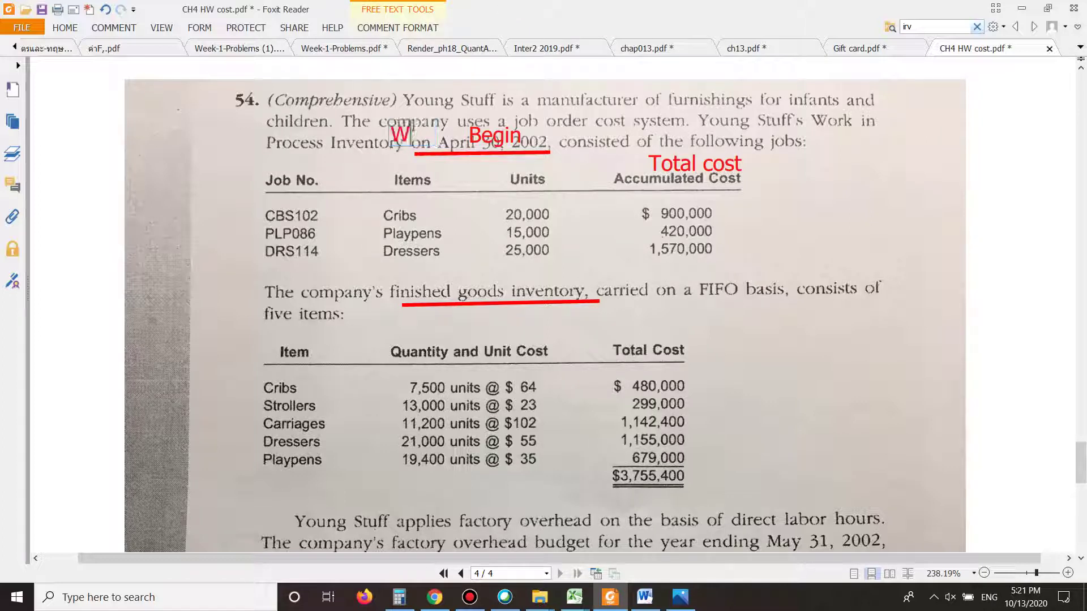
{"action": "left_click", "coordinate": [446, 144]}
Step: Draw red lines under "factory overhead" and "basis of direct labor hours" in the overhead paragraph of problem 54
{"action": "scroll", "coordinate": [533, 287], "scroll_direction": "down", "scroll_amount": 3}
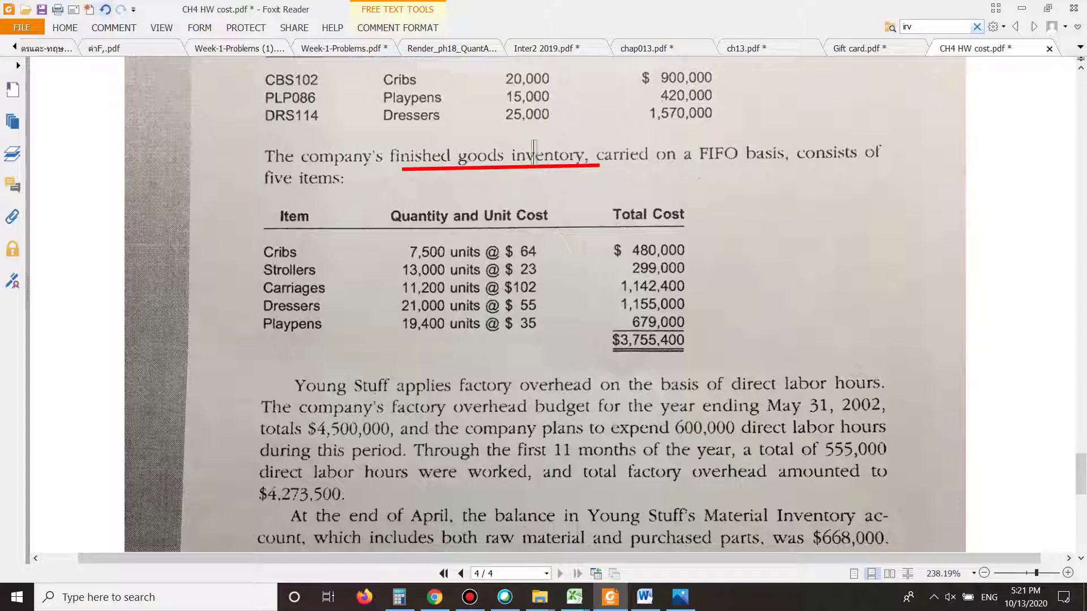
{"action": "left_click", "coordinate": [113, 28]}
{"action": "left_click", "coordinate": [300, 75]}
{"action": "scroll", "coordinate": [545, 304], "scroll_direction": "down", "scroll_amount": 3}
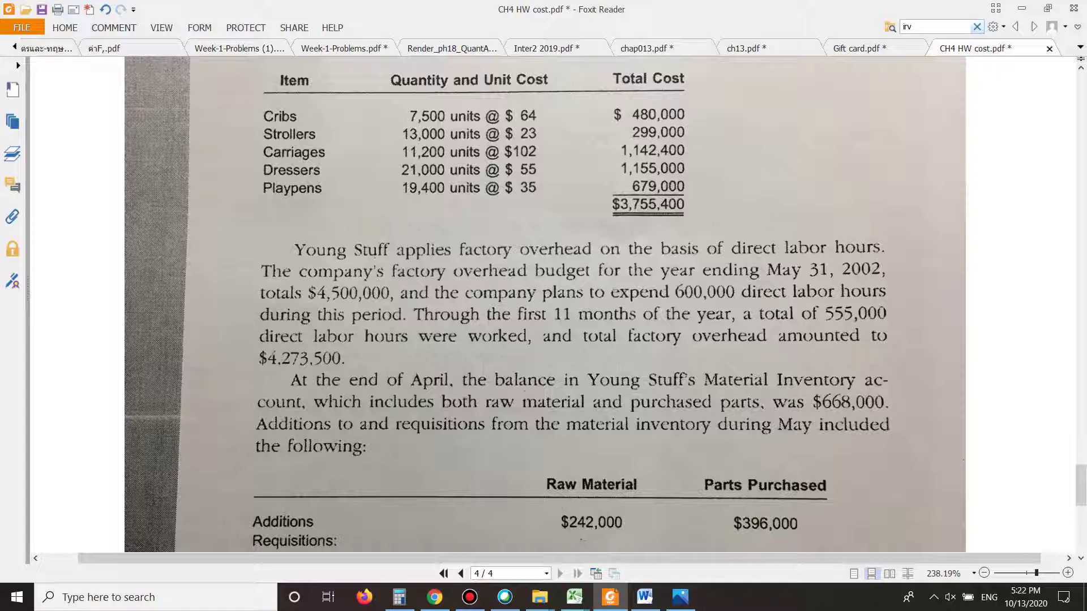
{"action": "mouse_move", "coordinate": [454, 259]}
{"action": "left_mouse_down"}
{"action": "mouse_move", "coordinate": [547, 274]}
{"action": "mouse_move", "coordinate": [594, 258]}
{"action": "left_mouse_up"}
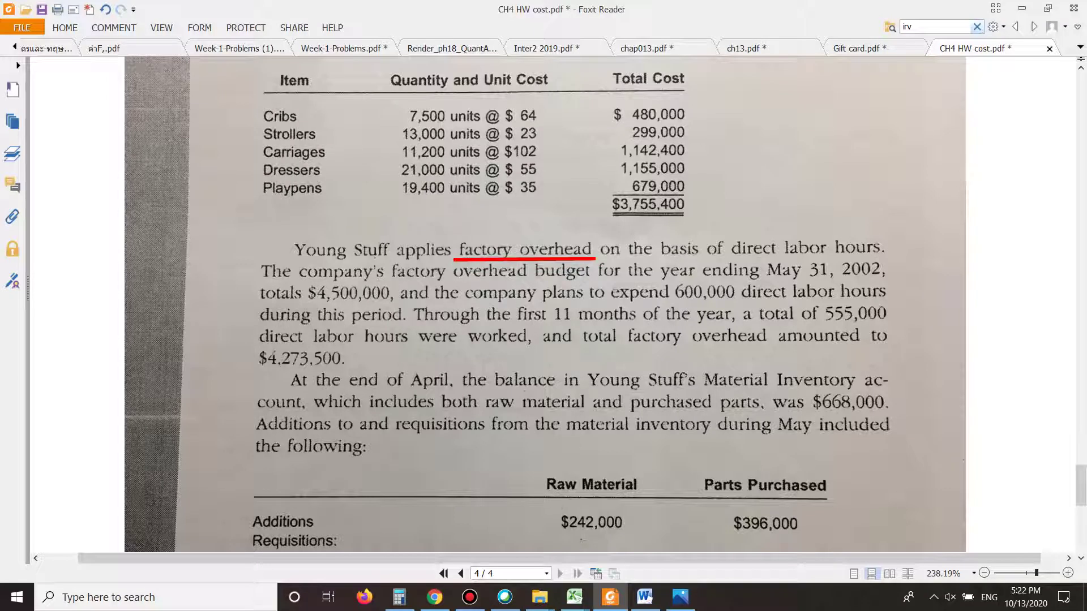
{"action": "left_click_drag", "start_coordinate": [663, 260], "coordinate": [884, 255]}
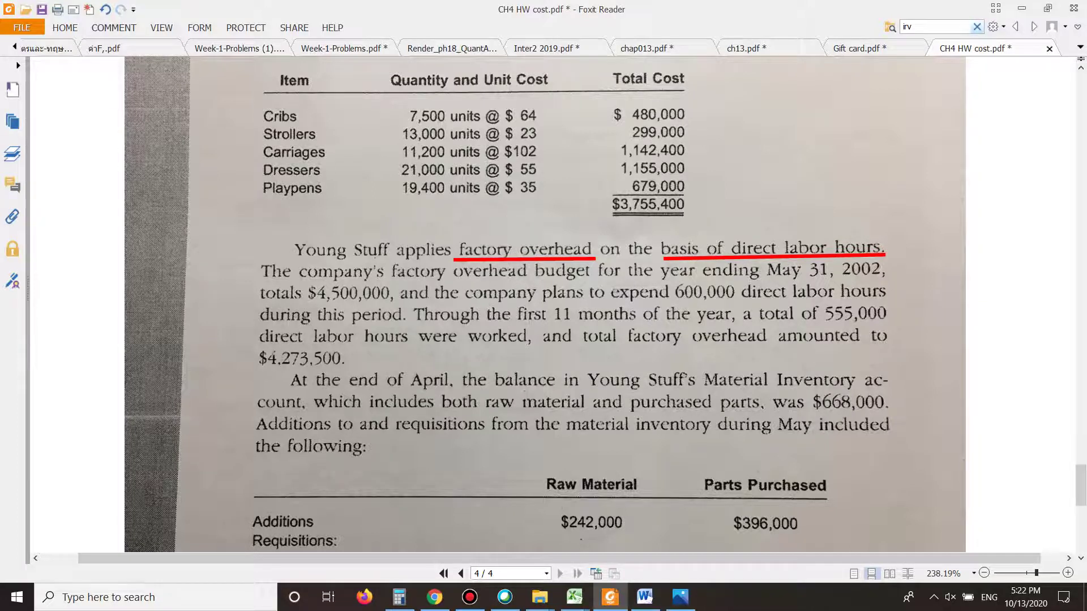
Step: Add the Thai text note "ค่าส่วนกลางคิดจาก ชัวโมงลูกจ้าง" above the underlined "basis of direct labor hours"
{"action": "left_click", "coordinate": [113, 27]}
{"action": "left_click", "coordinate": [198, 61]}
{"action": "left_click", "coordinate": [661, 230]}
{"action": "type", "text": "8jk"}
{"action": "key", "text": "ctrl+a"}
{"action": "key", "text": "alt+shift"}
{"action": "type", "text": "ค่าส่วนกลางคิดจาก ขัวโมงลูกจ้าง"}
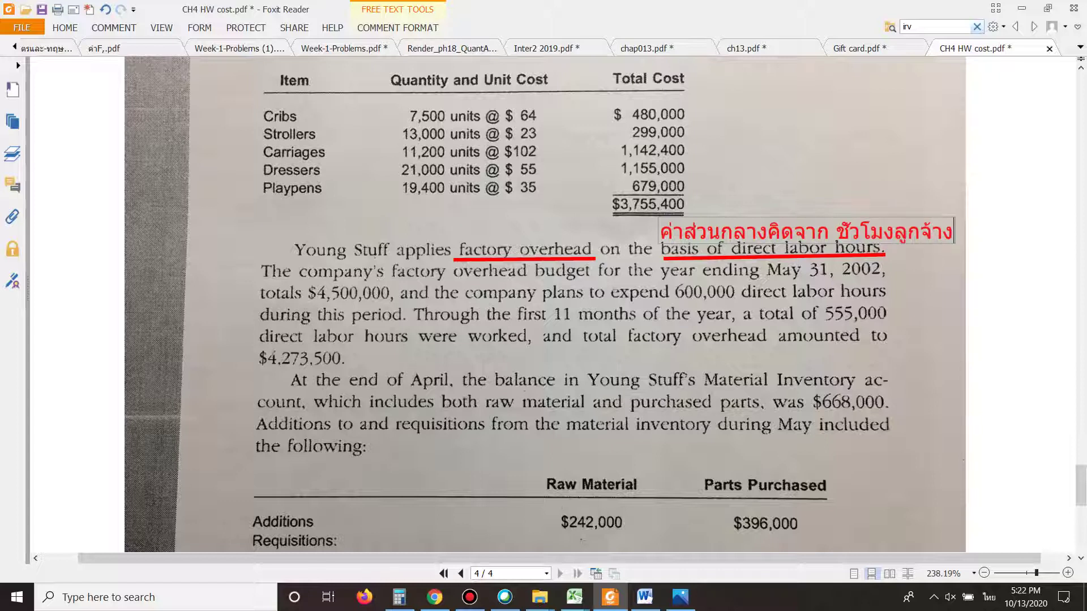
Step: Underline "overhead budget" and "totals $4,500,000," in red in the overhead paragraph and leave the line tool
{"action": "left_click", "coordinate": [113, 27]}
{"action": "left_click", "coordinate": [299, 75]}
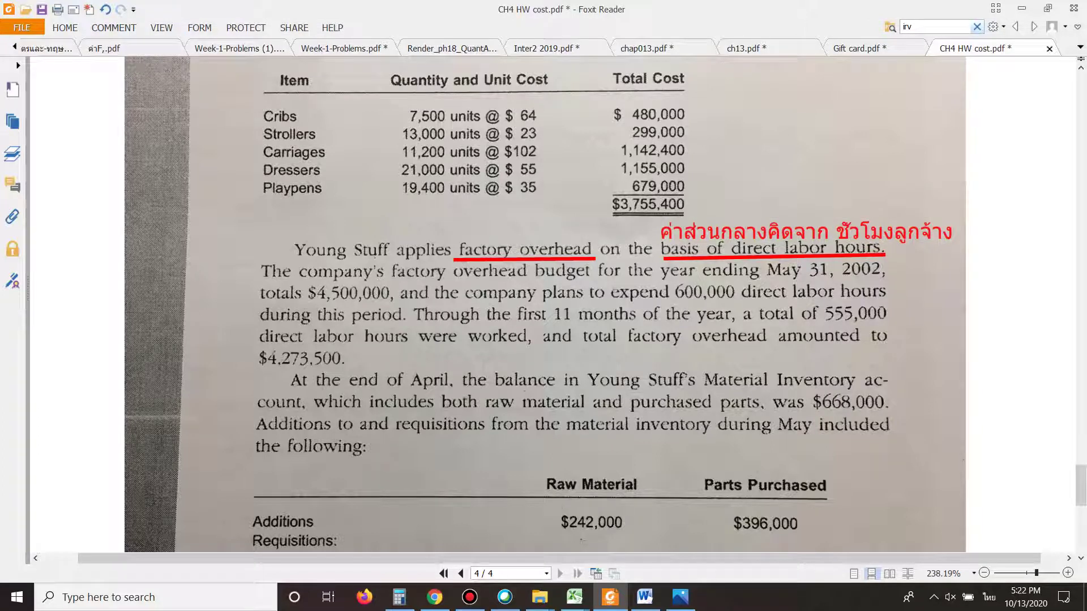
{"action": "left_click_drag", "start_coordinate": [457, 281], "coordinate": [590, 278]}
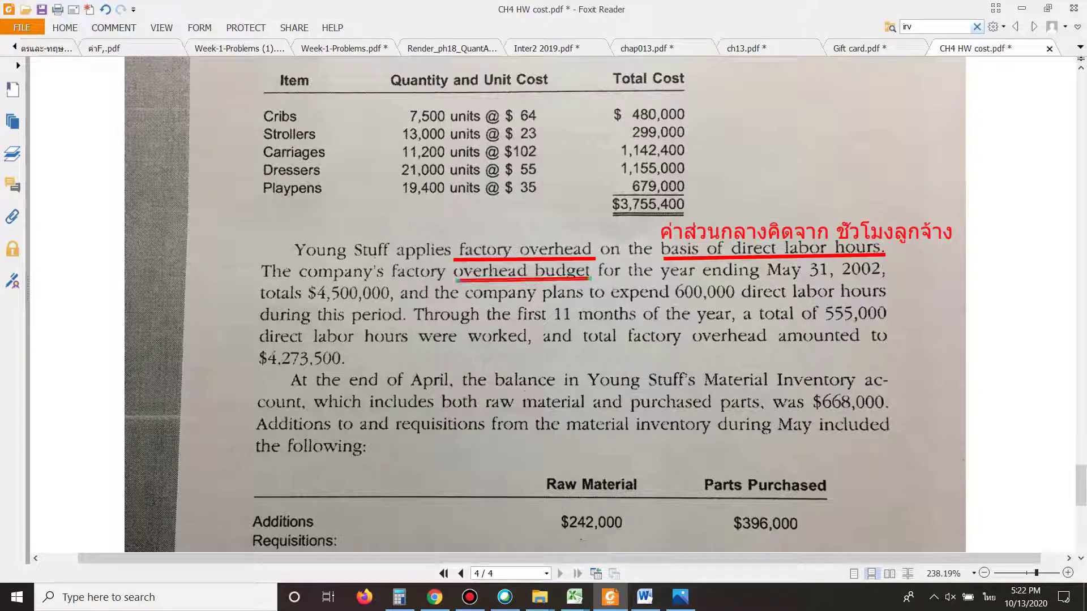
{"action": "left_click_drag", "start_coordinate": [256, 305], "coordinate": [396, 305]}
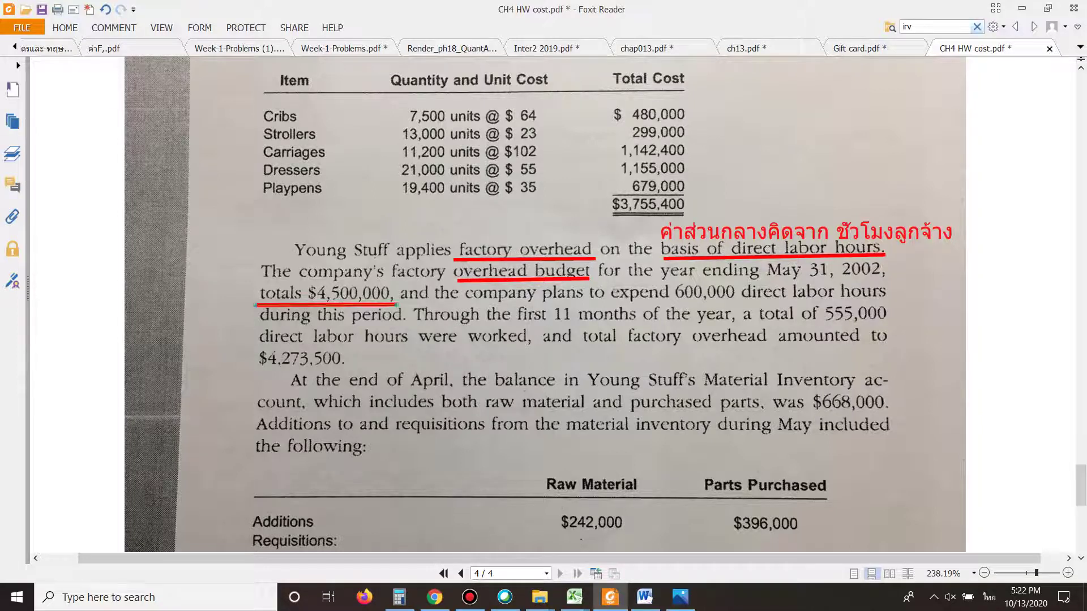
{"action": "left_click", "coordinate": [113, 28]}
{"action": "left_click", "coordinate": [196, 57]}
Step: Switch to the Cost workbook in Excel and rename Sheet2 as "CH4 54"
{"action": "scroll", "coordinate": [545, 326], "scroll_direction": "down", "scroll_amount": 1}
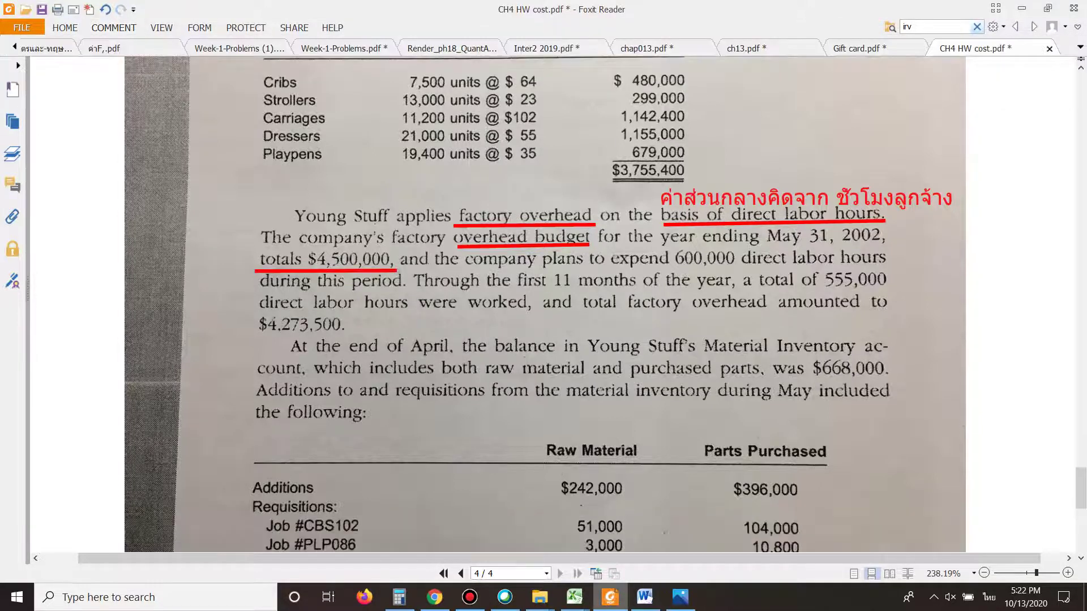
{"action": "left_click", "coordinate": [574, 597]}
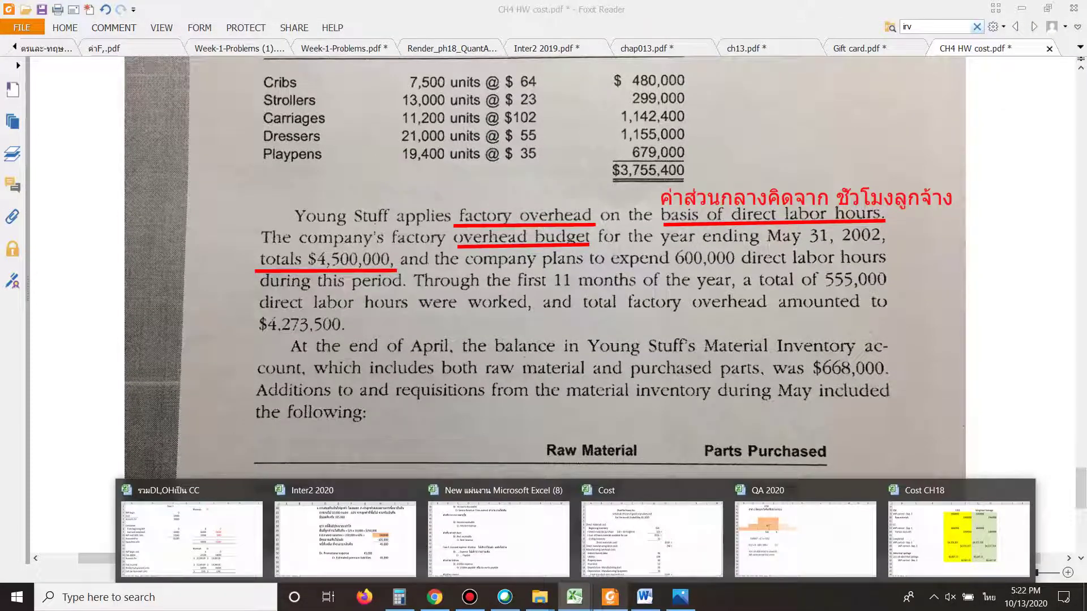
{"action": "left_click", "coordinate": [651, 537]}
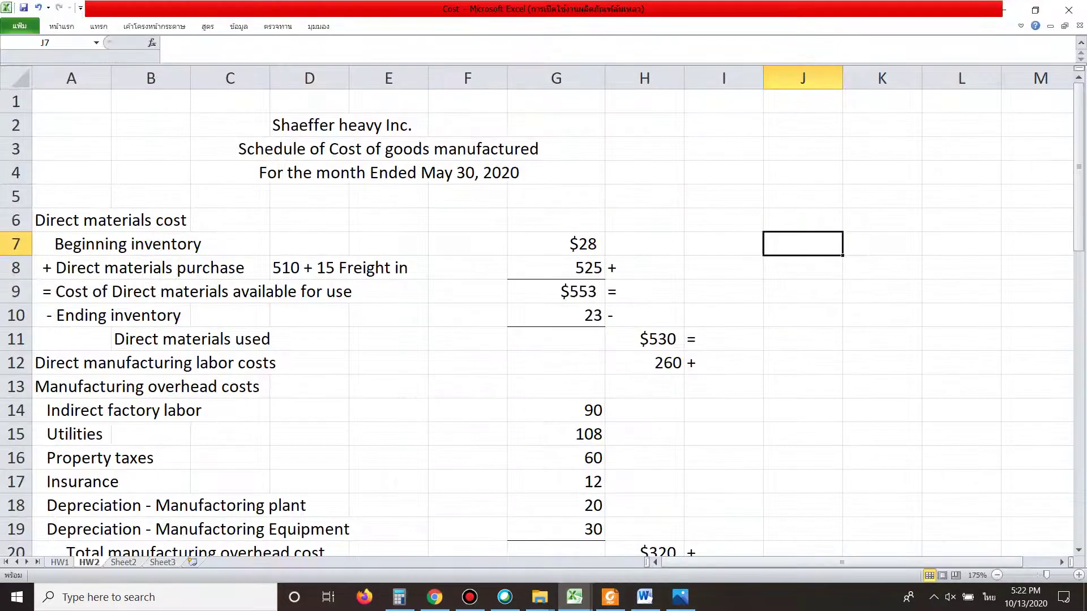
{"action": "key", "text": "ctrl+Page_Down"}
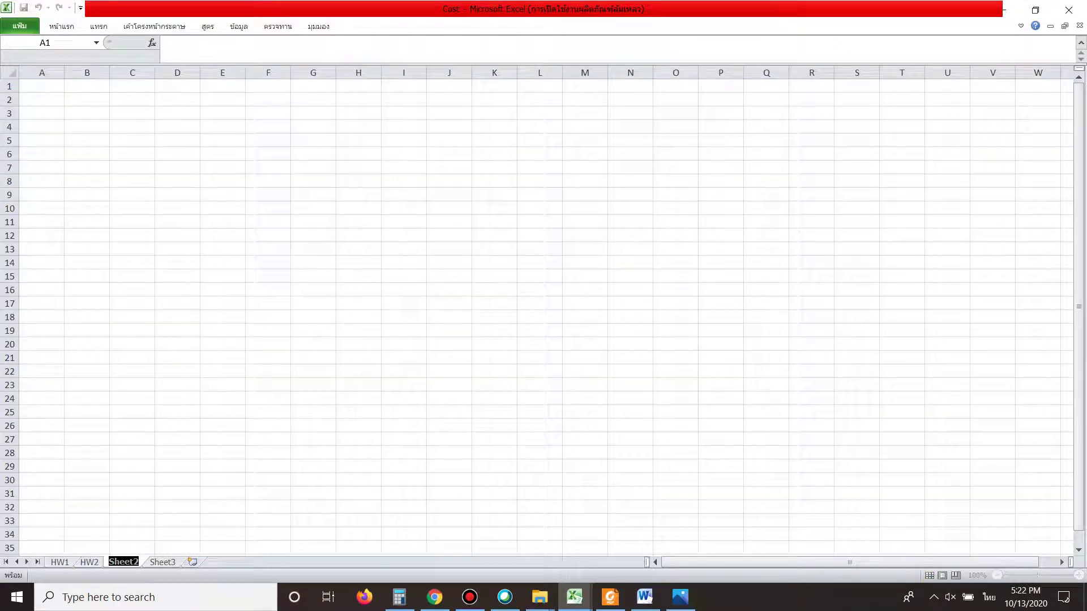
{"action": "type", "text": "ฉ้4"}
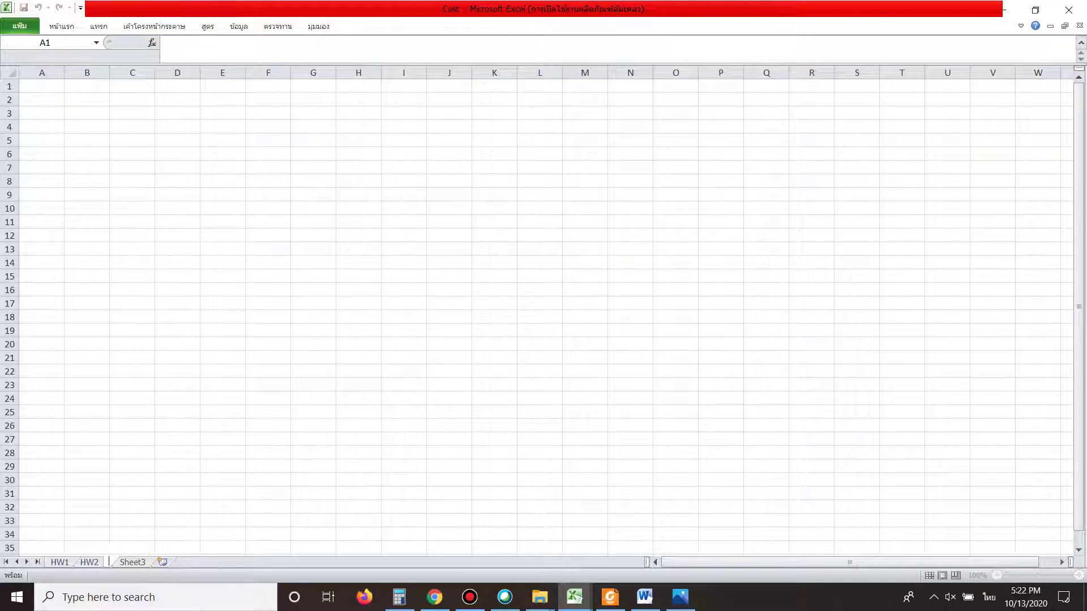
{"action": "type", "text": " 54"}
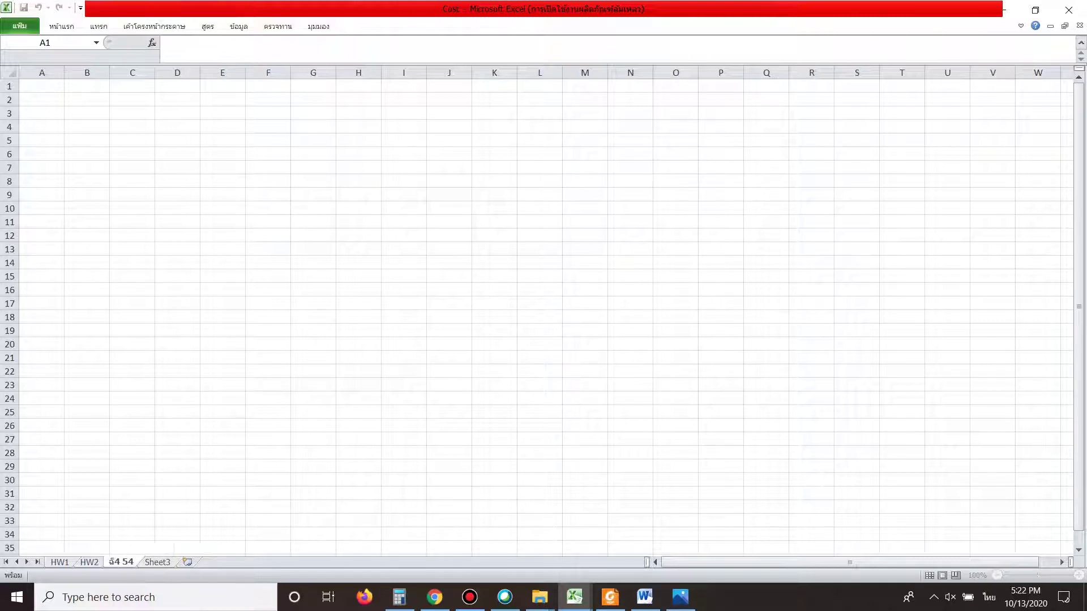
{"action": "key", "text": "BackSpace"}
{"action": "key", "text": "BackSpace"}
{"action": "key", "text": "BackSpace"}
{"action": "key", "text": "BackSpace"}
{"action": "key", "text": "BackSpace"}
{"action": "key", "text": "BackSpace"}
{"action": "key", "text": "grave"}
{"action": "type", "text": "CH"}
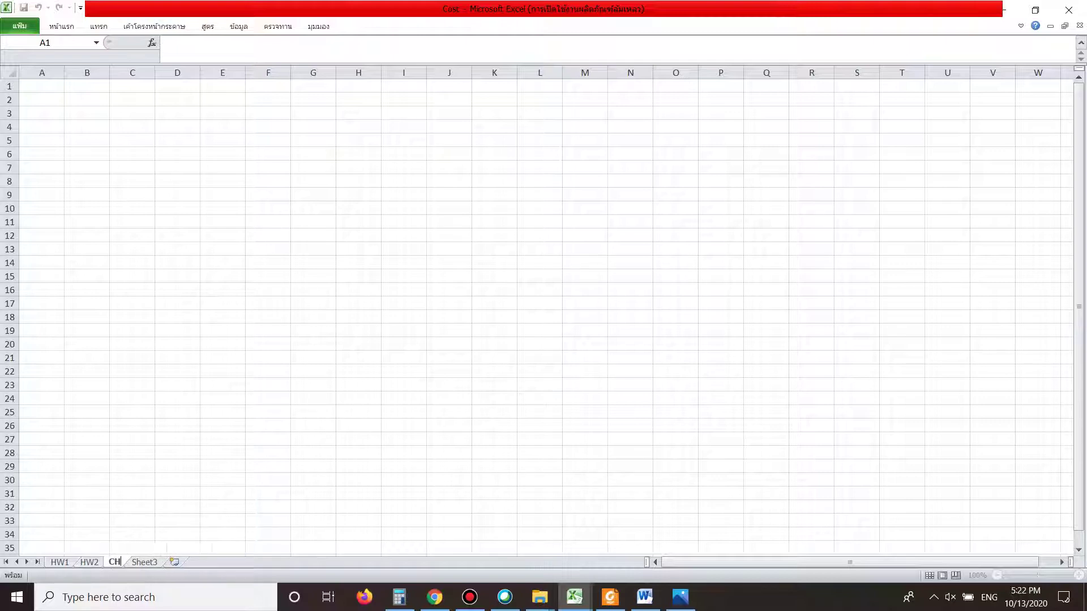
{"action": "type", "text": "4 54"}
{"action": "left_click", "coordinate": [267, 426]}
Step: Shrink the Cost workbook window and place it beneath problem 54's overhead paragraph, with the cells enlarged for reading
{"action": "left_click_drag", "start_coordinate": [544, 8], "coordinate": [562, 341]}
{"action": "left_click", "coordinate": [423, 461]}
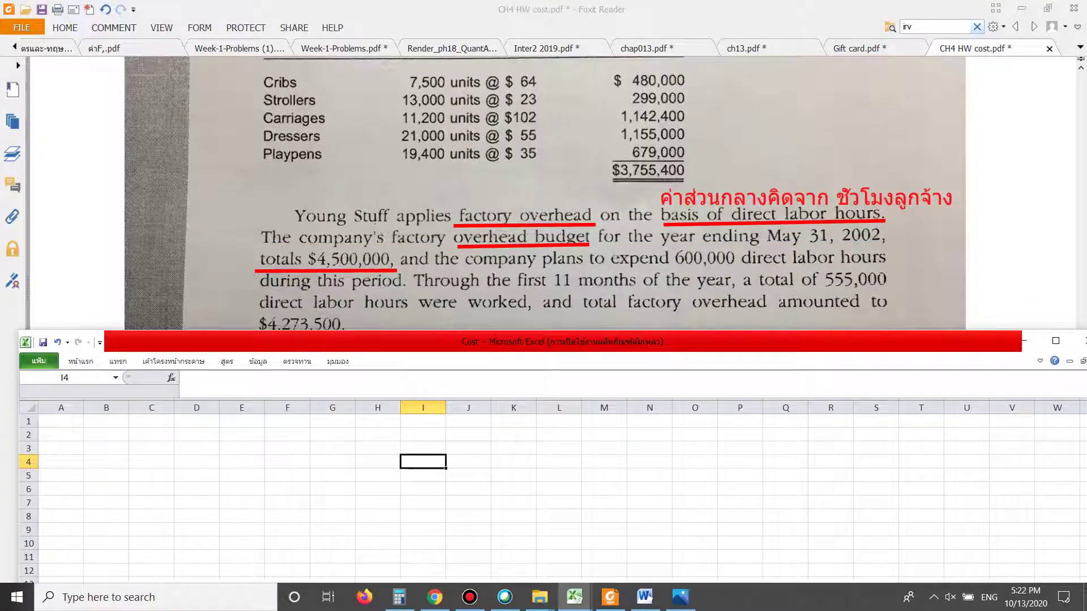
{"action": "scroll", "coordinate": [553, 491], "scroll_direction": "up", "scroll_amount": 10}
Step: Enter the label "Budget Overhead" in B2 and the amount $4,500,000 in D2
{"action": "left_click", "coordinate": [223, 480]}
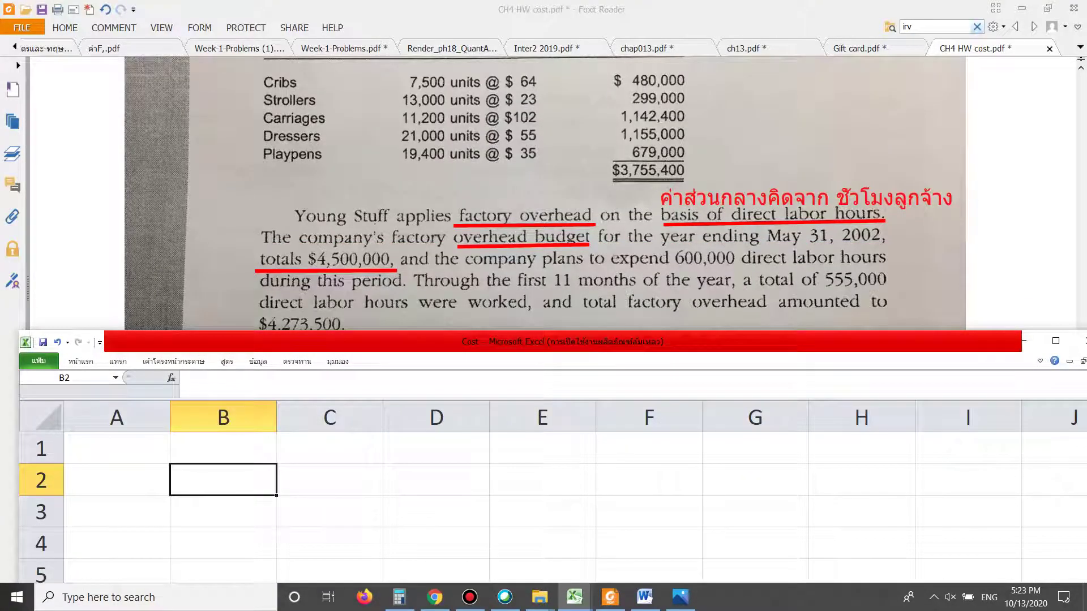
{"action": "type", "text": "Bu"}
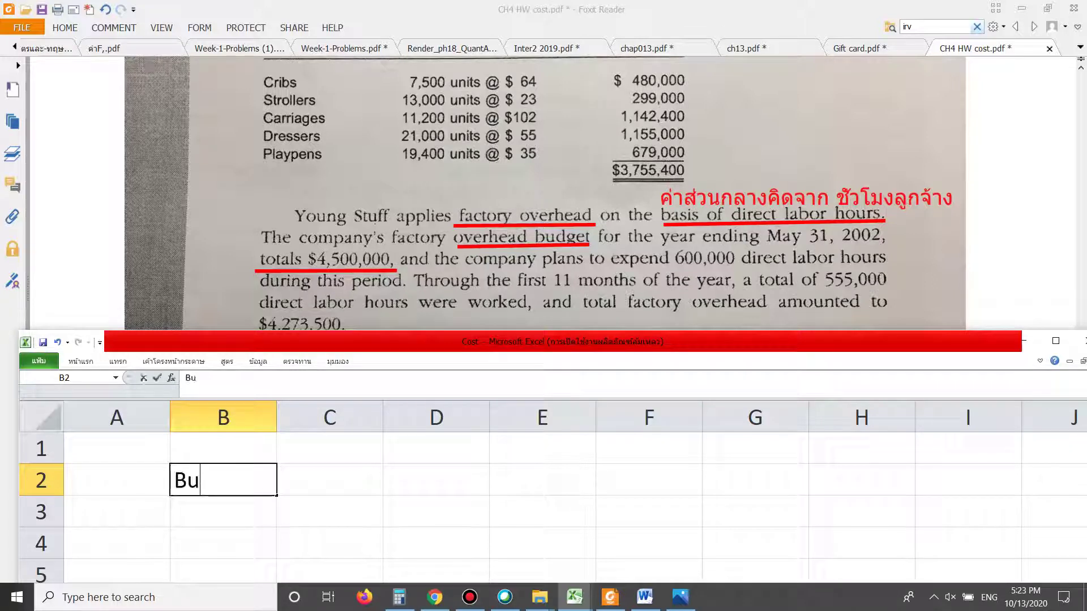
{"action": "type", "text": "dget "}
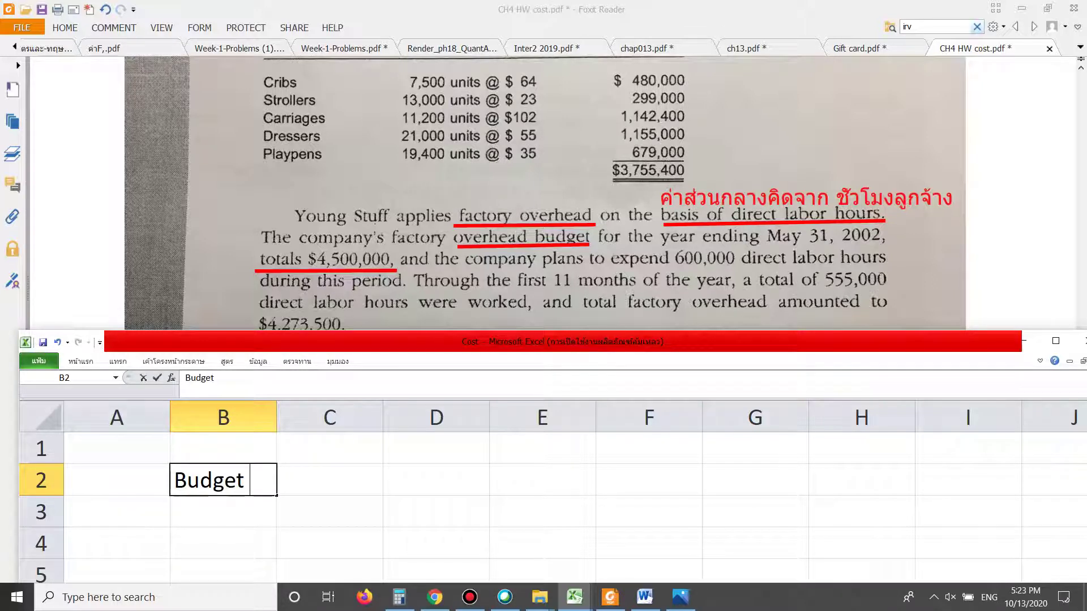
{"action": "type", "text": "Overhead"}
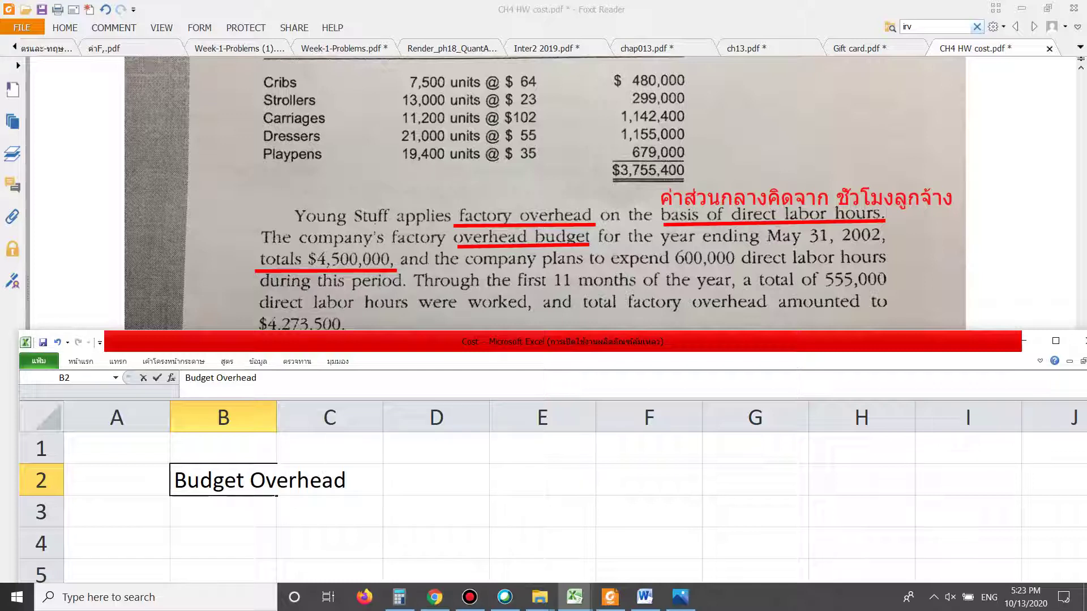
{"action": "left_click", "coordinate": [436, 480]}
{"action": "type", "text": "$4,5"}
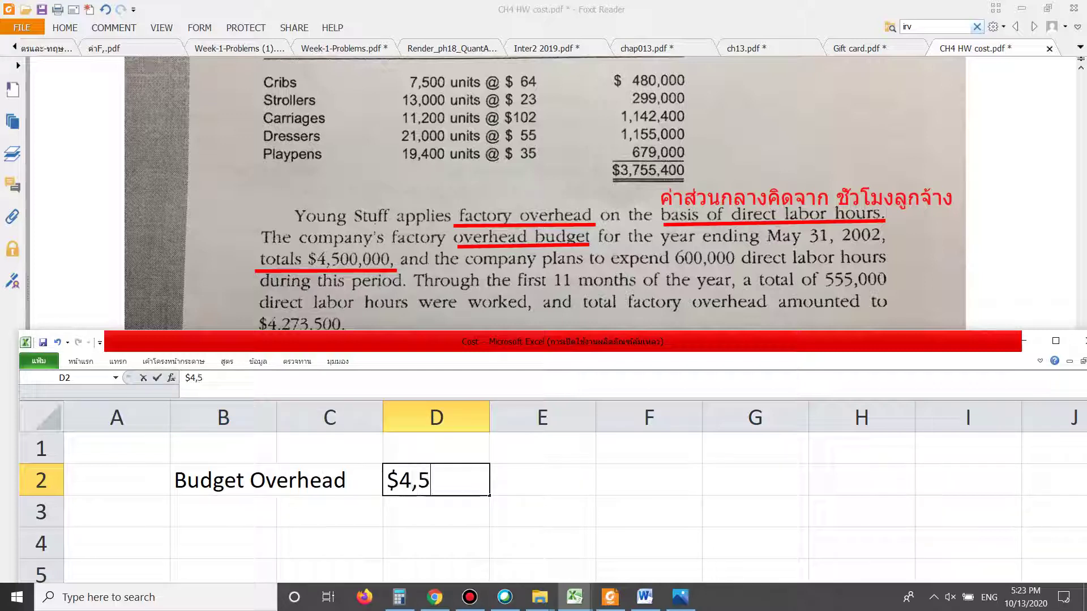
{"action": "type", "text": "00,000"}
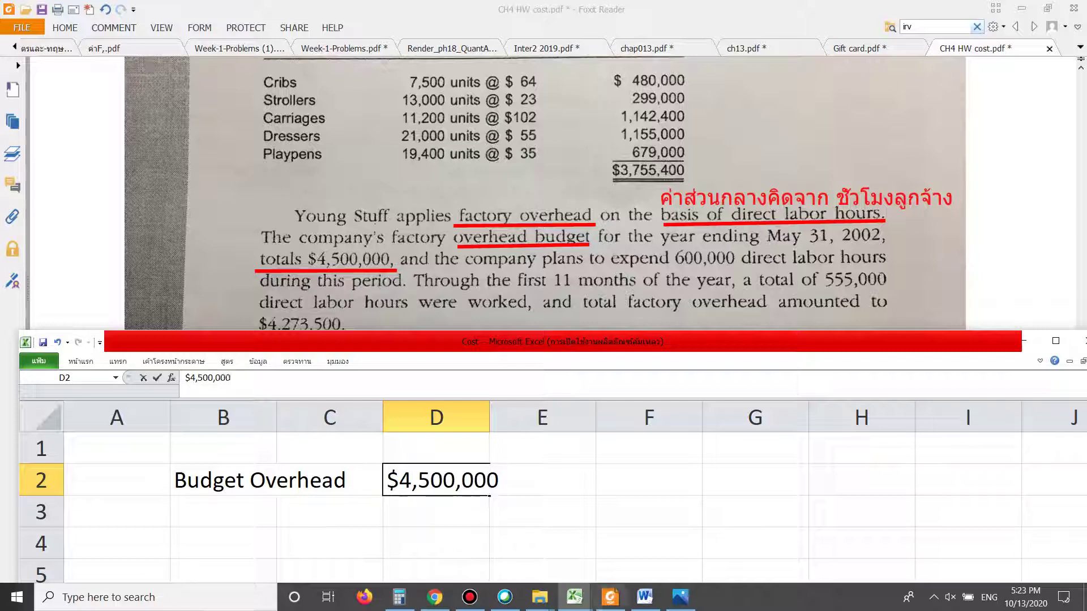
{"action": "left_click", "coordinate": [608, 571]}
{"action": "left_click", "coordinate": [564, 511]}
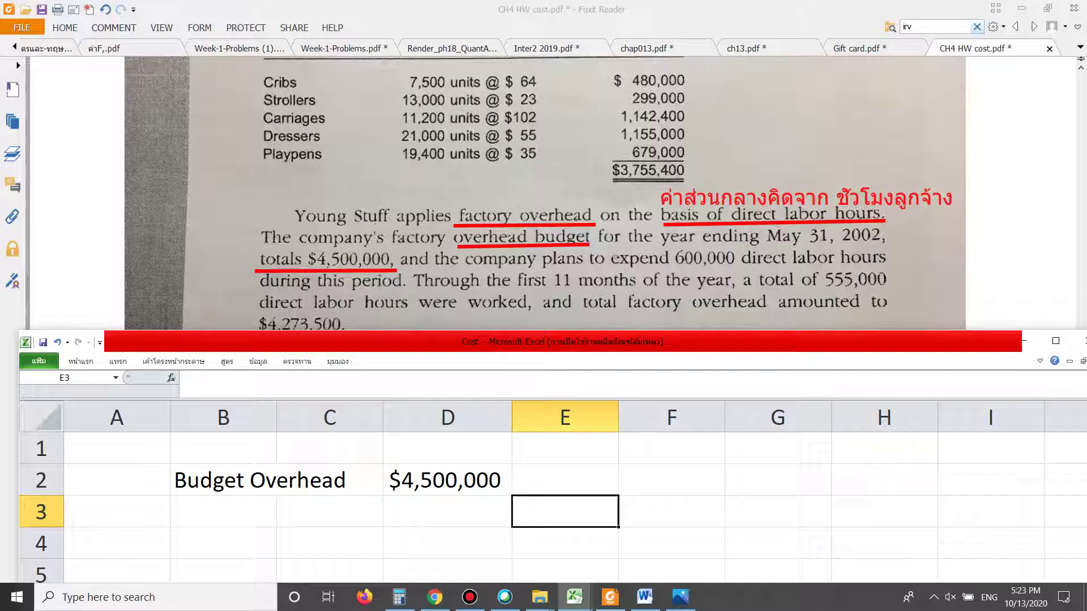
Step: Enter "Plan DL hours" in B3, 600,000 in D3 and the unit "hr." in E3
{"action": "left_click", "coordinate": [223, 512]}
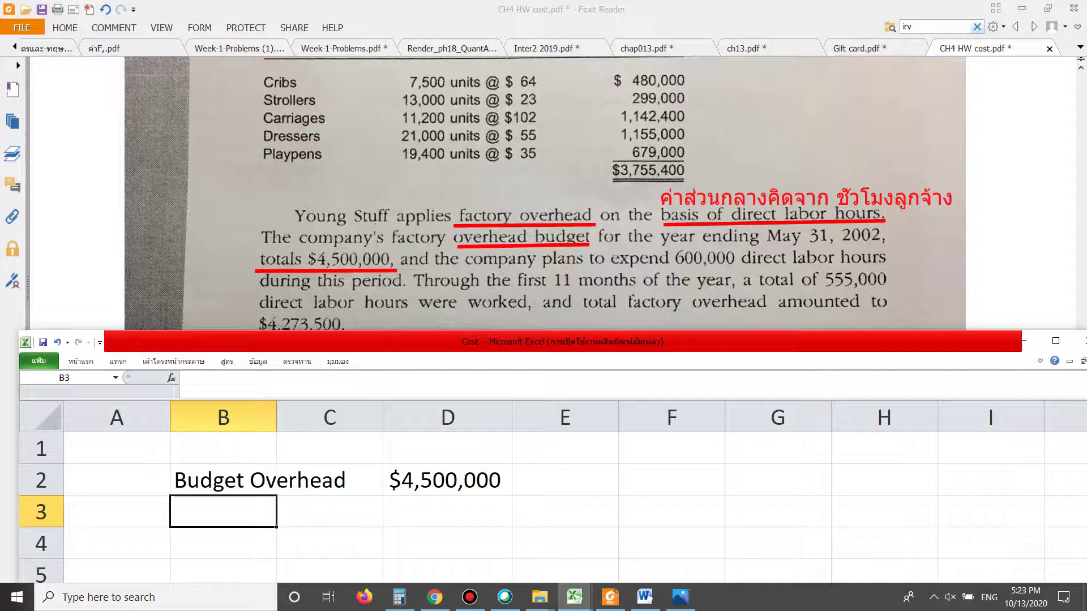
{"action": "type", "text": "ญ"}
{"action": "key", "text": "BackSpace"}
{"action": "type", "text": "P"}
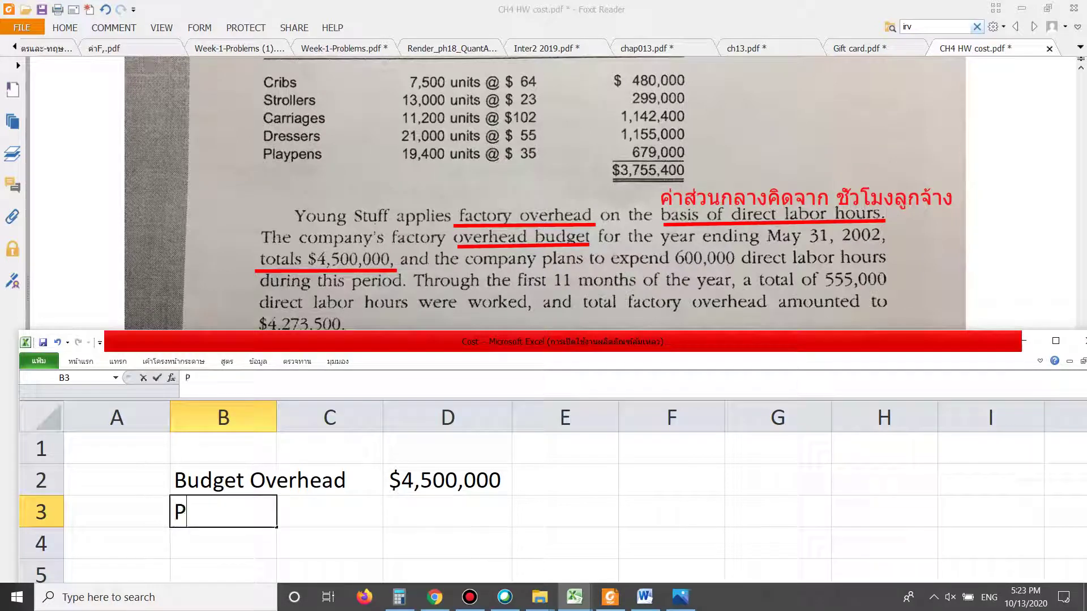
{"action": "type", "text": "lan  DL hours"}
{"action": "left_click", "coordinate": [447, 512]}
{"action": "type", "text": "600,000"}
{"action": "left_click", "coordinate": [564, 512]}
{"action": "type", "text": "hr."}
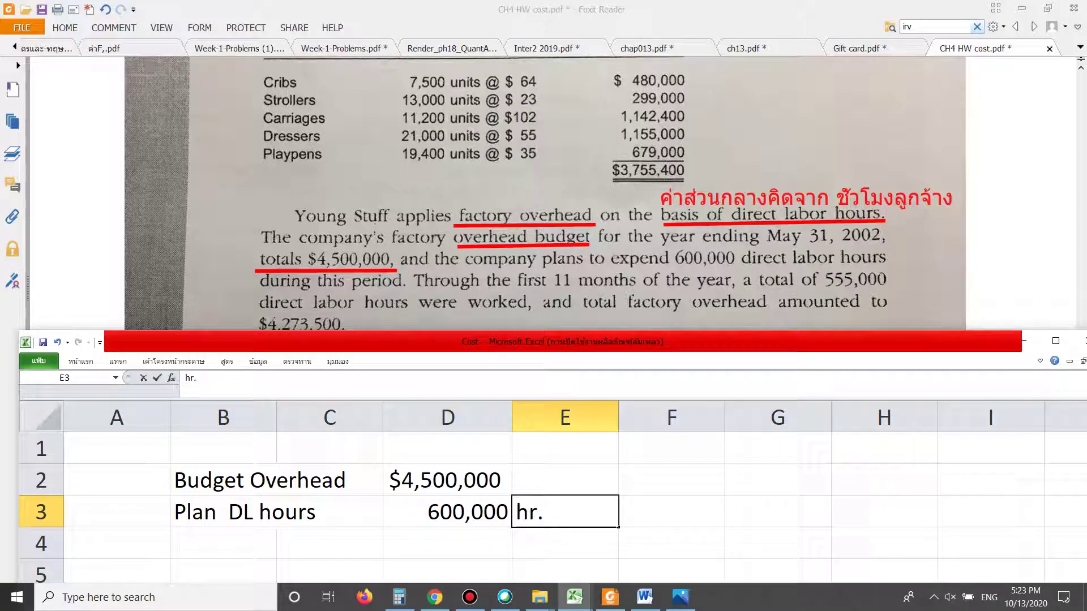
{"action": "left_click", "coordinate": [777, 512]}
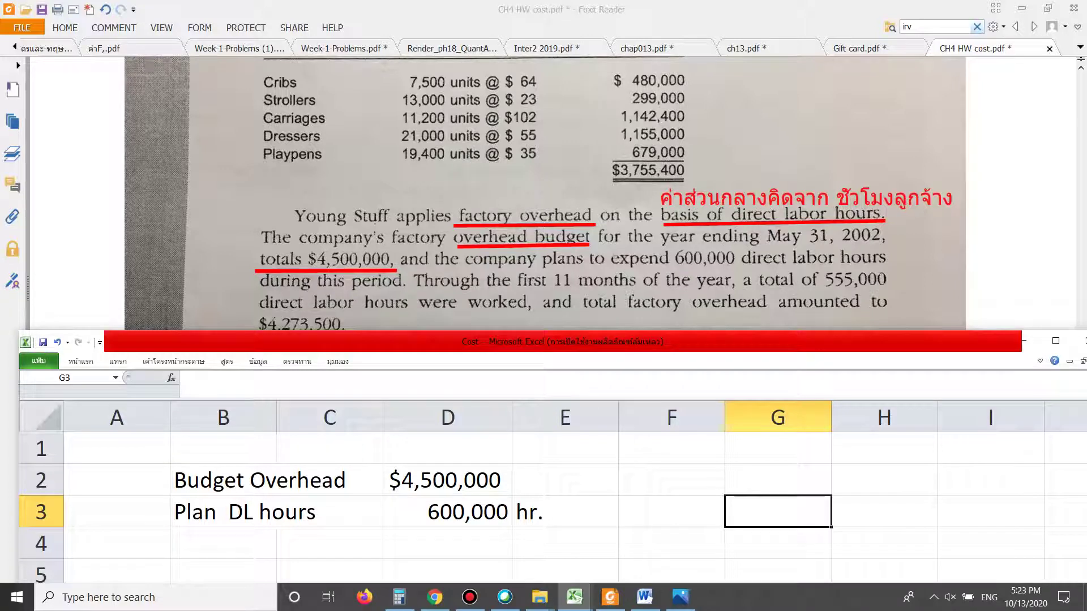
Step: Enter "Actual DL hours" in B4, 555,000 in D4 and the unit "hr." in E4
{"action": "left_click", "coordinate": [223, 542]}
{"action": "type", "text": "Ac"}
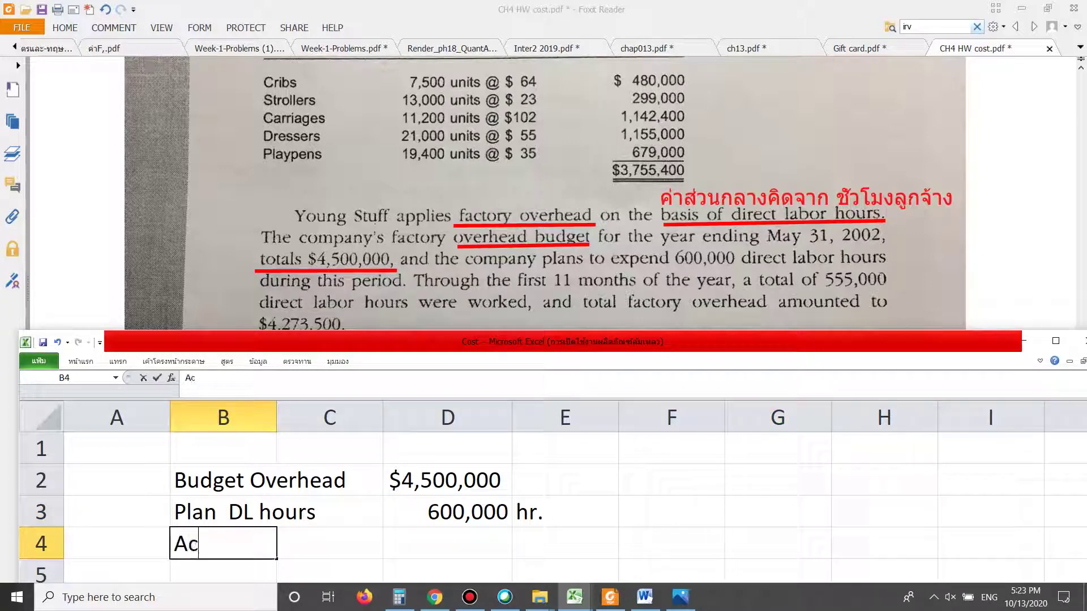
{"action": "type", "text": "tuak"}
{"action": "key", "text": "BackSpace"}
{"action": "type", "text": "l DL"}
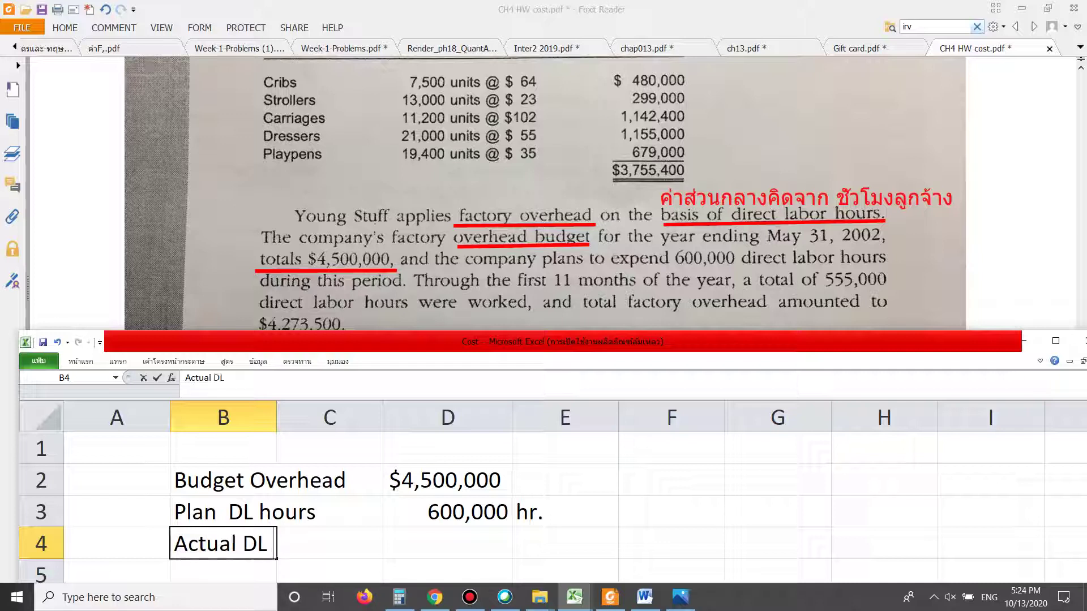
{"action": "type", "text": " hours"}
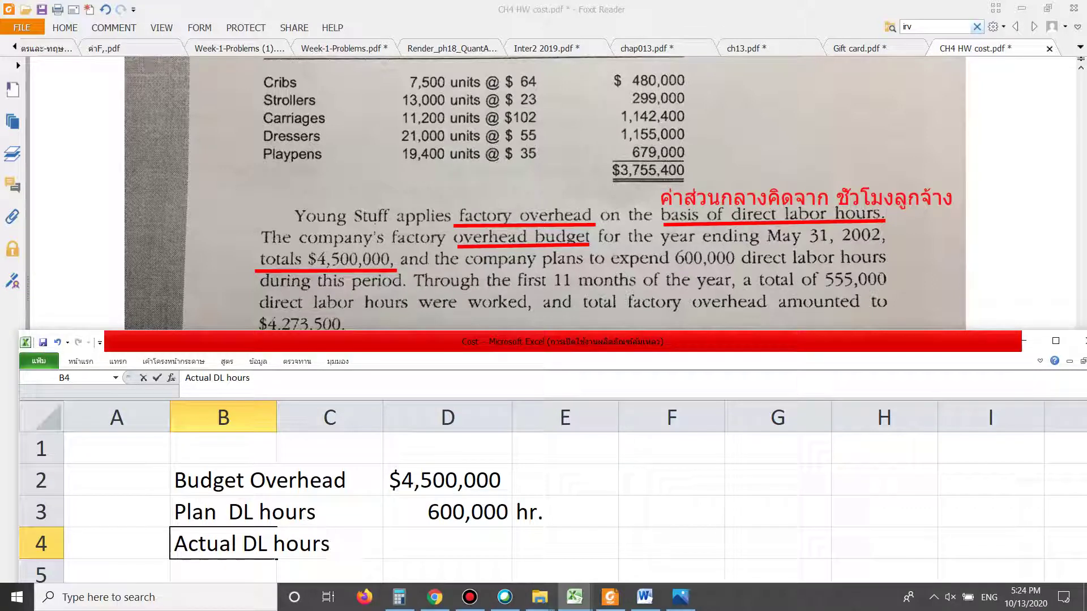
{"action": "left_click", "coordinate": [448, 542]}
{"action": "type", "text": "555,000"}
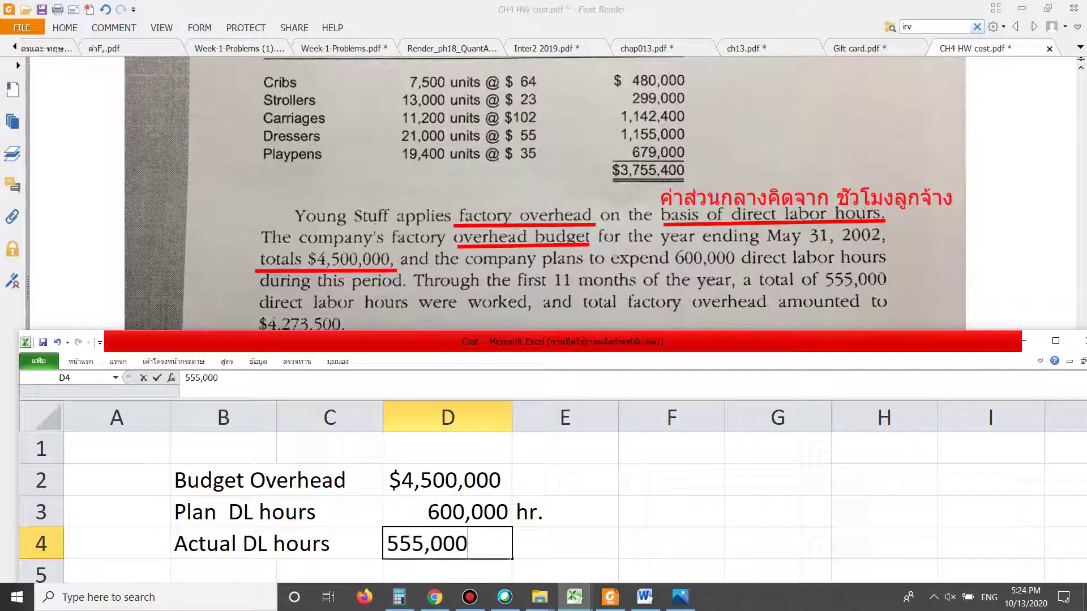
{"action": "key", "text": "Tab"}
{"action": "type", "text": "hr."}
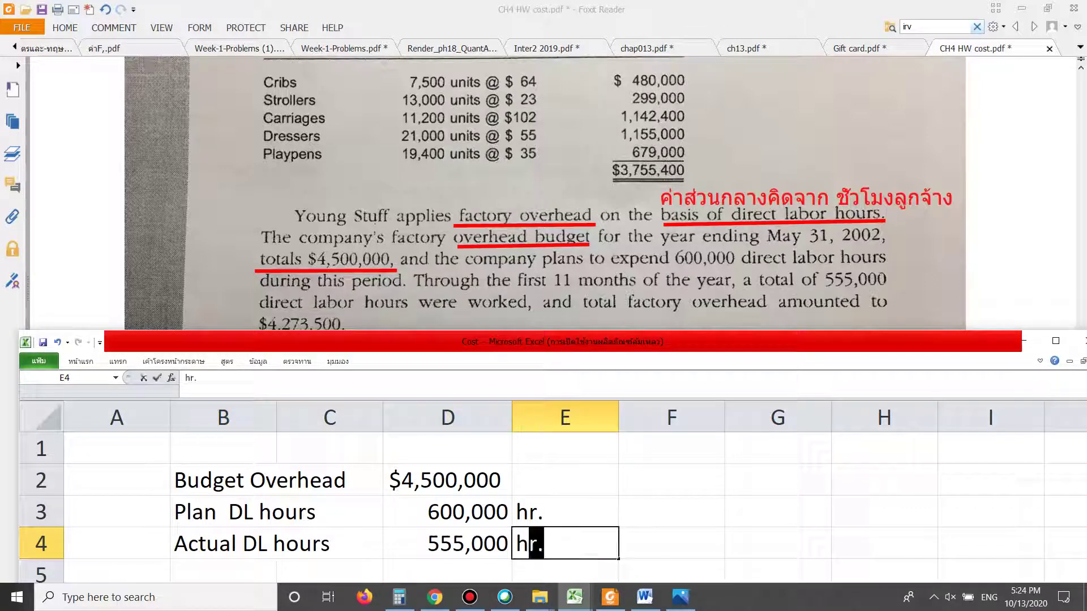
{"action": "left_click", "coordinate": [671, 480]}
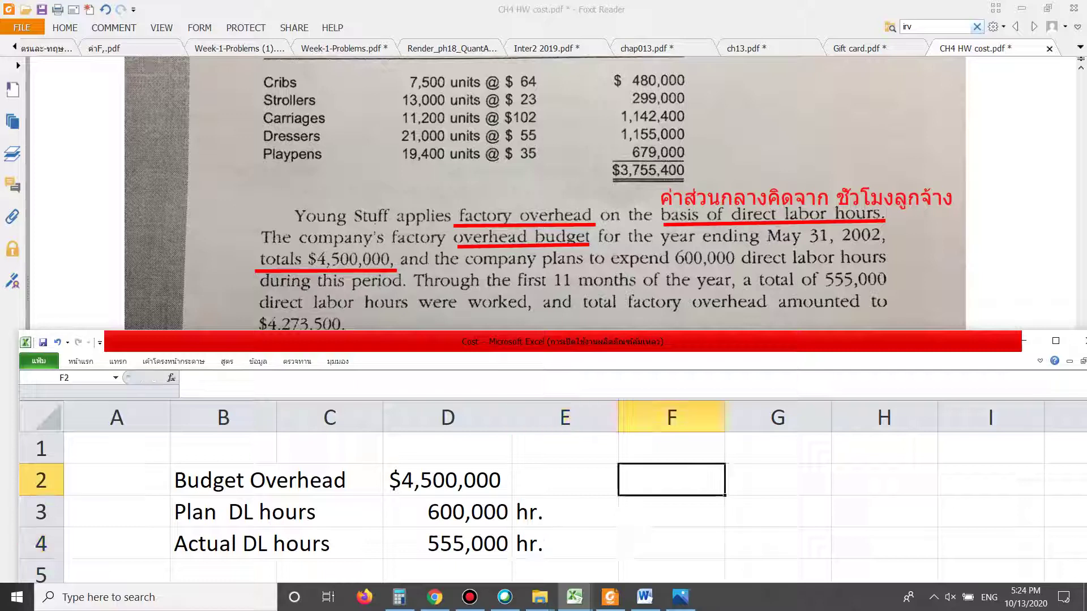
Step: Enter the label "Actual OH" in B5 and the amount 4,273,500 in D5
{"action": "scroll", "coordinate": [553, 493], "scroll_direction": "down", "scroll_amount": 2}
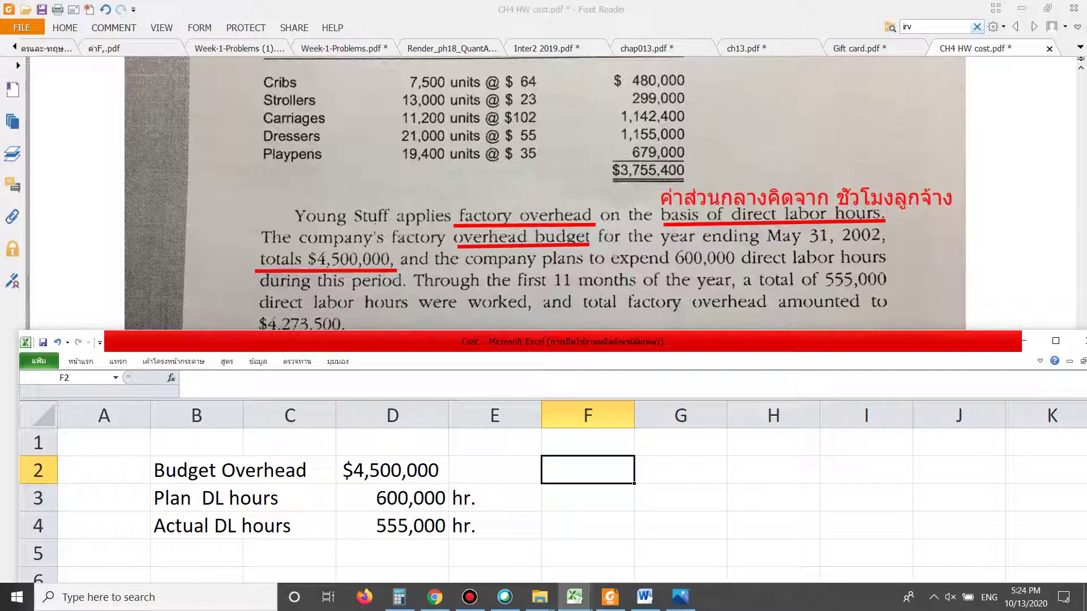
{"action": "left_click", "coordinate": [195, 553]}
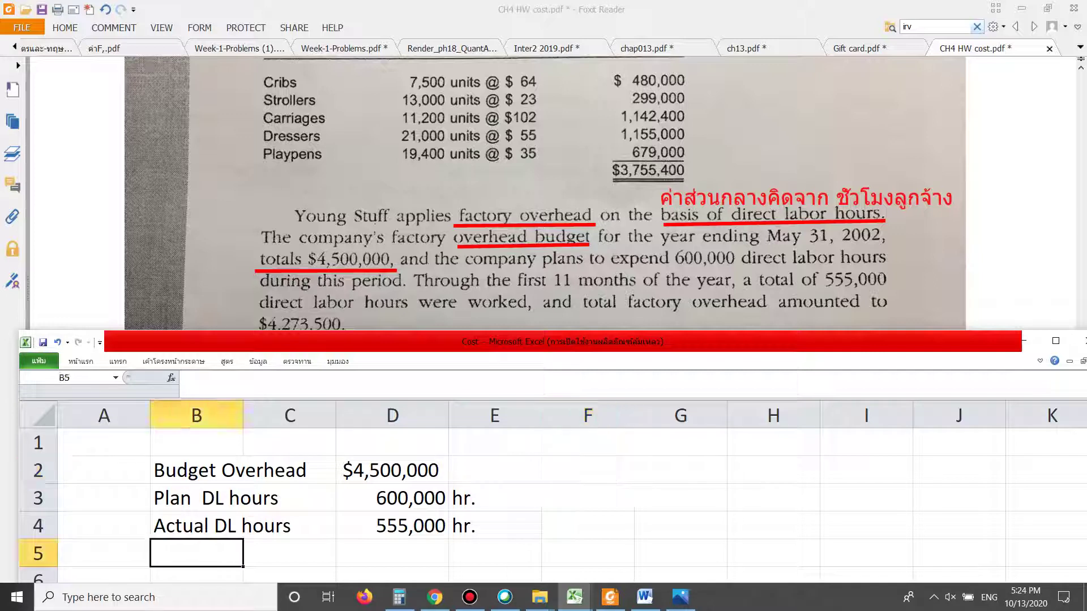
{"action": "type", "text": "A"}
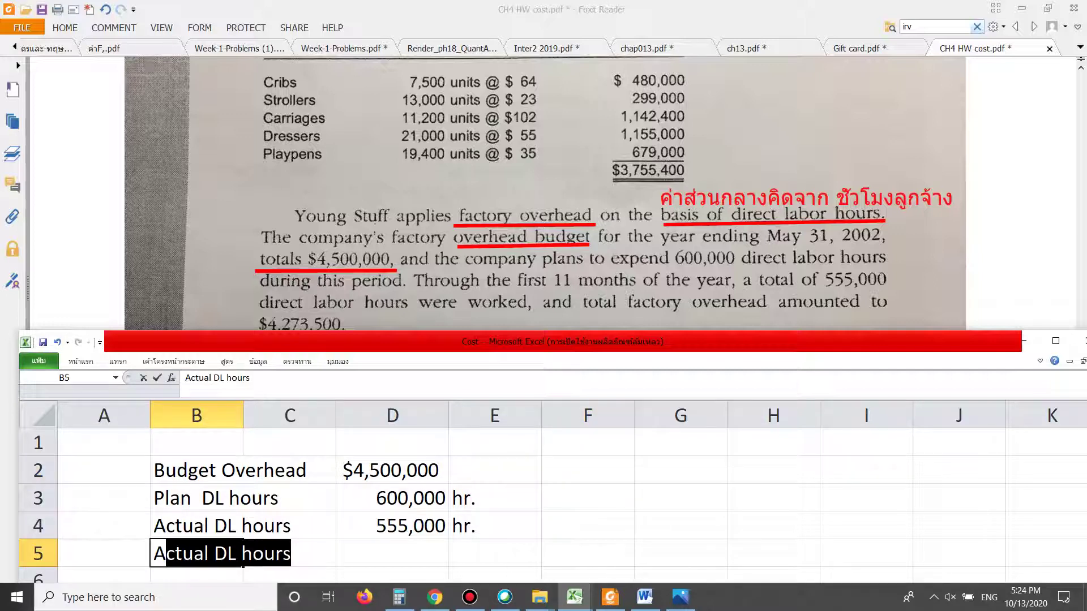
{"action": "type", "text": "ctual OH"}
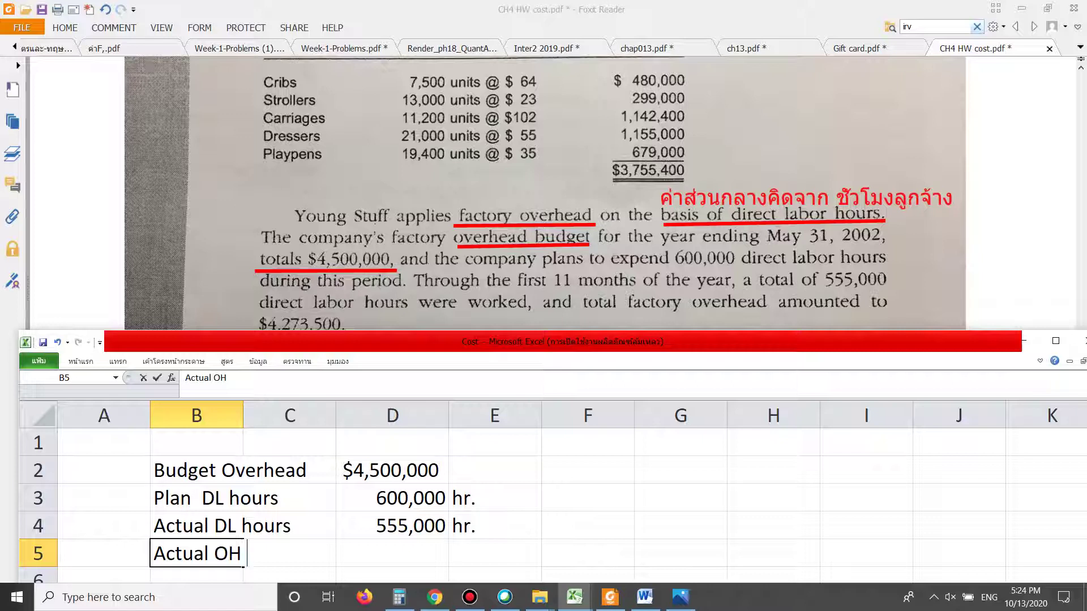
{"action": "left_click", "coordinate": [392, 553]}
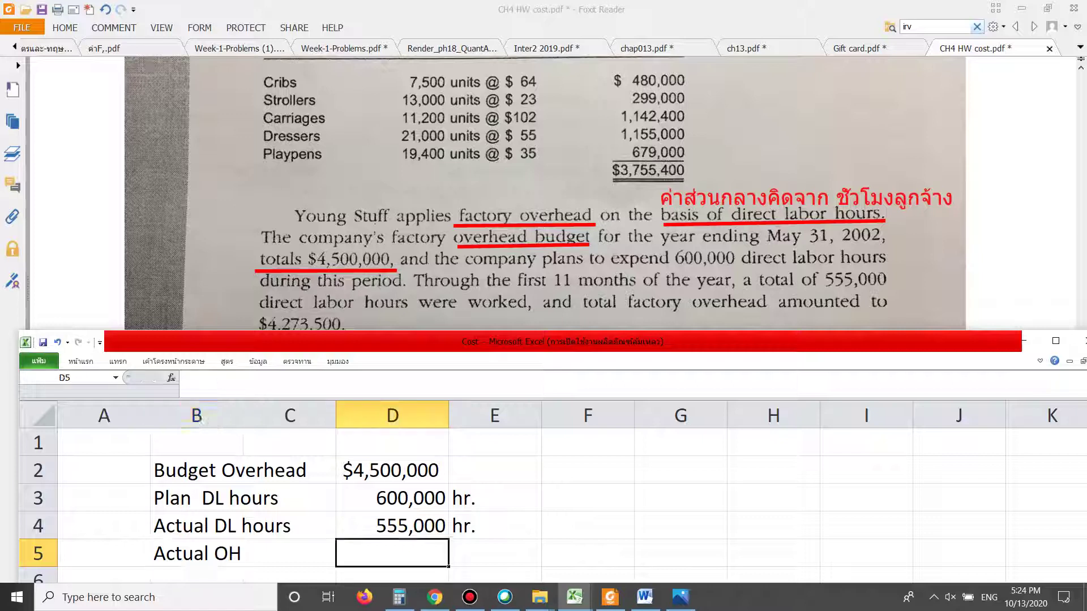
{"action": "type", "text": "4"}
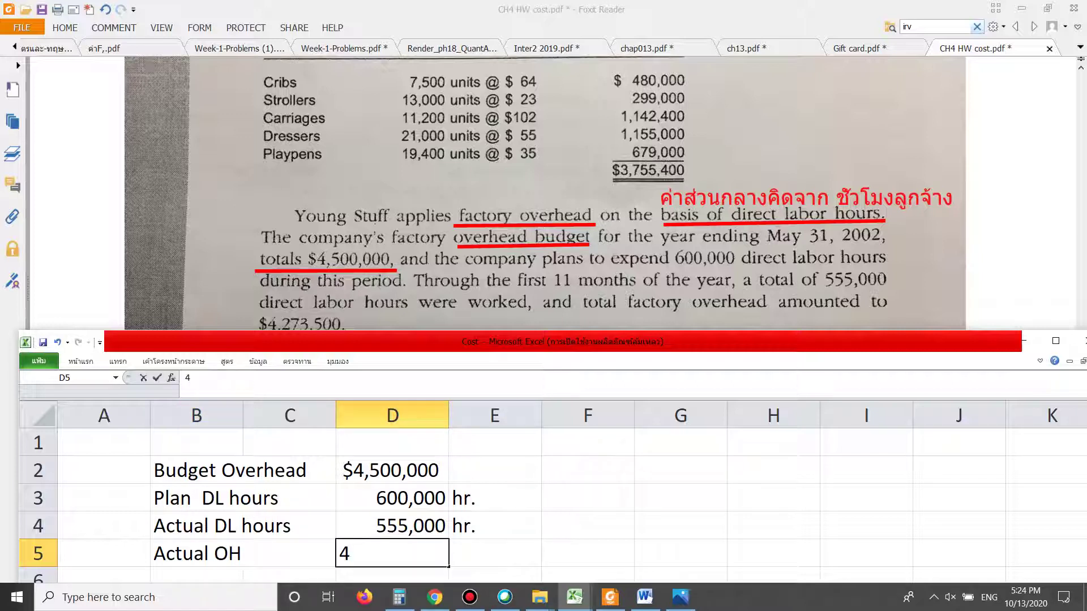
{"action": "type", "text": ",273,500"}
{"action": "left_click", "coordinate": [494, 525]}
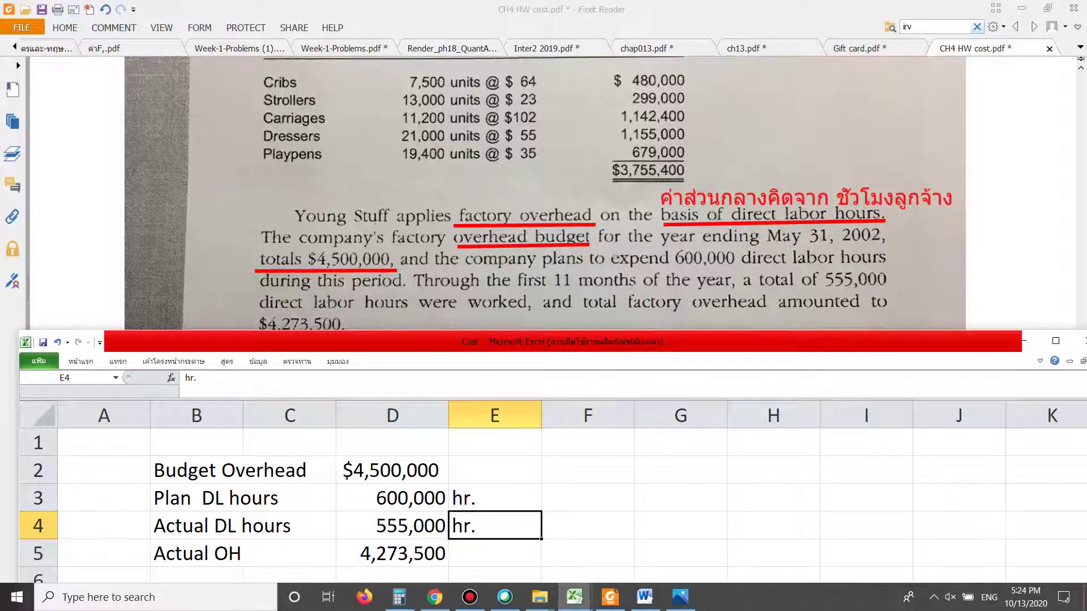
Step: Maximize the Cost workbook window and enter the heading "Job costing" in B8
{"action": "key", "text": "super+Up"}
{"action": "left_click", "coordinate": [177, 301]}
{"action": "type", "text": "J"}
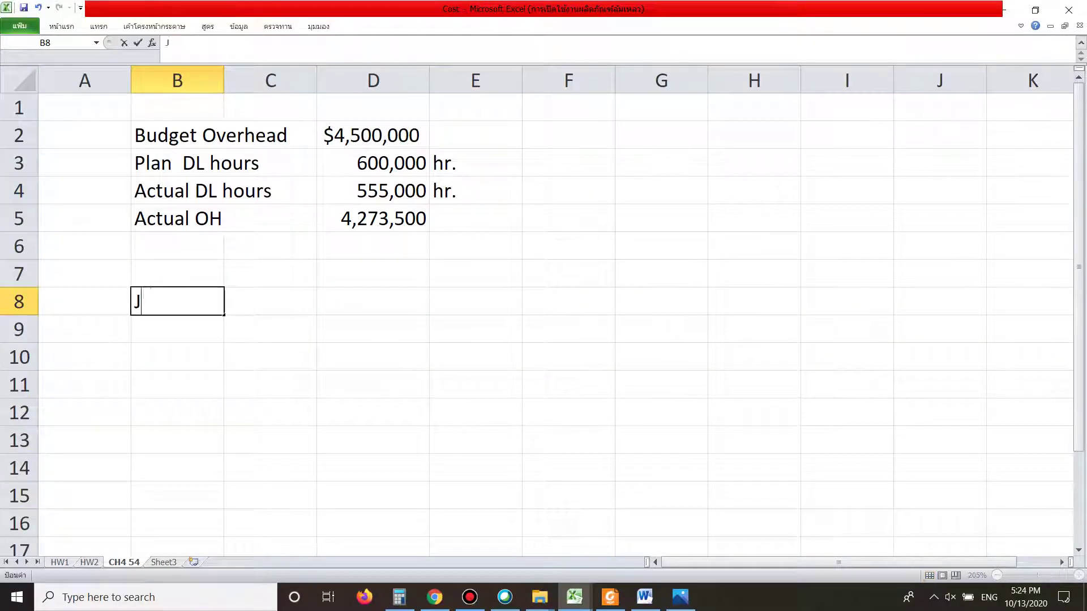
{"action": "type", "text": "ob costing"}
Step: Enter the Thai note "ตอนที่เราคาดการต้นทุนระหว่างผลิต OH ใช้ Budget เสมอ ใช้ตัวคาดการณ์" in B10
{"action": "left_click", "coordinate": [177, 357]}
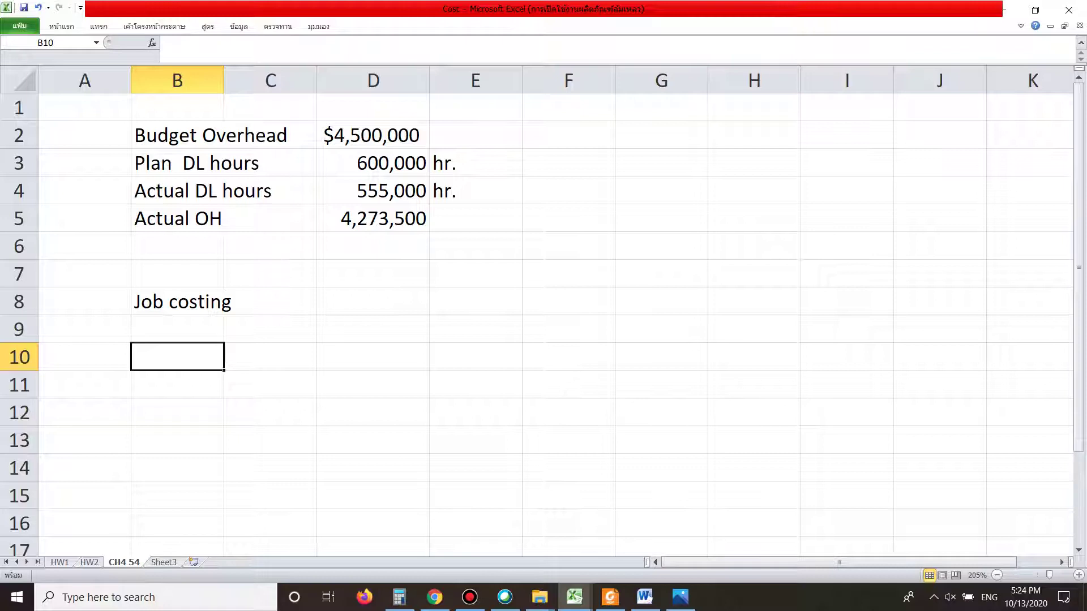
{"action": "key", "text": "alt+shift"}
{"action": "type", "text": "ตอนที่เราคา"}
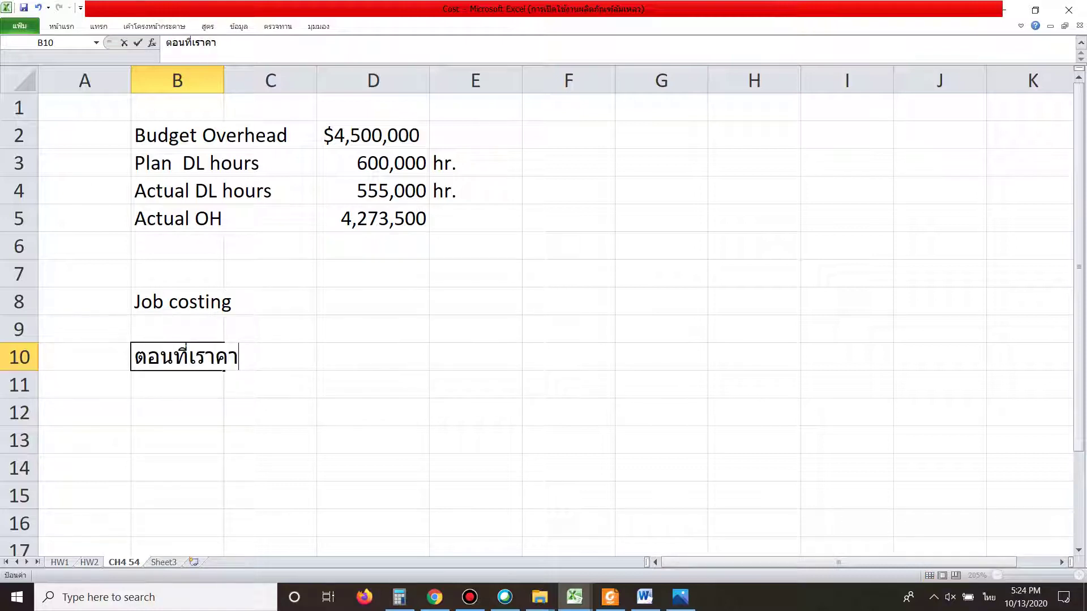
{"action": "type", "text": "ดการต้นทุนระหว่างผลิต"}
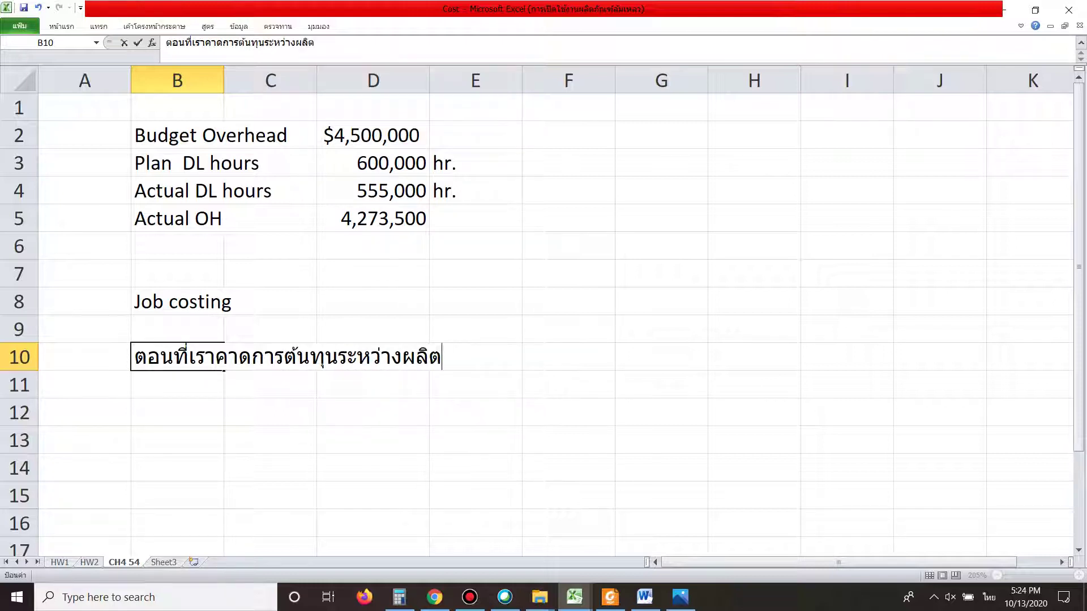
{"action": "key", "text": "alt+shift"}
{"action": "type", "text": "OH"}
{"action": "key", "text": "alt+shift"}
{"action": "type", "text": "ใช้"}
{"action": "key", "text": "alt+shift"}
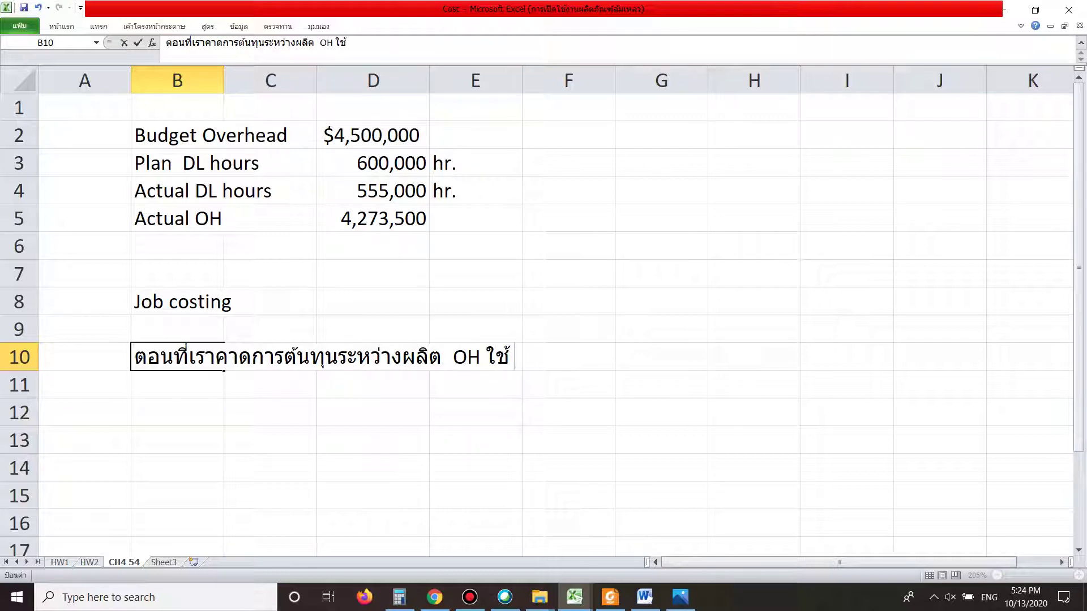
{"action": "type", "text": "Bud"}
{"action": "type", "text": "get เสมอ"}
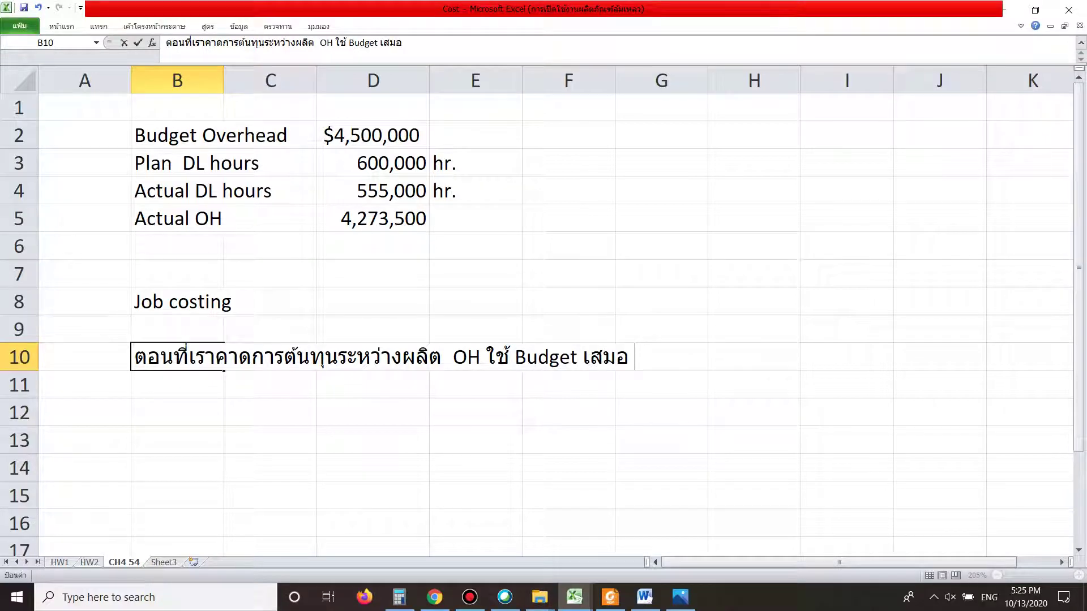
{"action": "key", "text": "grave"}
{"action": "type", "text": "ใช้ตัวคาดการณ์"}
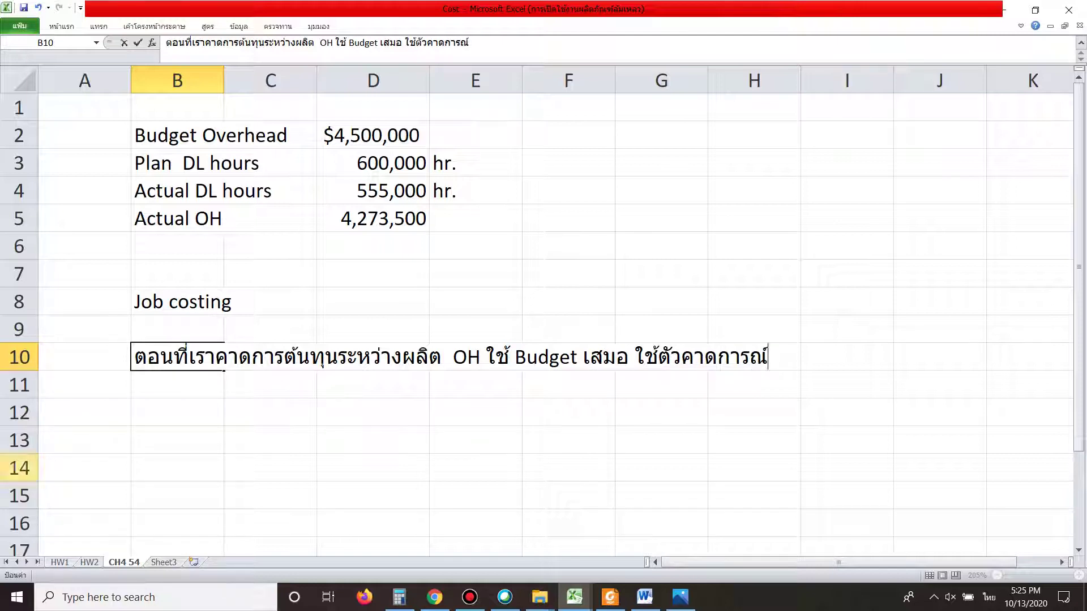
{"action": "key", "text": "Return"}
Step: Enter the note "Actual เอาไปเทียบกับที่เราคาดการณ์ใว้ ตอนสิ้นปี" in B11
{"action": "key", "text": "grave"}
{"action": "type", "text": "Ac"}
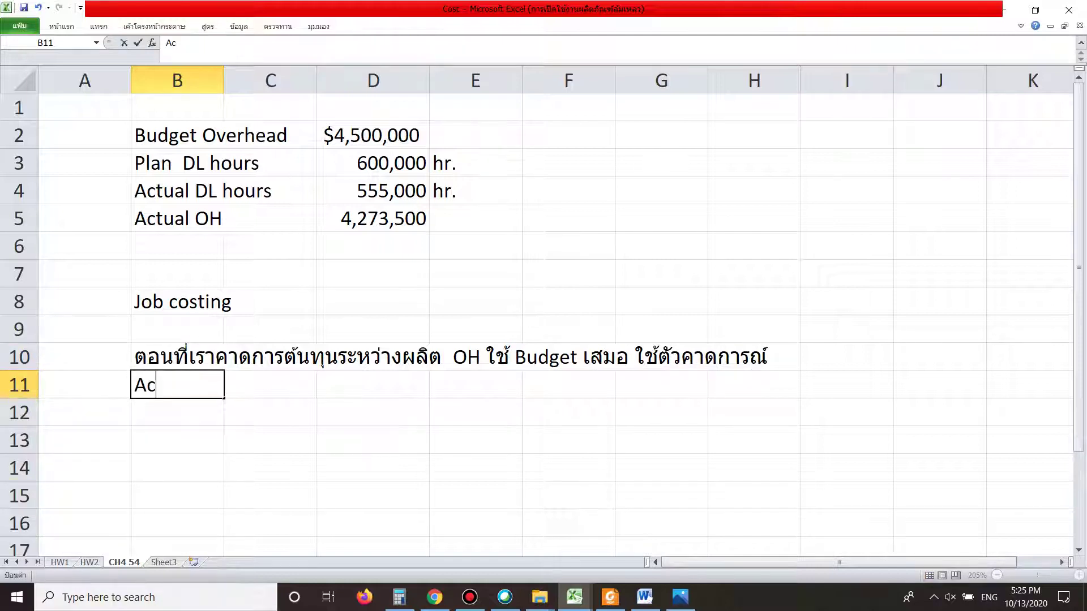
{"action": "type", "text": "tual"}
{"action": "key", "text": "grave"}
{"action": "type", "text": "เอาไปเทีย"}
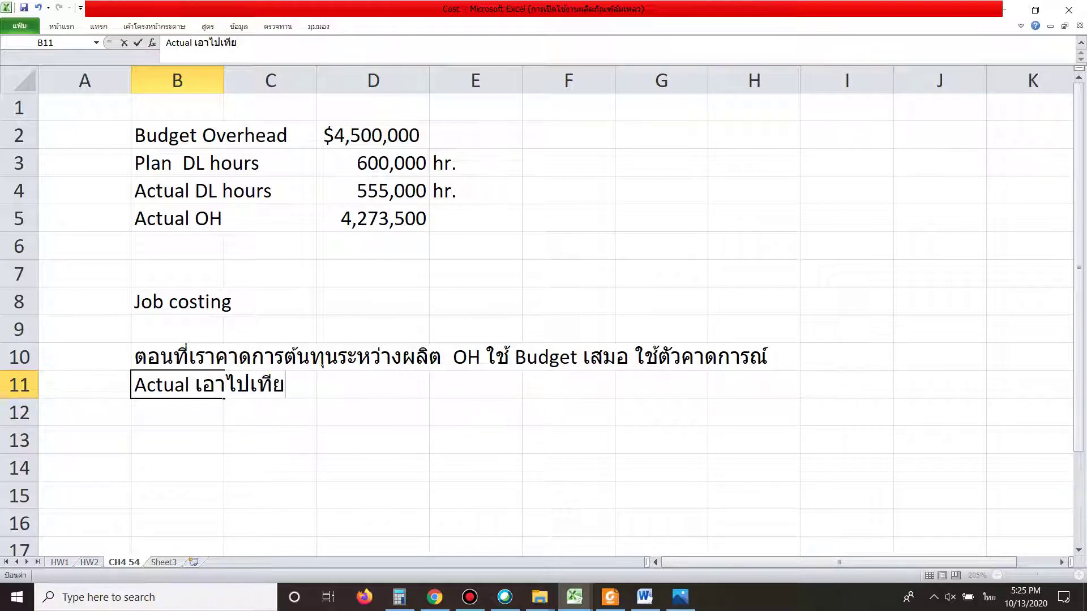
{"action": "type", "text": "บกับที่"}
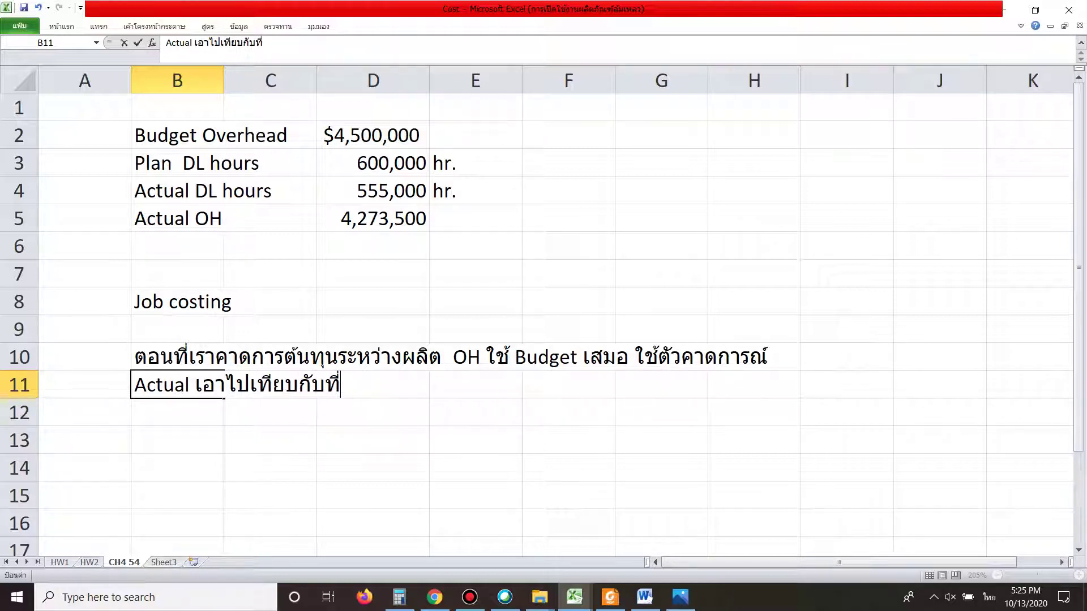
{"action": "type", "text": "เราคาดกา"}
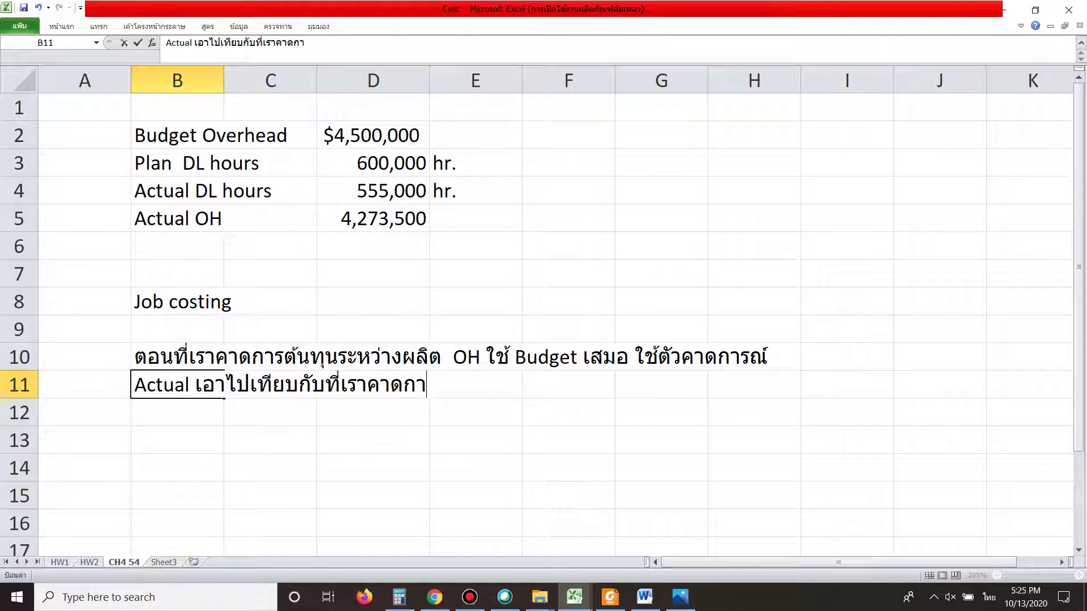
{"action": "type", "text": "รณ์ใว้ ตอนสิ้นปี"}
{"action": "left_click", "coordinate": [270, 440]}
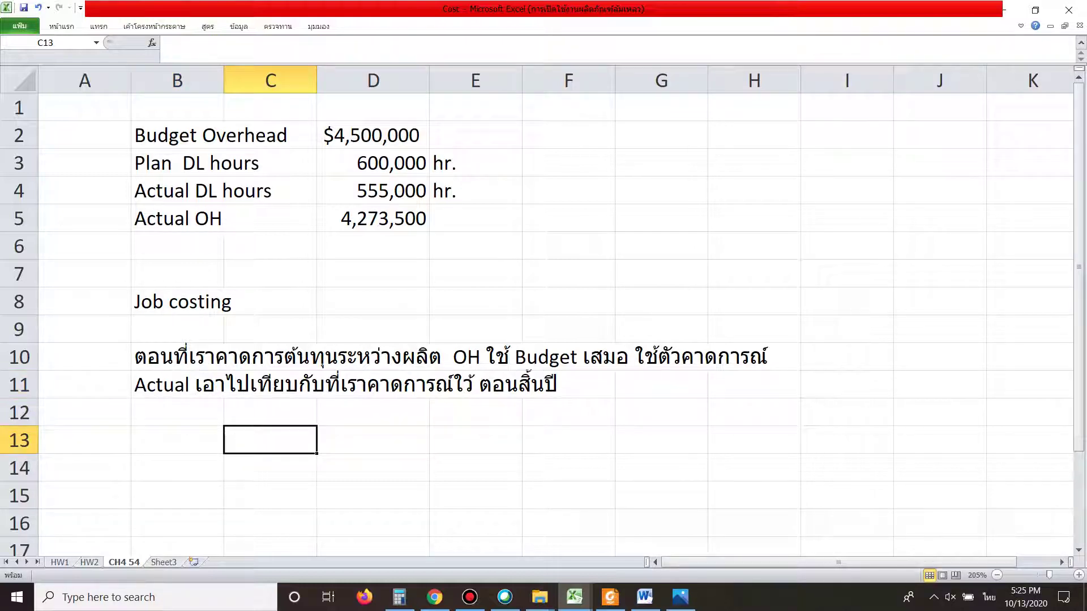
Step: Review the Actual OH entry in row 5 against the Budget Overhead entry in row 2 by selecting each in turn
{"action": "left_click", "coordinate": [374, 356]}
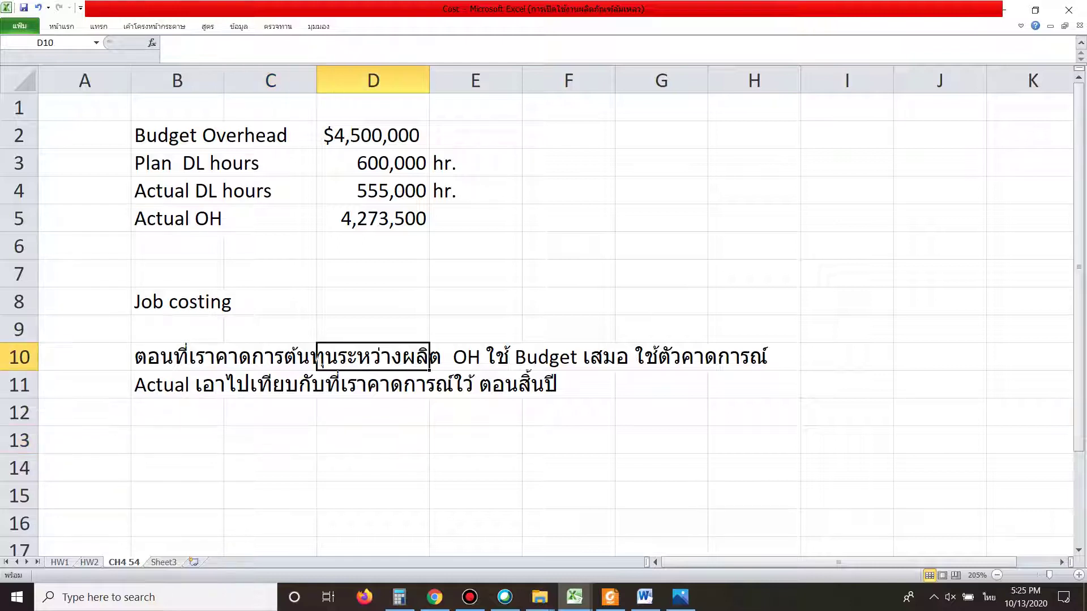
{"action": "left_click_drag", "start_coordinate": [178, 219], "coordinate": [373, 218]}
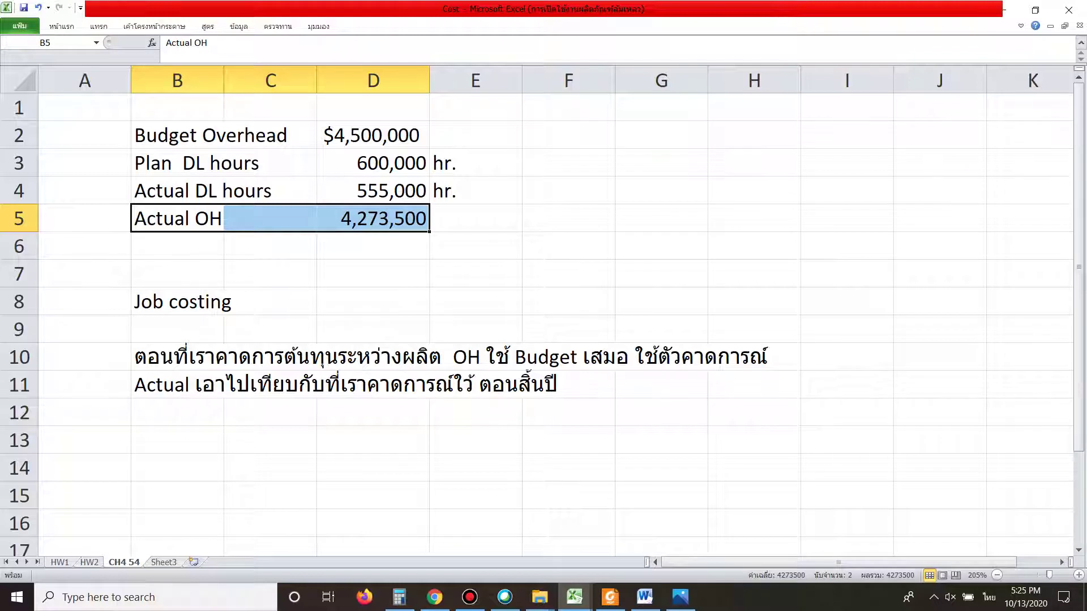
{"action": "left_click", "coordinate": [476, 274]}
{"action": "left_click_drag", "start_coordinate": [177, 135], "coordinate": [373, 135]}
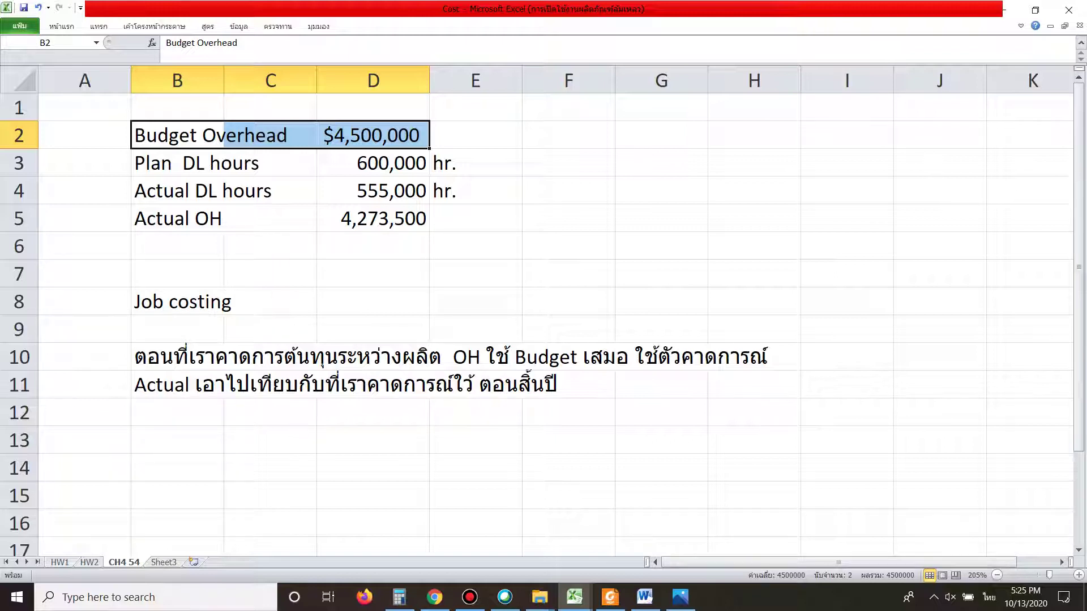
{"action": "left_click", "coordinate": [569, 245]}
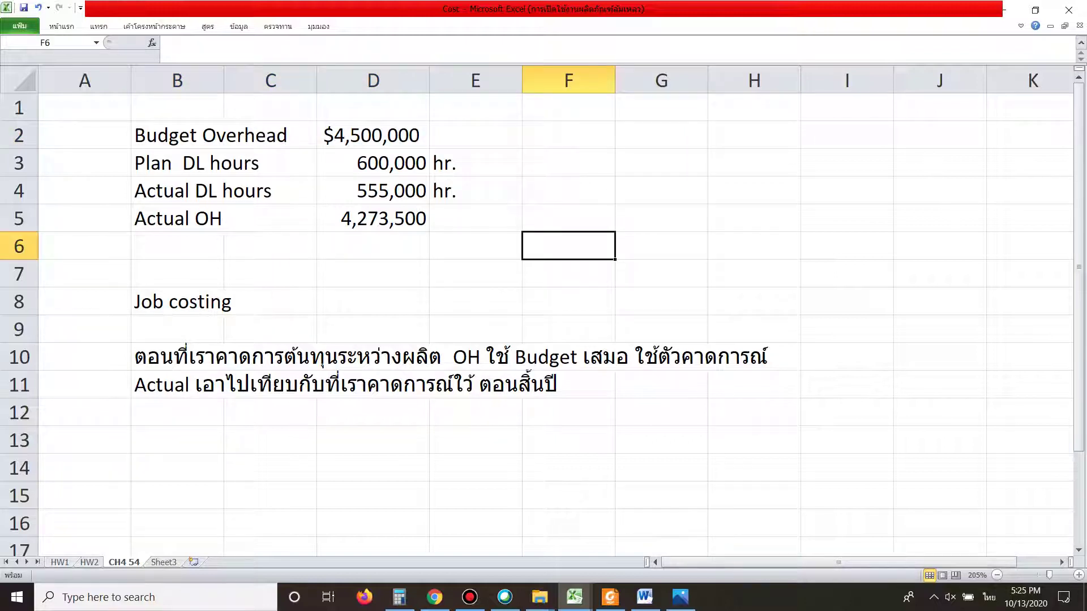
Step: Enter the formula note "Job costing = DM + DL + OH allocated" as text in B13
{"action": "left_click", "coordinate": [177, 440]}
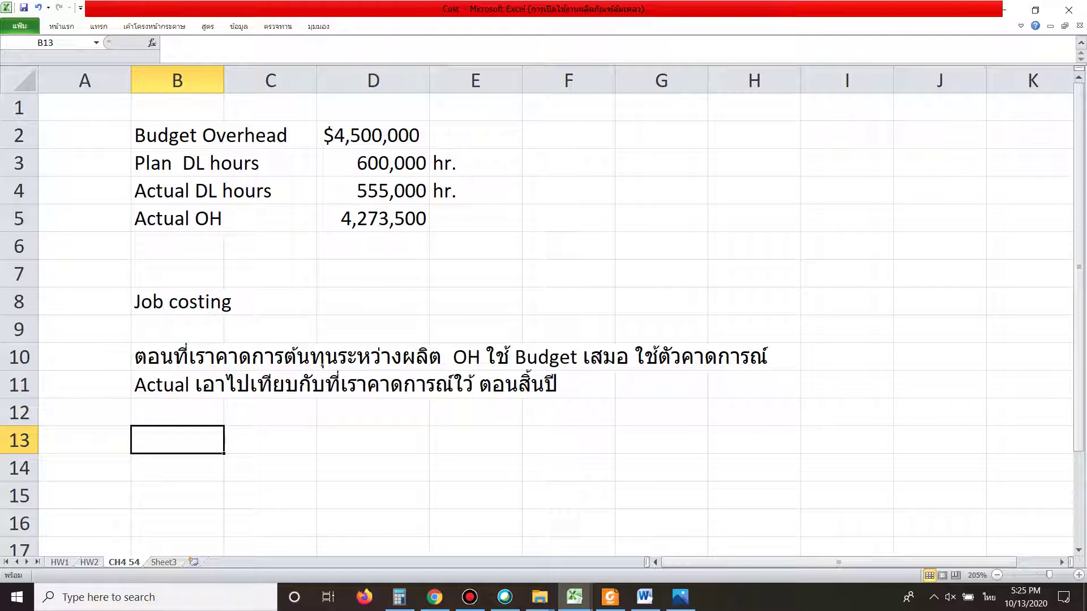
{"action": "key", "text": "alt+shift"}
{"action": "type", "text": "Jo"}
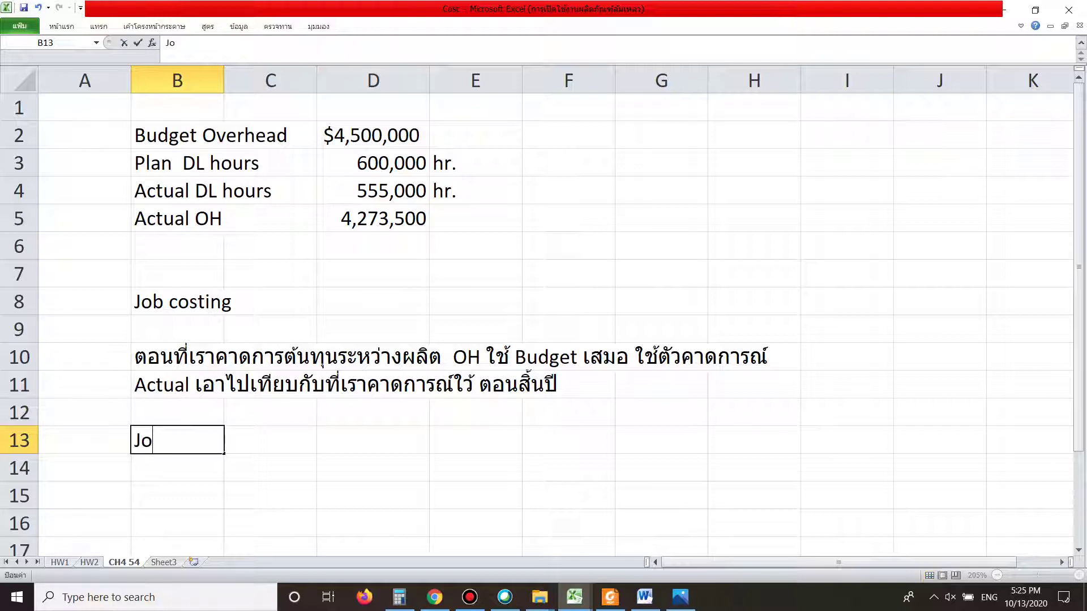
{"action": "type", "text": "b costing "}
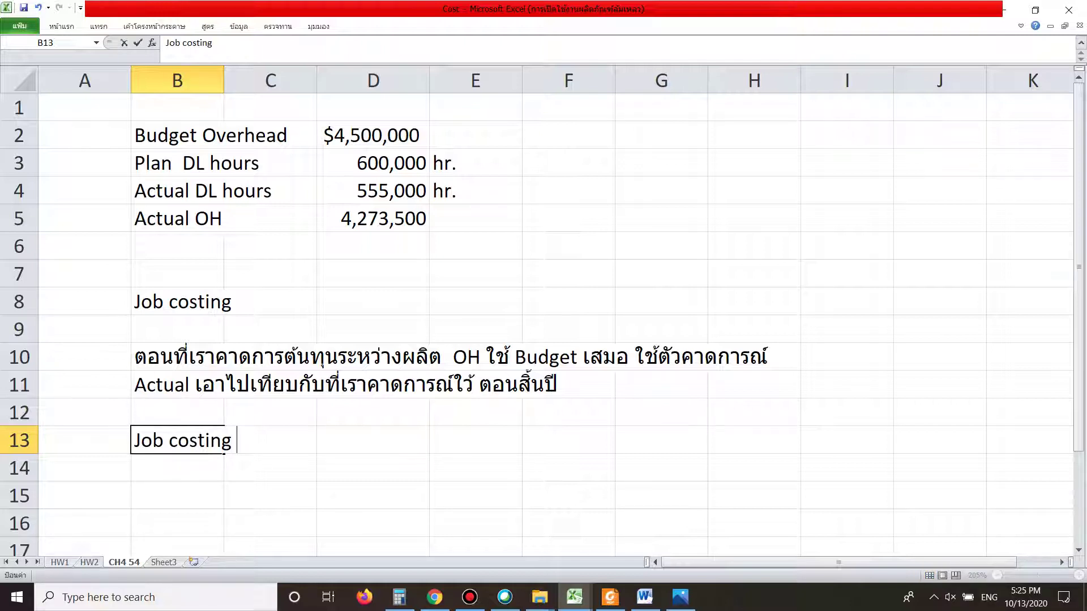
{"action": "type", "text": "= DM + "}
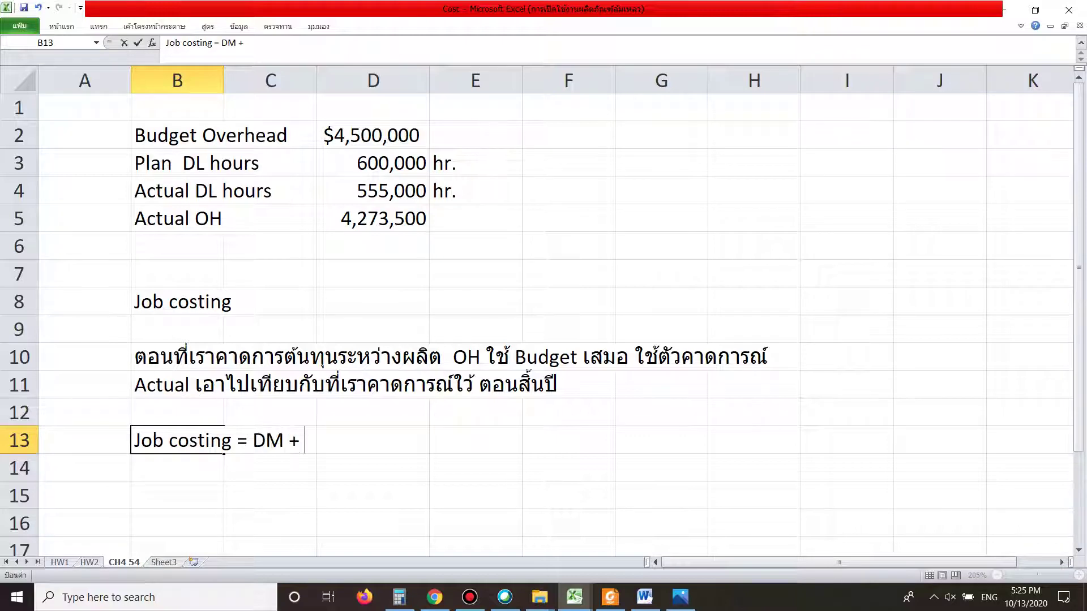
{"action": "type", "text": "DL + OH allocated"}
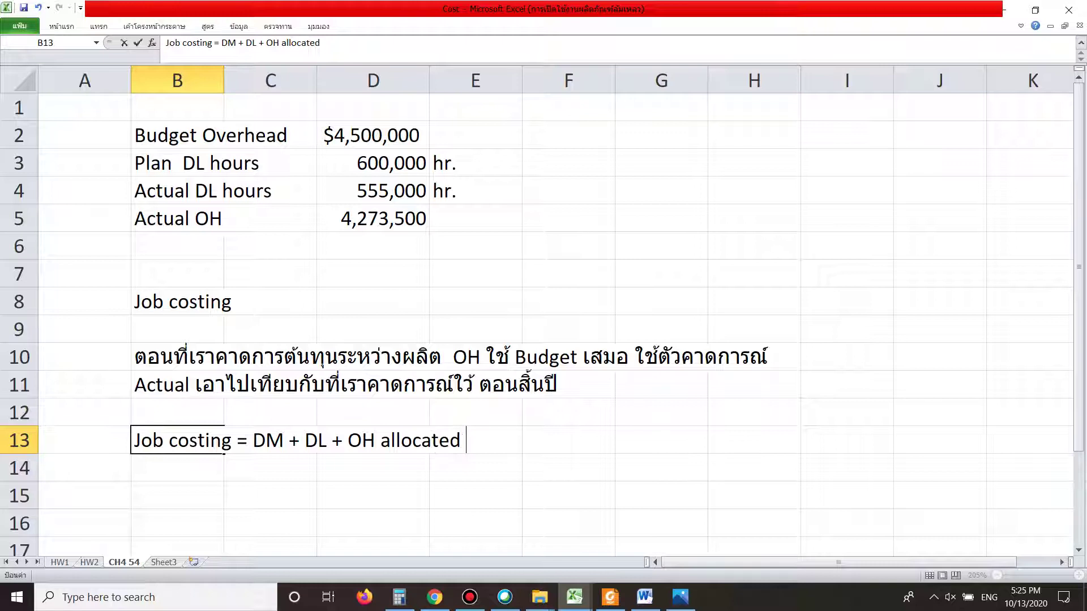
{"action": "left_click", "coordinate": [372, 495]}
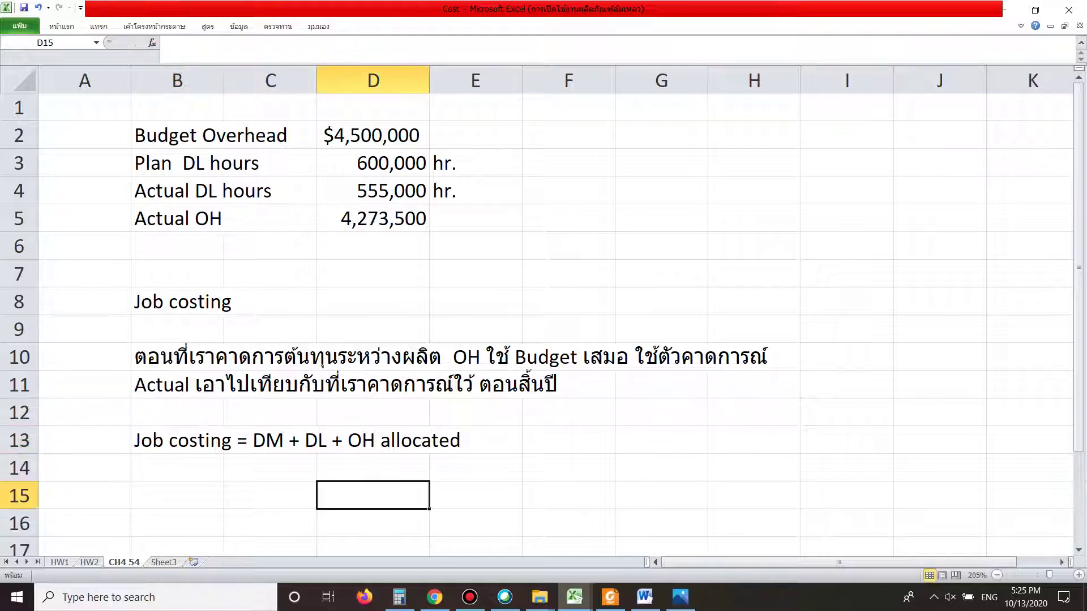
Step: Lower the workbook window to uncover the PDF problem text, and zoom the sheet out with the Budget Overhead amount selected
{"action": "left_click_drag", "start_coordinate": [177, 441], "coordinate": [476, 441]}
{"action": "left_click", "coordinate": [753, 412]}
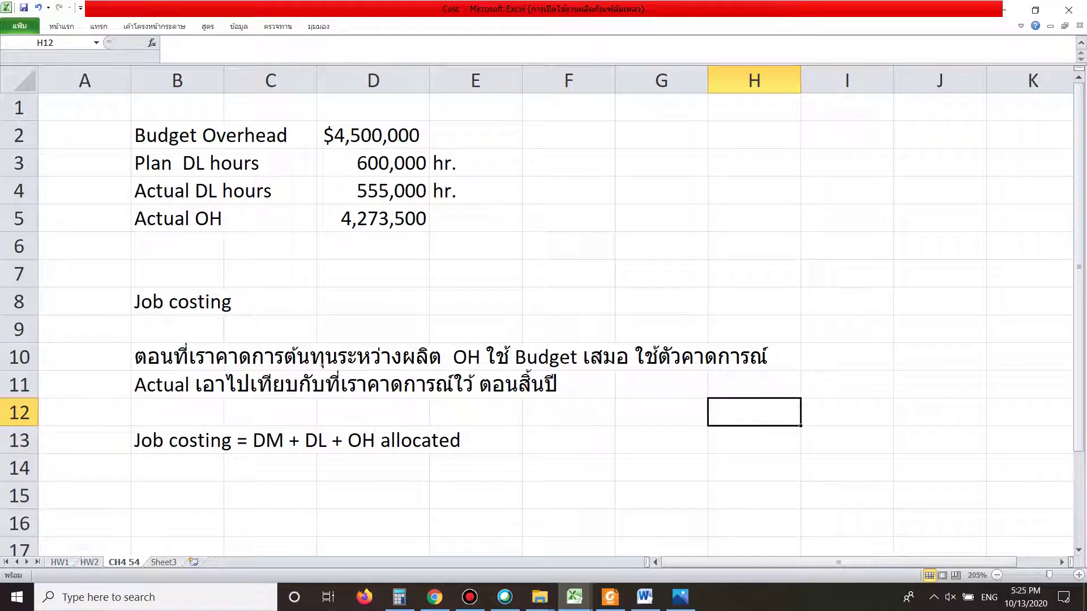
{"action": "left_click_drag", "start_coordinate": [543, 9], "coordinate": [598, 308]}
{"action": "left_click", "coordinate": [427, 437]}
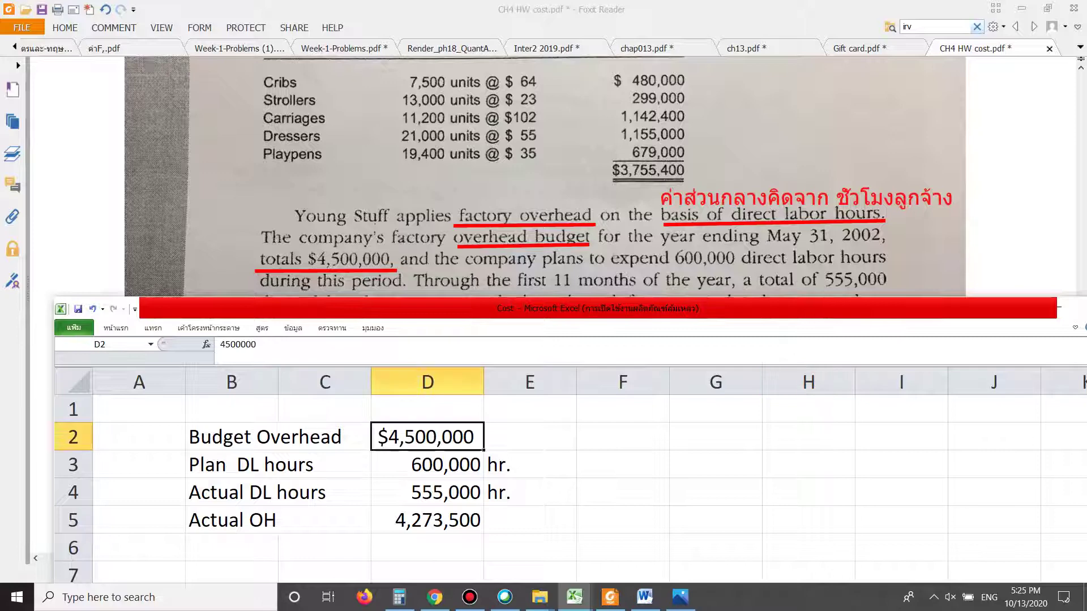
{"action": "scroll", "coordinate": [426, 437], "scroll_direction": "down", "scroll_amount": 5}
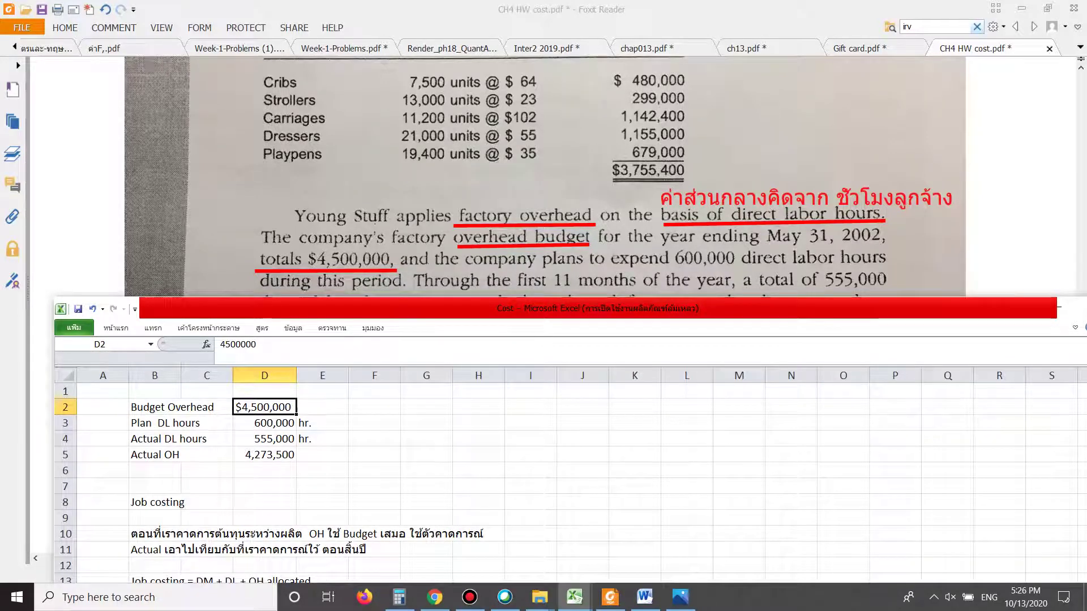
Step: Switch to the CH4 HW cost PDF in Foxit Reader and underline "end of April" with a red line
{"action": "left_click", "coordinate": [492, 268]}
{"action": "scroll", "coordinate": [493, 269], "scroll_direction": "down", "scroll_amount": 4}
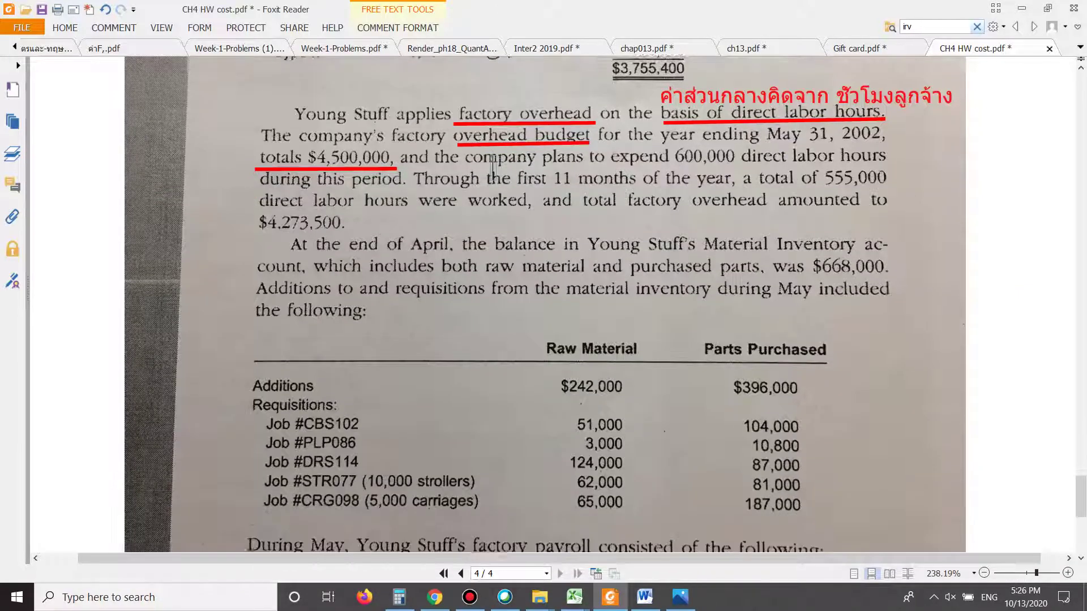
{"action": "left_click", "coordinate": [114, 27]}
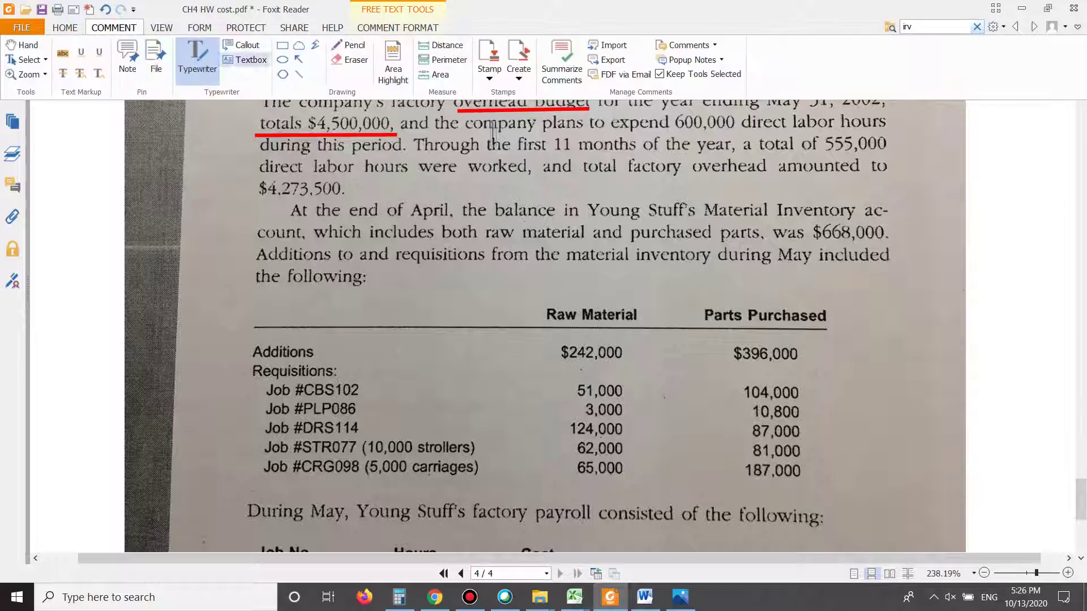
{"action": "left_click", "coordinate": [299, 74]}
{"action": "left_click_drag", "start_coordinate": [357, 222], "coordinate": [457, 220]}
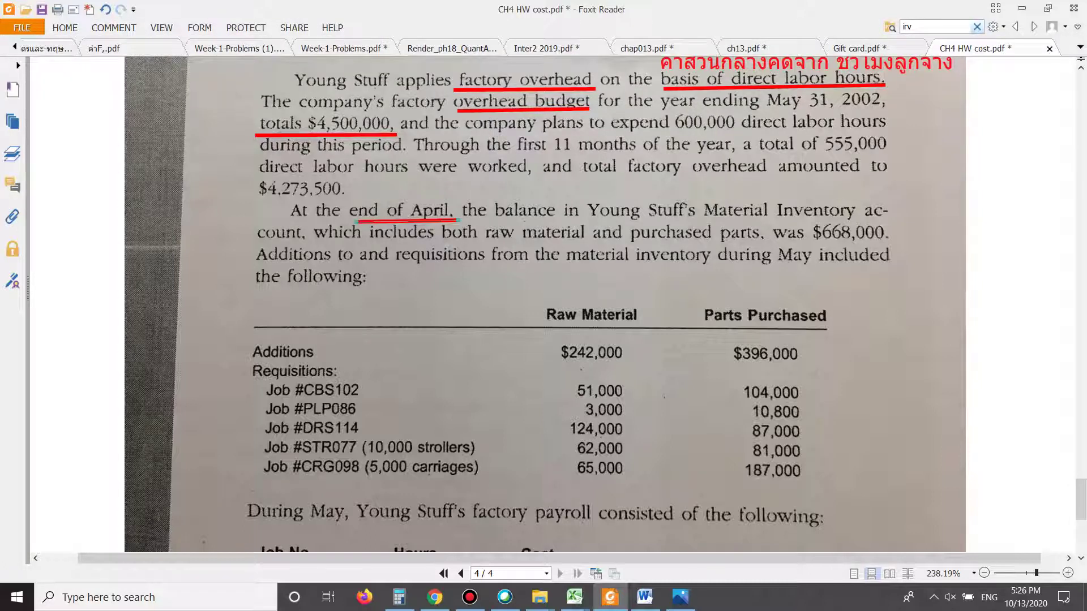
Step: Underline "Material Inventory", "was $668,000" and "May included" with red lines in the enlarged material inventory paragraph
{"action": "scroll", "coordinate": [627, 291], "scroll_direction": "up", "scroll_amount": 1}
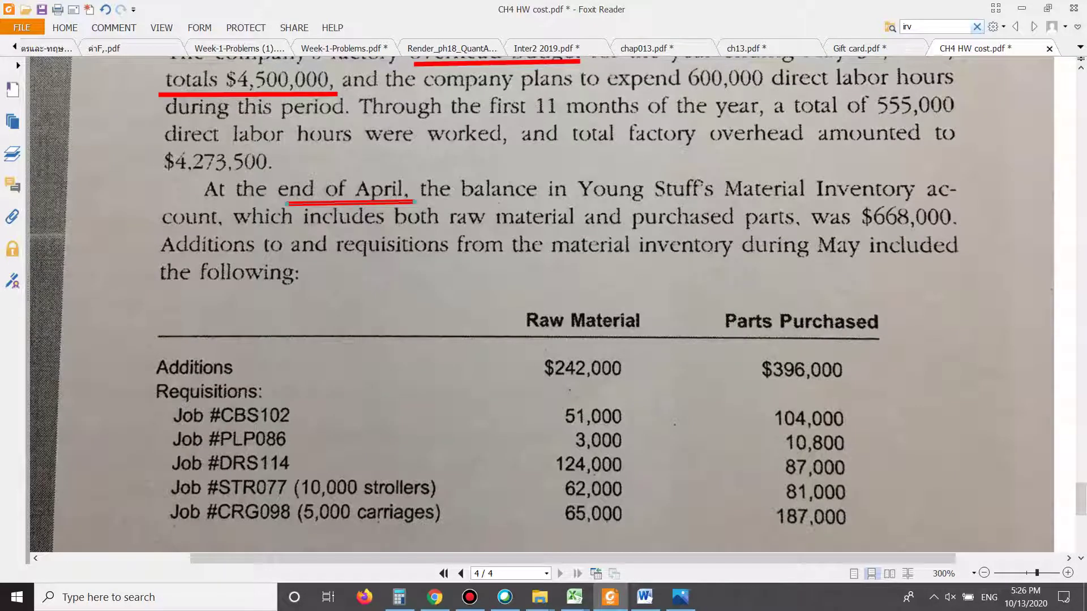
{"action": "left_click_drag", "start_coordinate": [723, 199], "coordinate": [934, 200]}
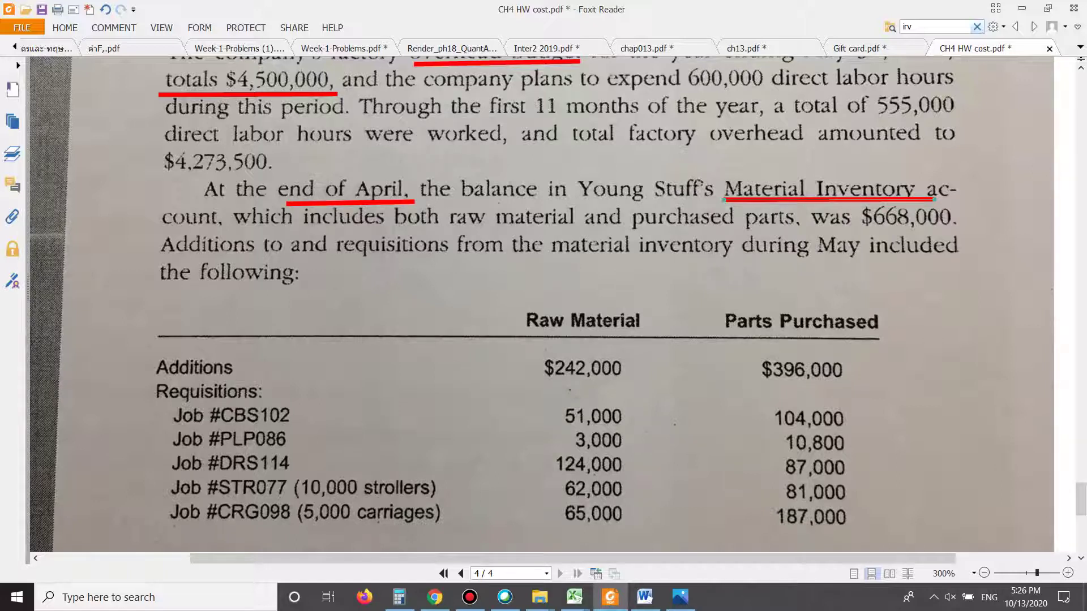
{"action": "left_click_drag", "start_coordinate": [801, 230], "coordinate": [959, 231]}
{"action": "scroll", "coordinate": [960, 231], "scroll_direction": "down", "scroll_amount": 3}
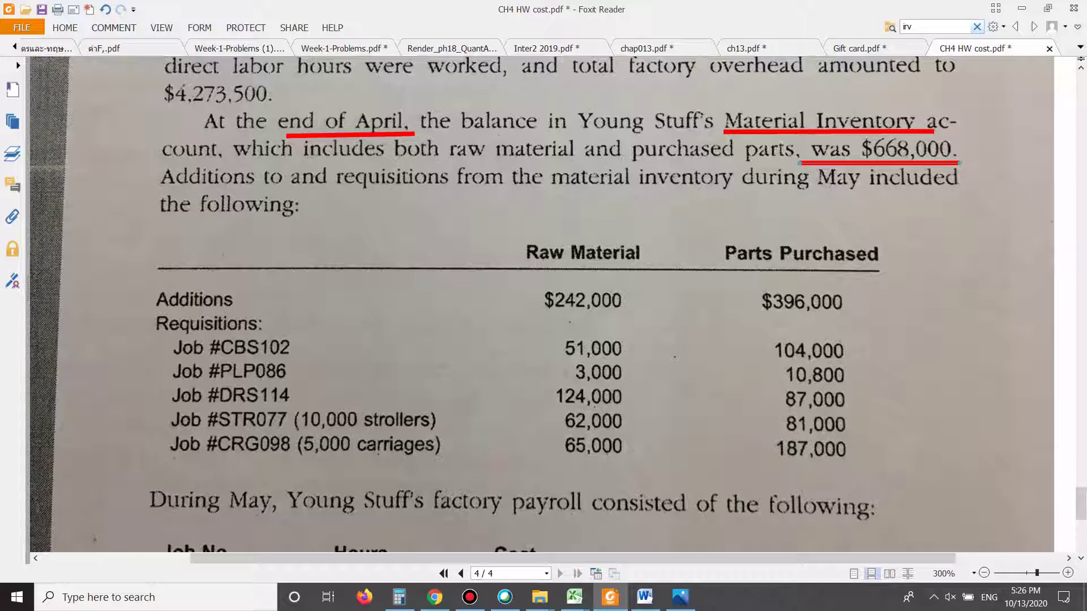
{"action": "left_click_drag", "start_coordinate": [807, 192], "coordinate": [963, 193]}
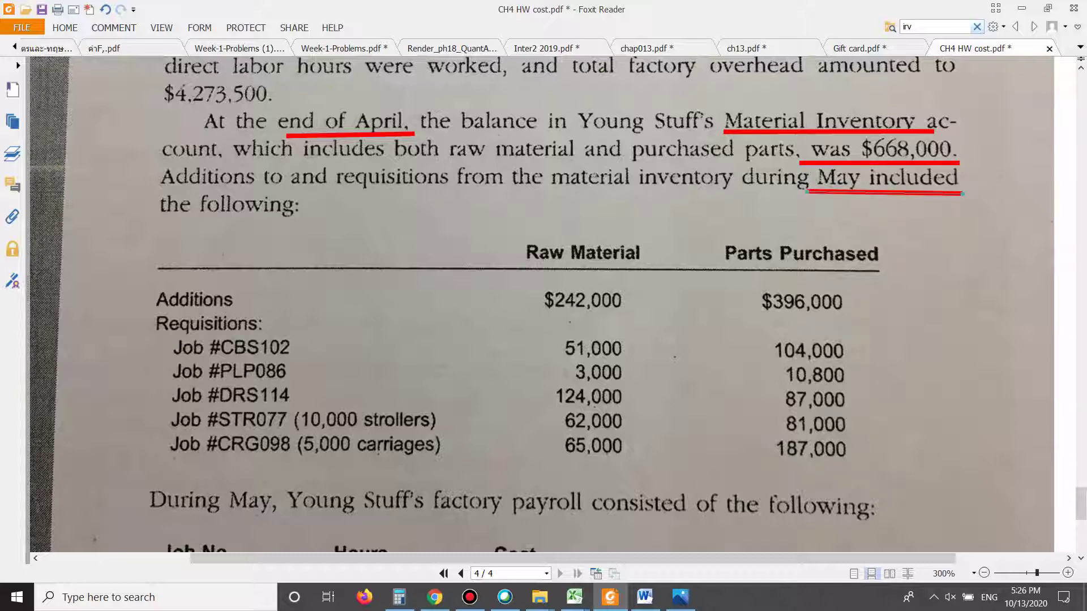
Step: Add the raw material and parts purchased additions, 242000 + 396000, in Calculator
{"action": "scroll", "coordinate": [558, 304], "scroll_direction": "down", "scroll_amount": 1}
{"action": "scroll", "coordinate": [557, 304], "scroll_direction": "up", "scroll_amount": 1}
{"action": "left_click", "coordinate": [113, 27]}
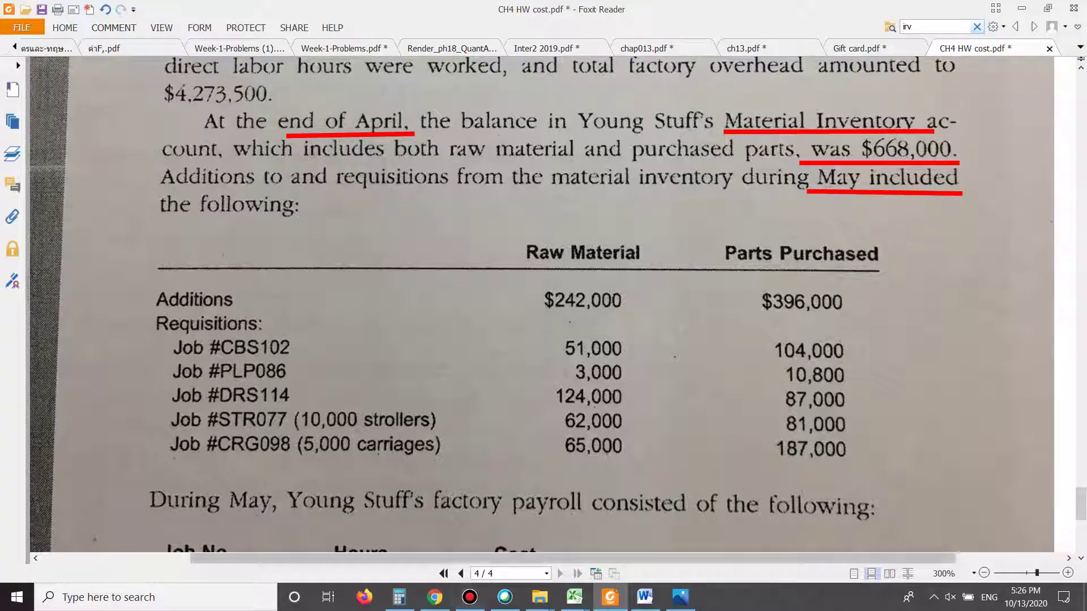
{"action": "left_click", "coordinate": [399, 598]}
{"action": "key", "text": "Escape"}
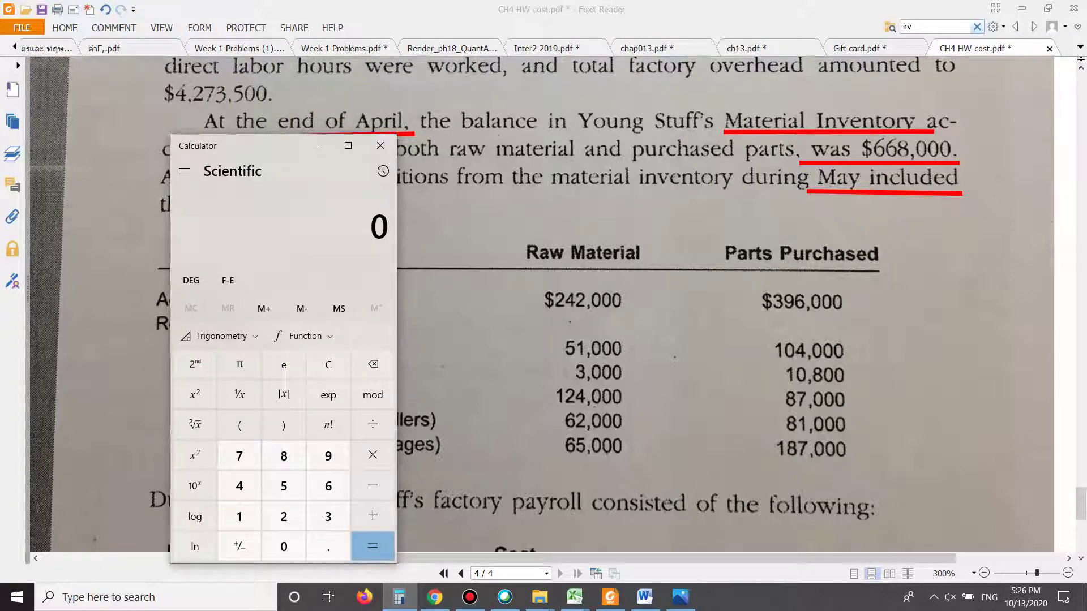
{"action": "type", "text": "2420000"}
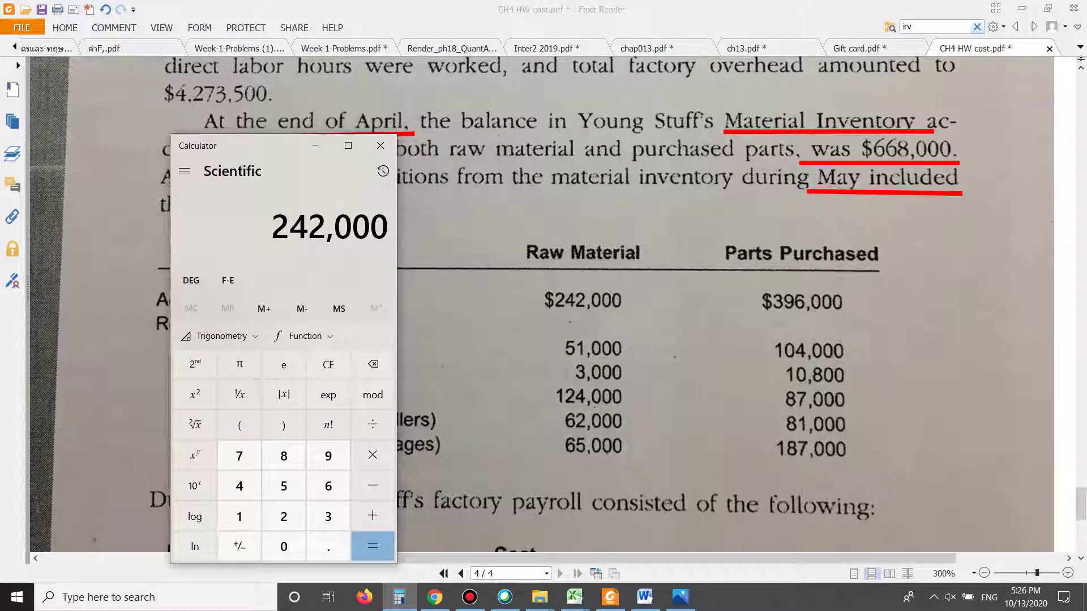
{"action": "key", "text": "plus"}
{"action": "type", "text": "3"}
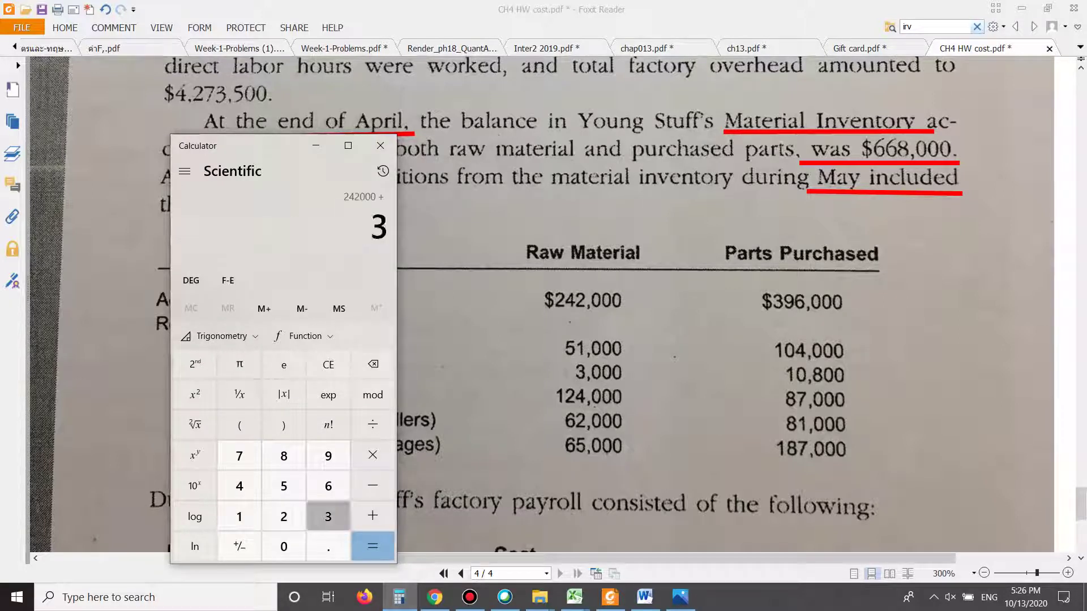
{"action": "type", "text": "960000"}
{"action": "key", "text": "Return"}
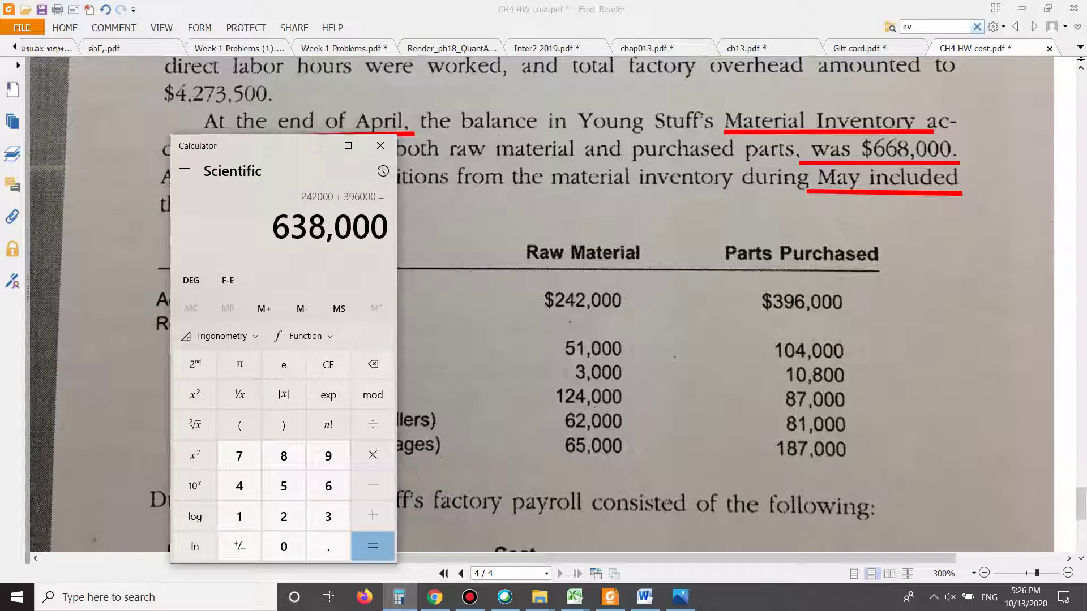
Step: Return to the PDF and add the typewriter note "Begin" just above the underlined "end of April"
{"action": "left_click", "coordinate": [770, 262]}
{"action": "scroll", "coordinate": [770, 262], "scroll_direction": "down", "scroll_amount": 3}
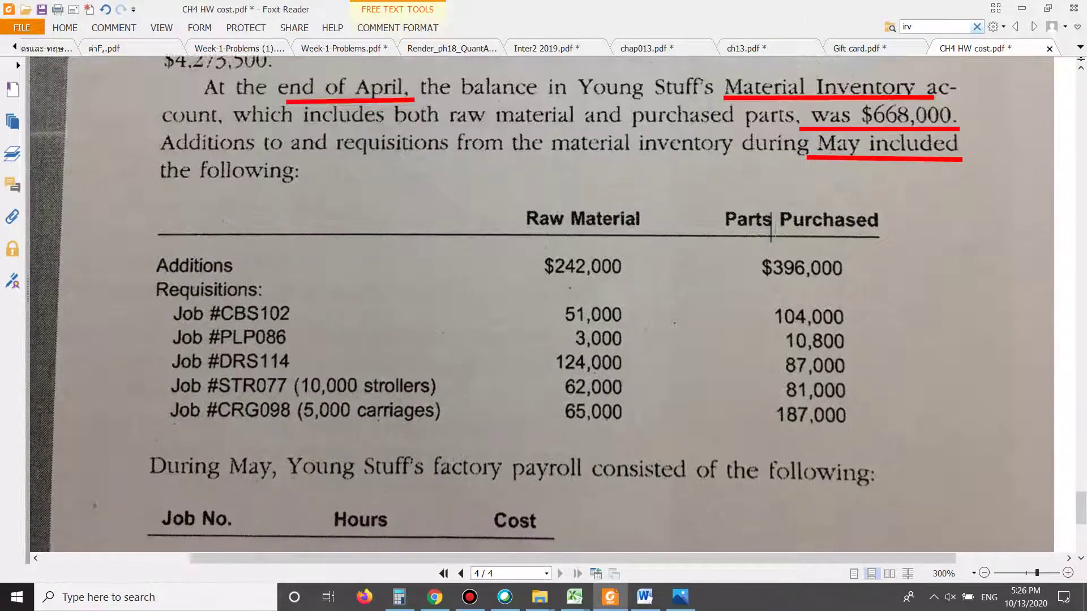
{"action": "scroll", "coordinate": [558, 318], "scroll_direction": "up", "scroll_amount": 3}
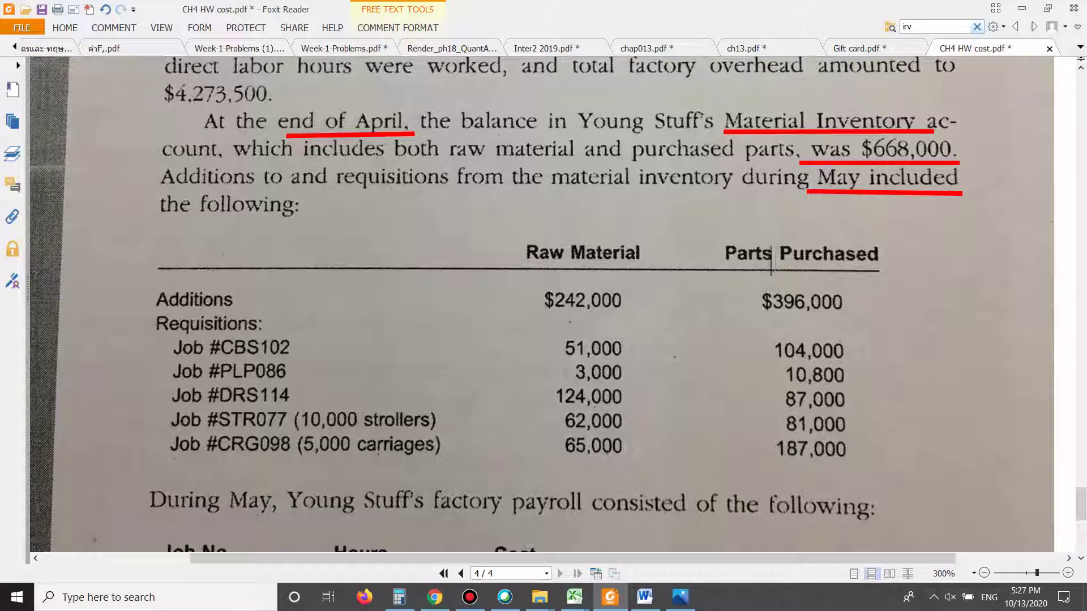
{"action": "scroll", "coordinate": [543, 306], "scroll_direction": "down", "scroll_amount": 3}
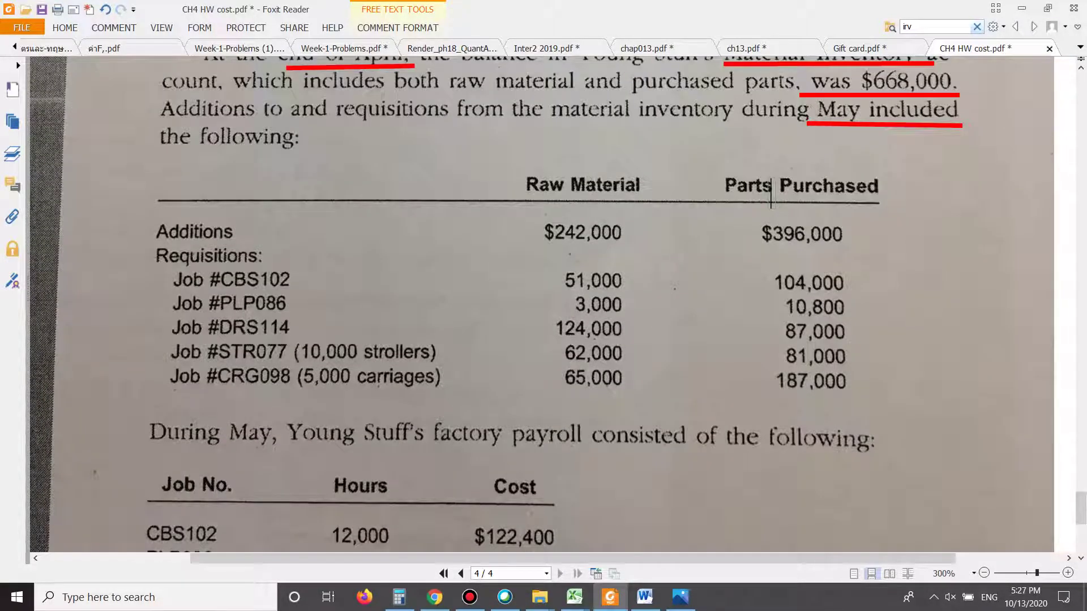
{"action": "scroll", "coordinate": [544, 306], "scroll_direction": "up", "scroll_amount": 6}
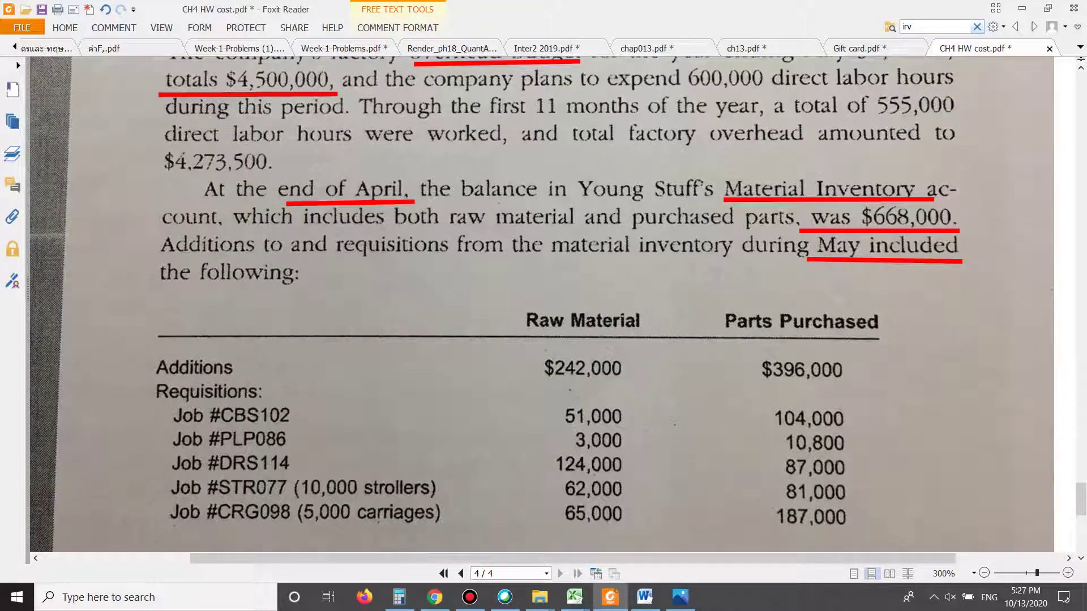
{"action": "left_click", "coordinate": [318, 168]}
{"action": "type", "text": "Begin"}
{"action": "scroll", "coordinate": [543, 306], "scroll_direction": "down", "scroll_amount": 3}
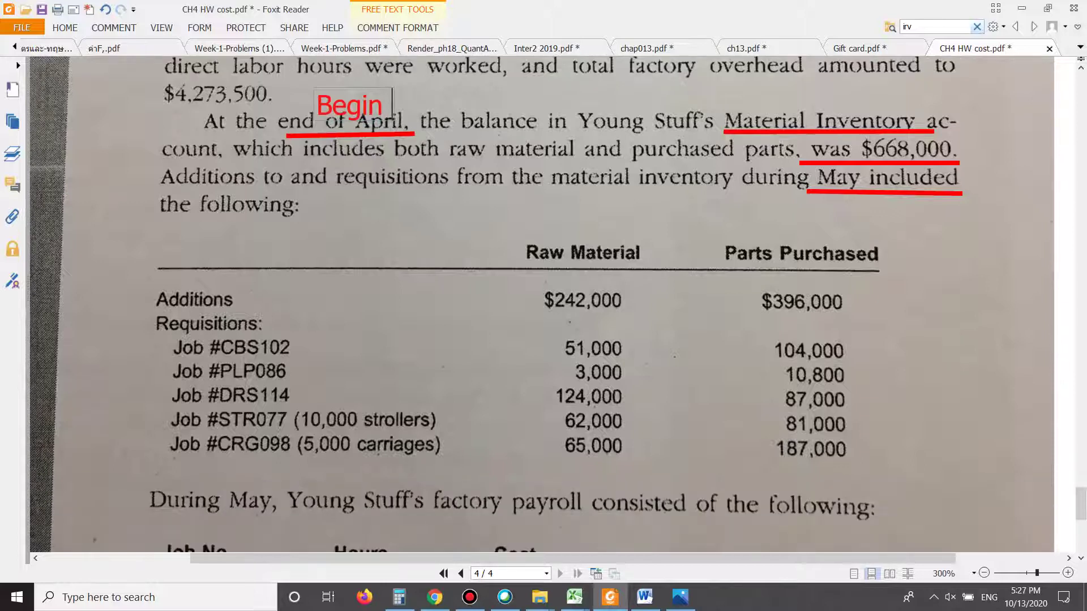
{"action": "left_click", "coordinate": [360, 174]}
Step: Switch back to the Cost workbook in Excel
{"action": "scroll", "coordinate": [541, 304], "scroll_direction": "down", "scroll_amount": 1}
{"action": "scroll", "coordinate": [542, 304], "scroll_direction": "up", "scroll_amount": 1}
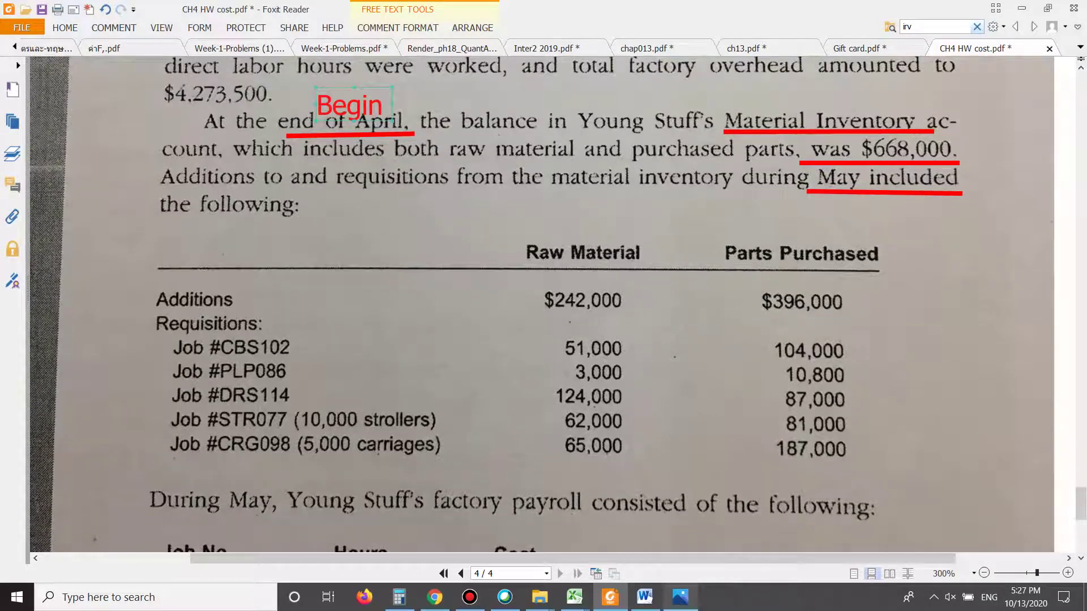
{"action": "mouse_move", "coordinate": [574, 597]}
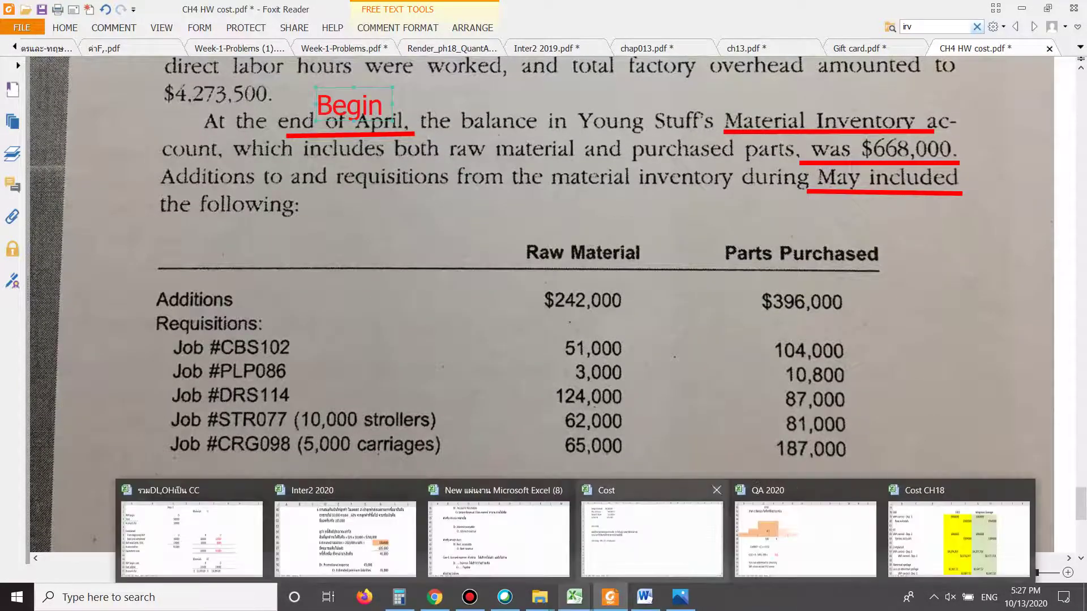